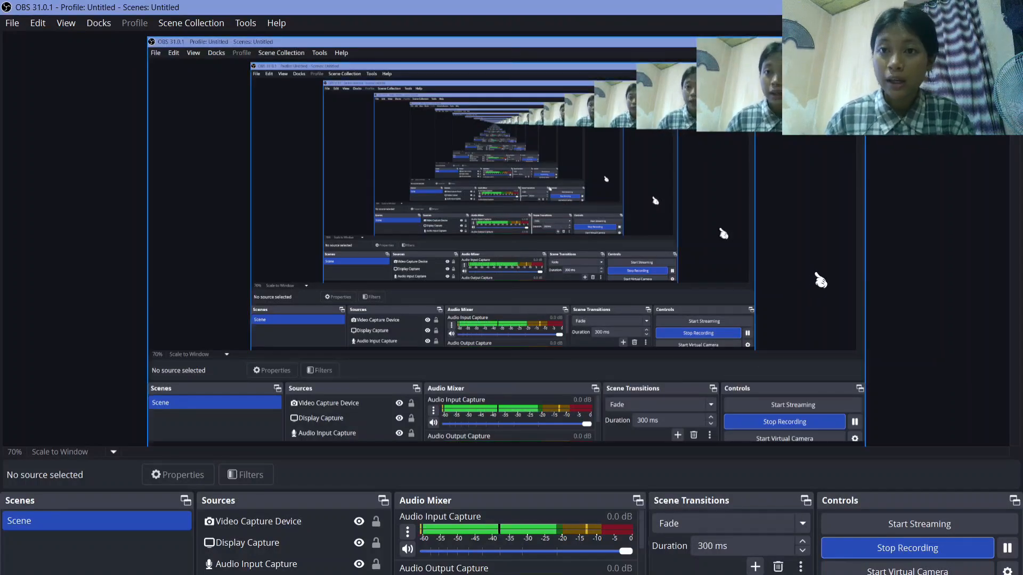
# Step: Switch to EarthExplorer in the browser and locate WRS2 path 123, row 62 on the map
pyautogui.hotkey('alt', 'Tab')
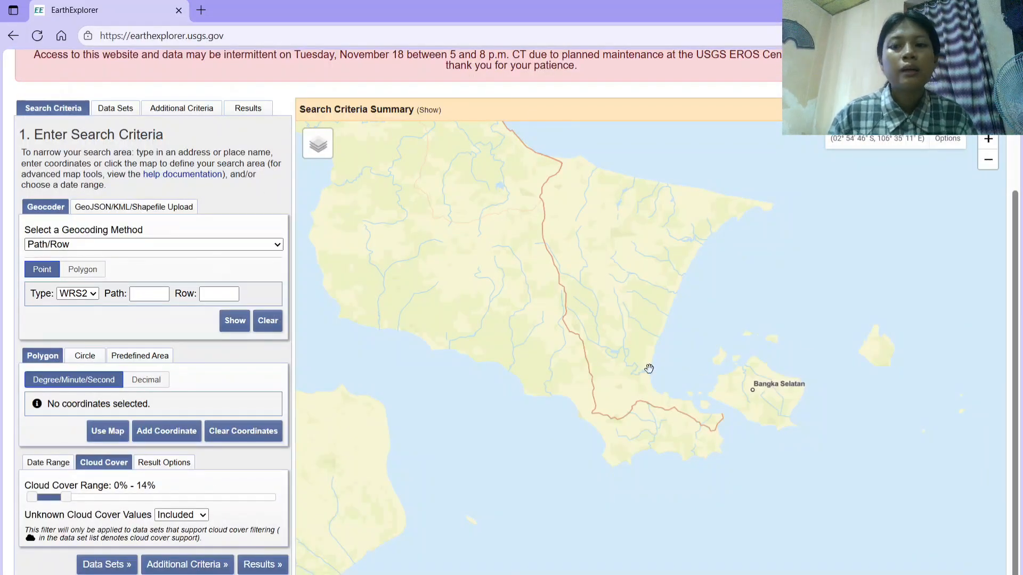
pyautogui.moveTo(649, 369); pyautogui.dragTo(653, 400)
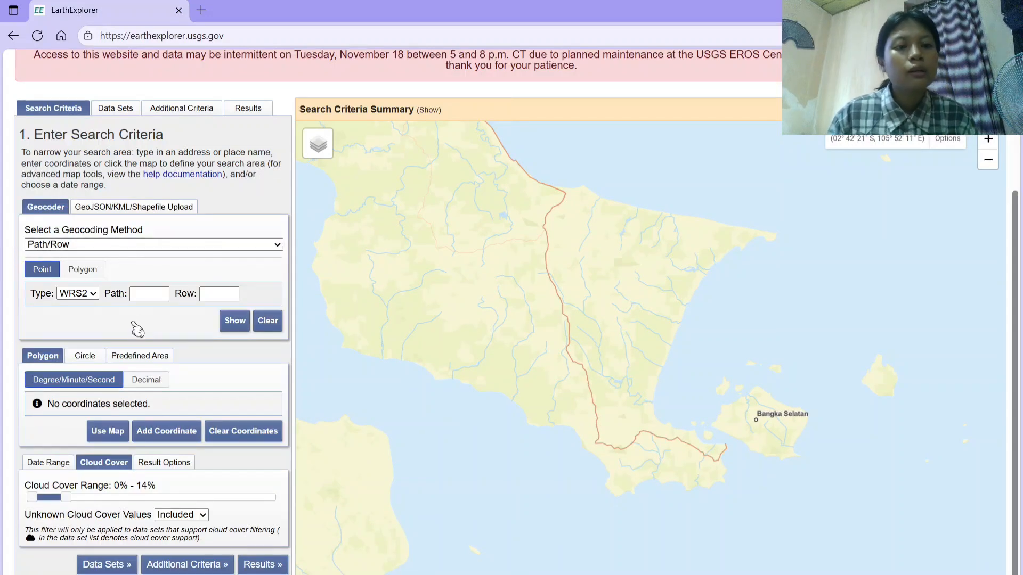
pyautogui.click(159, 294)
pyautogui.write('123')
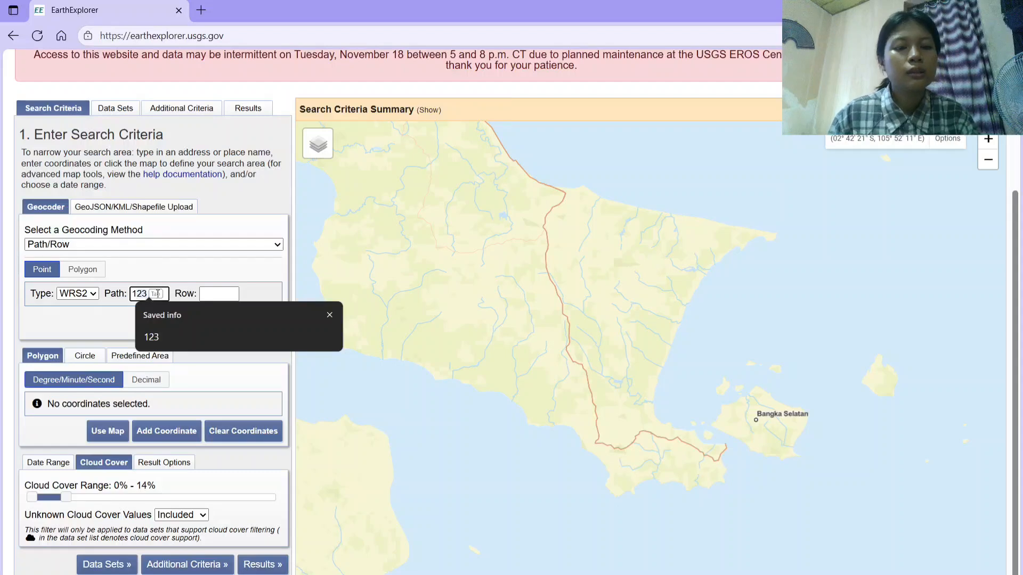
pyautogui.click(229, 293)
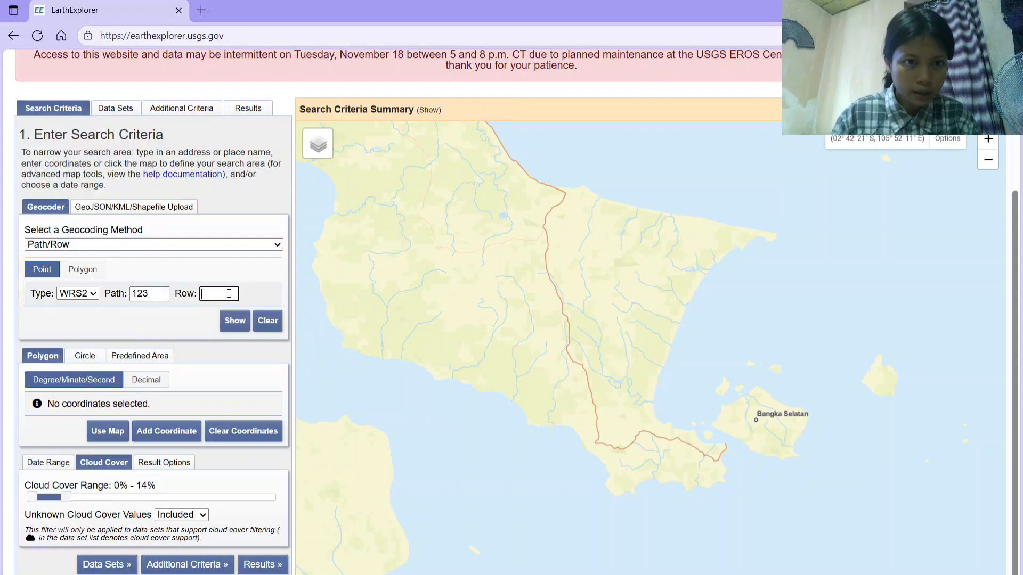
pyautogui.write('62')
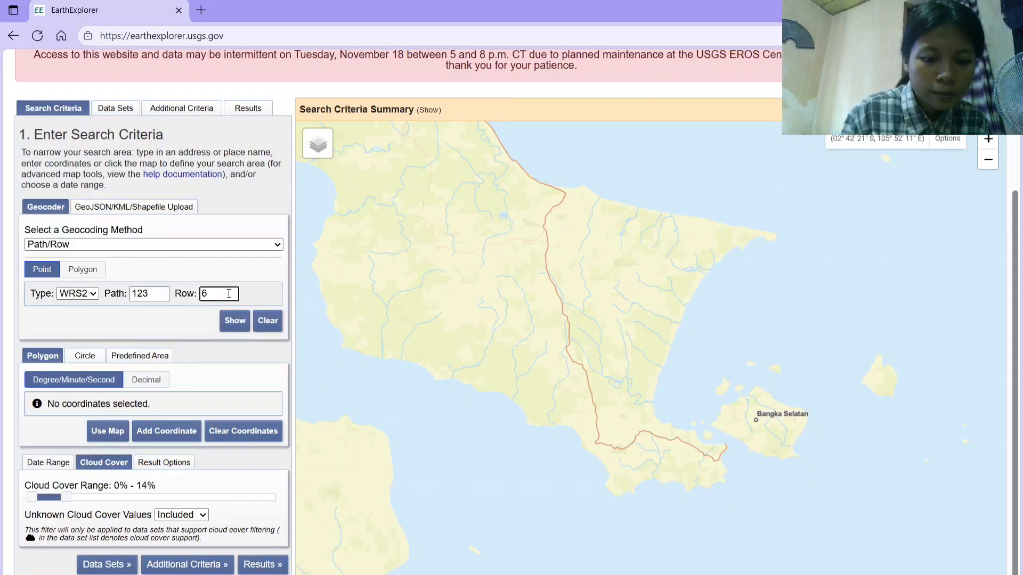
pyautogui.click(243, 326)
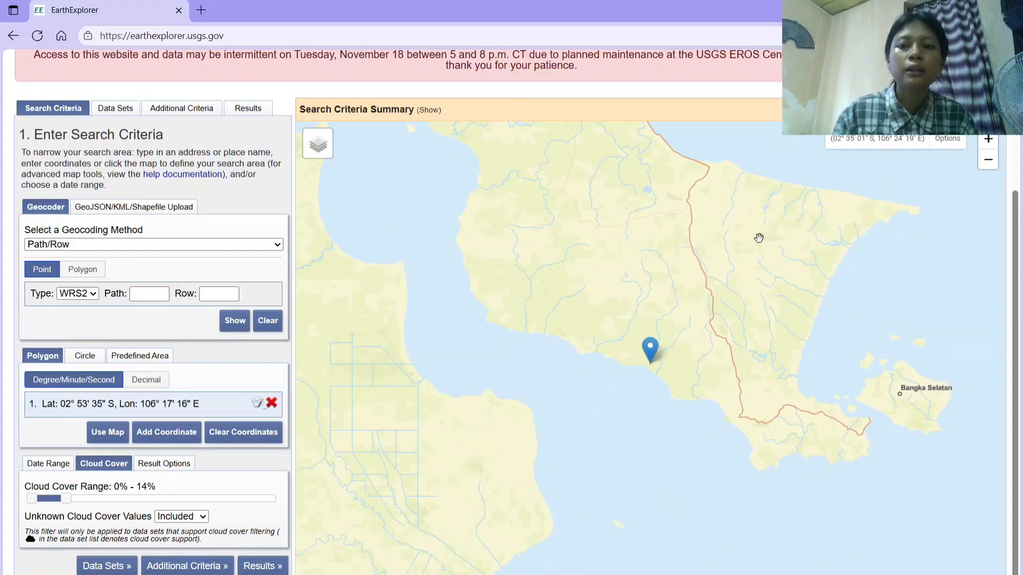
# Step: Add a search coordinate at Jeriji on the map and remove the coordinate generated from the path and row
pyautogui.moveTo(715, 360)
pyautogui.mouseDown()
pyautogui.moveTo(543, 321)
pyautogui.moveTo(520, 341)
pyautogui.mouseUp()
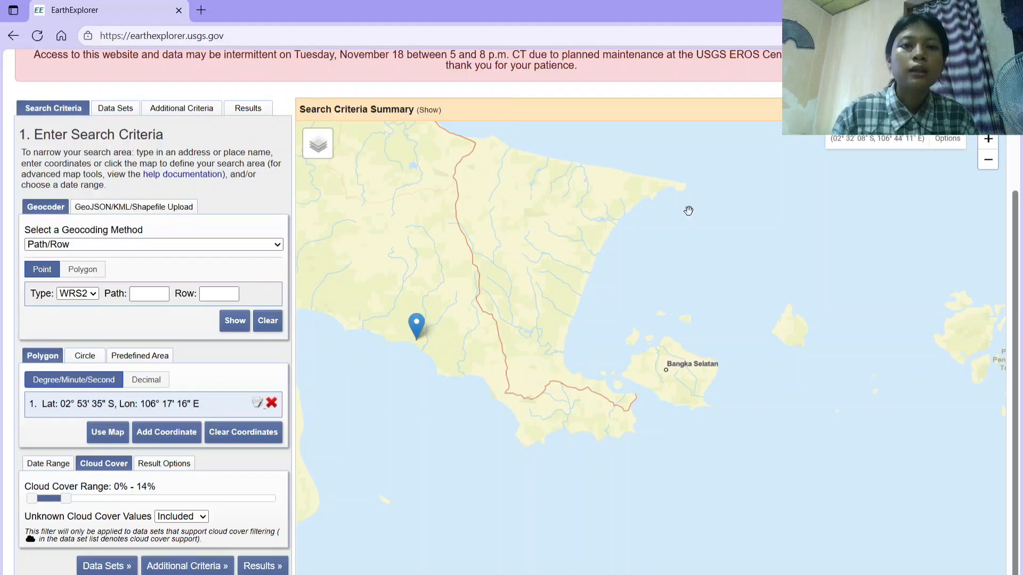
pyautogui.click(989, 139)
pyautogui.click(988, 140)
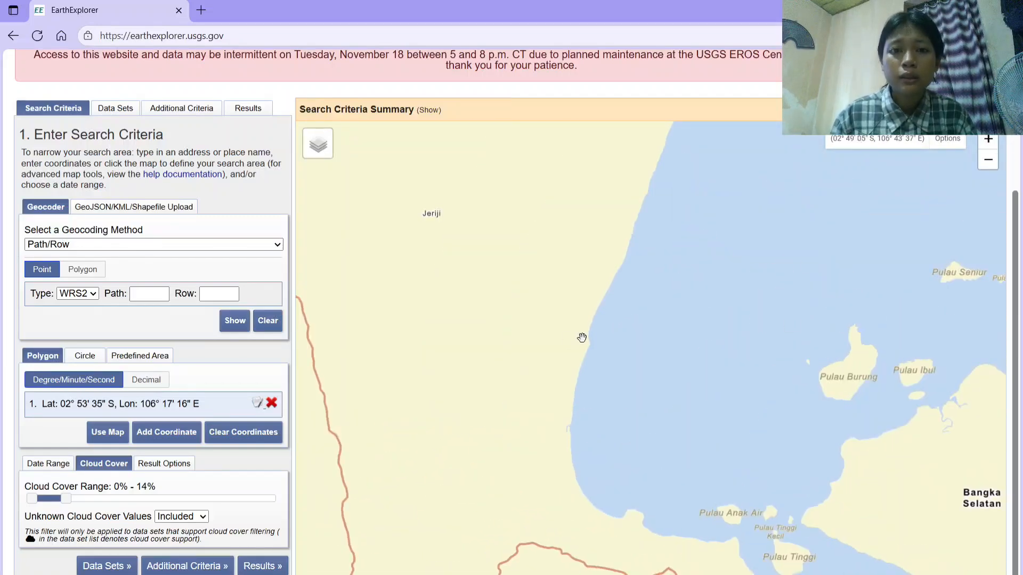
pyautogui.moveTo(432, 212); pyautogui.dragTo(698, 488)
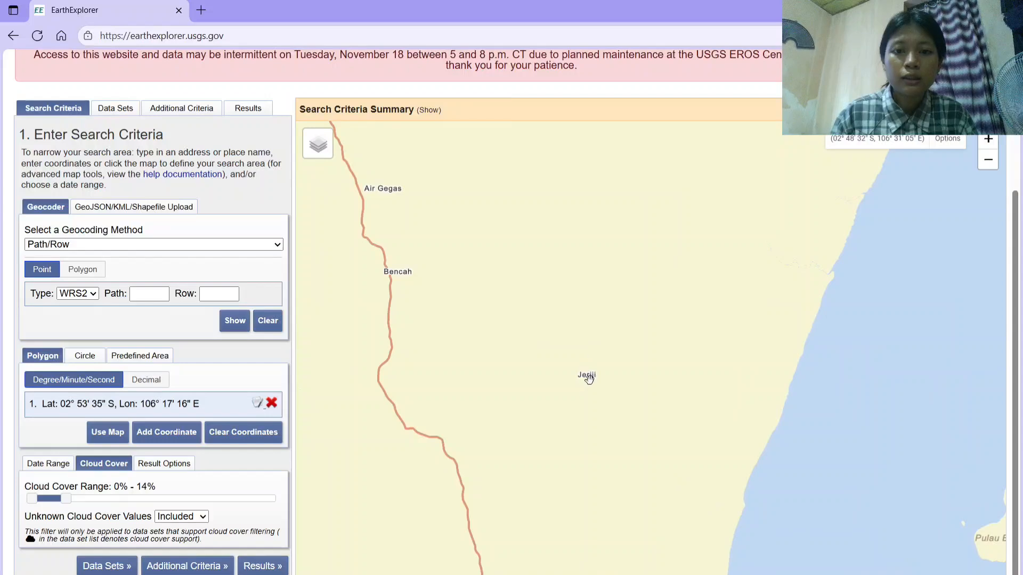
pyautogui.click(587, 373)
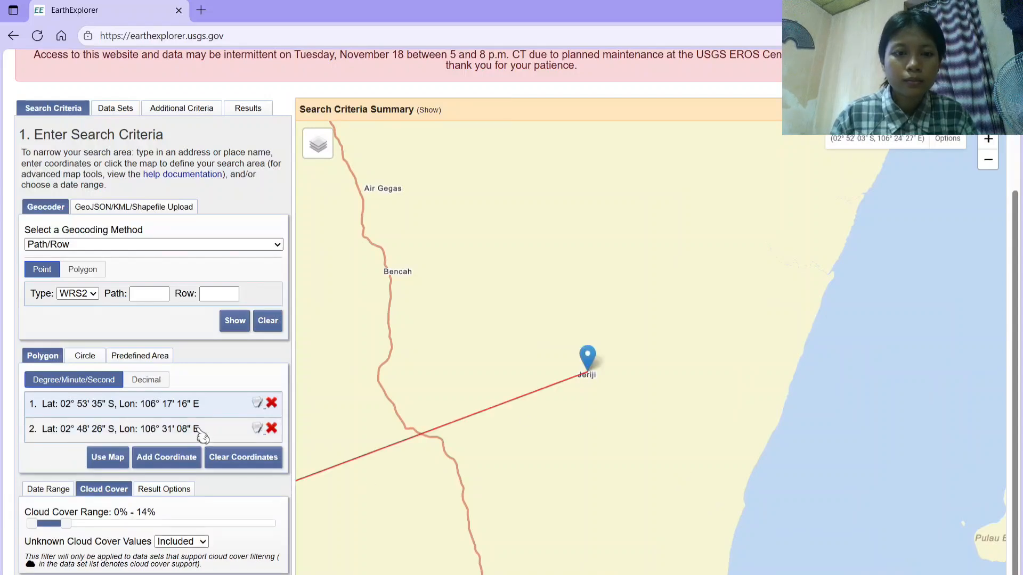
pyautogui.click(271, 404)
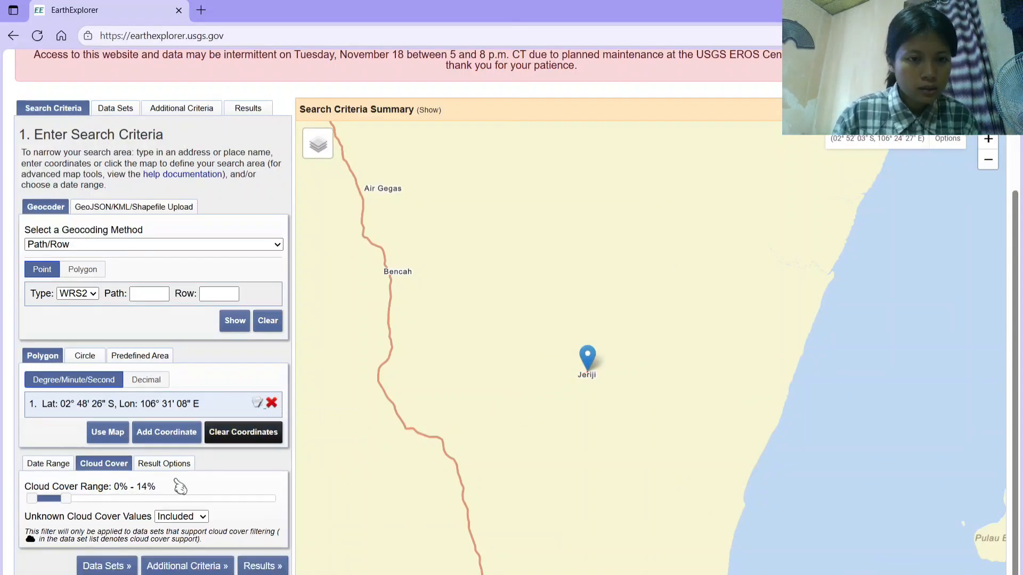
# Step: Limit the cloud cover range to 0% - 11%, keep the existing date range, and show the search results
pyautogui.scroll(-1, 178, 483)
pyautogui.scroll(1, 179, 482)
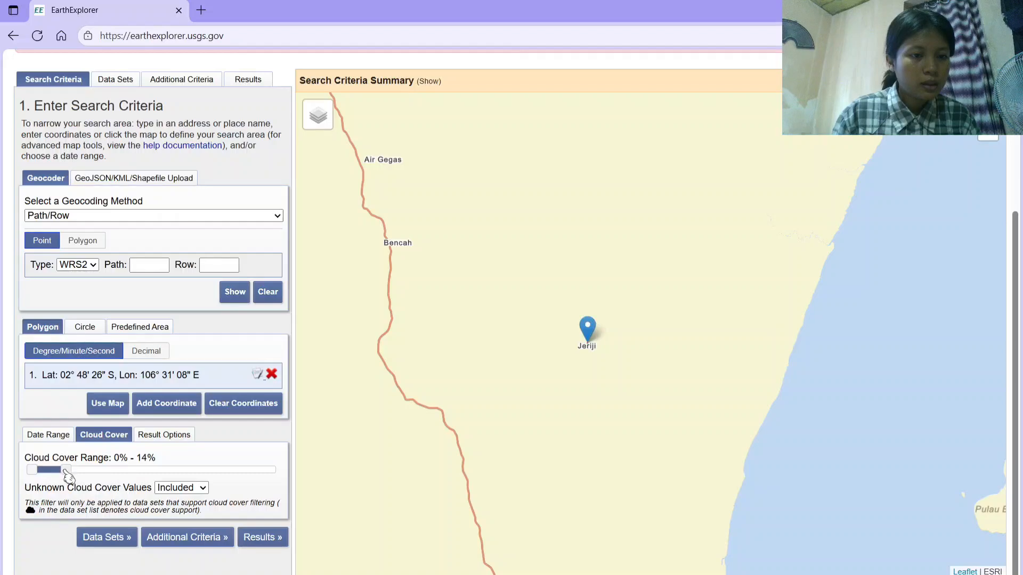
pyautogui.moveTo(66, 469); pyautogui.dragTo(59, 473)
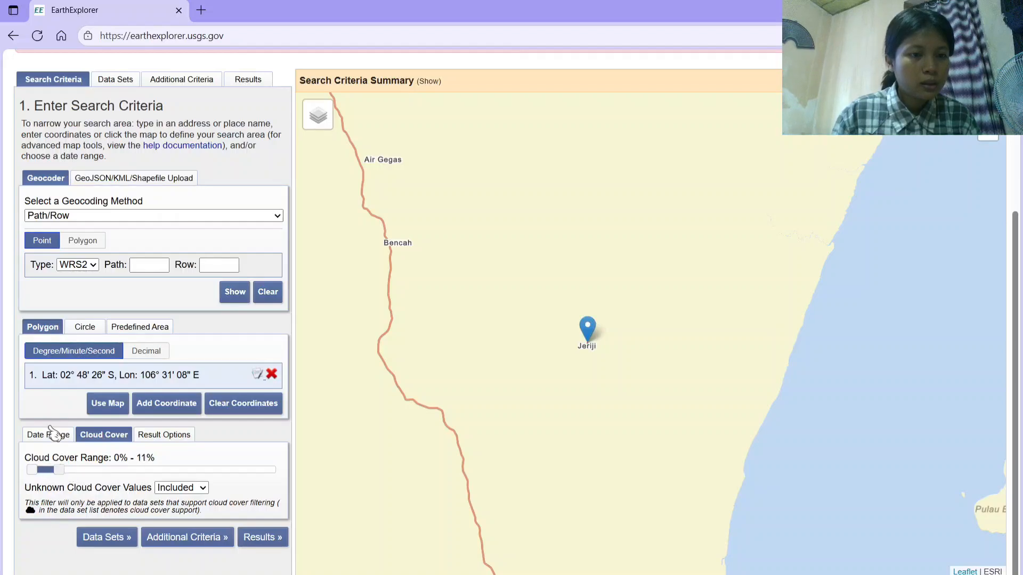
pyautogui.click(53, 440)
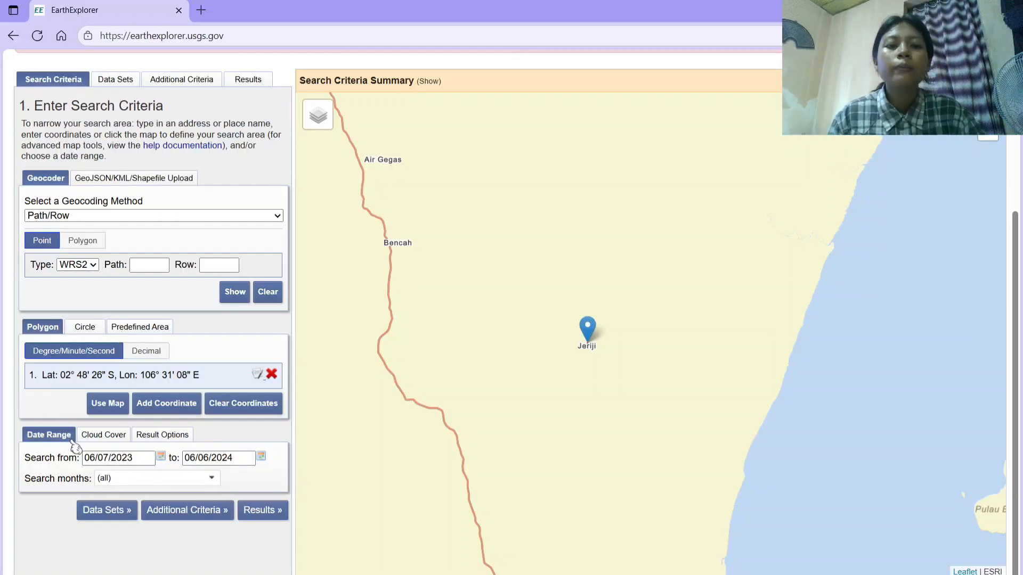
pyautogui.click(113, 438)
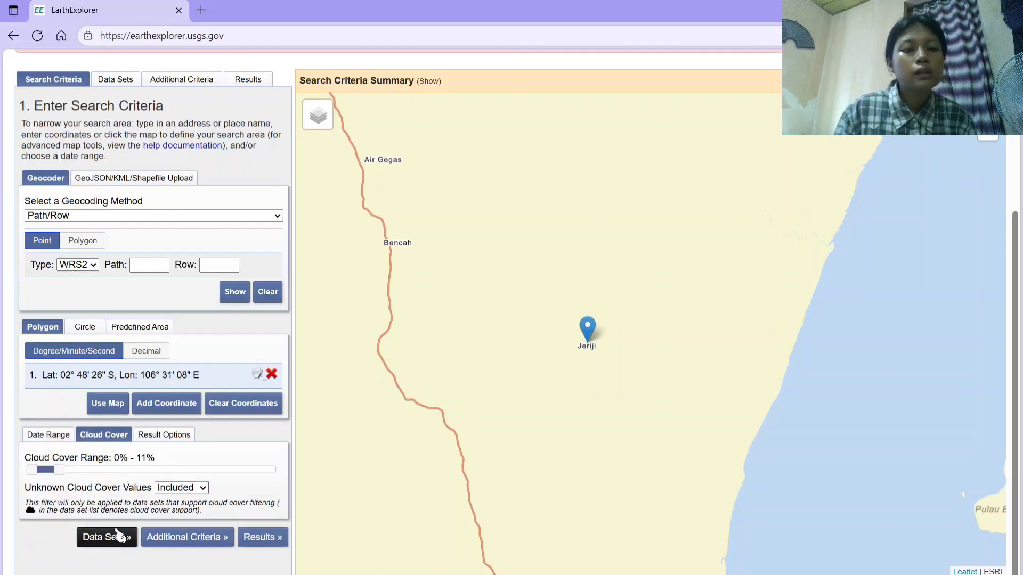
pyautogui.click(275, 543)
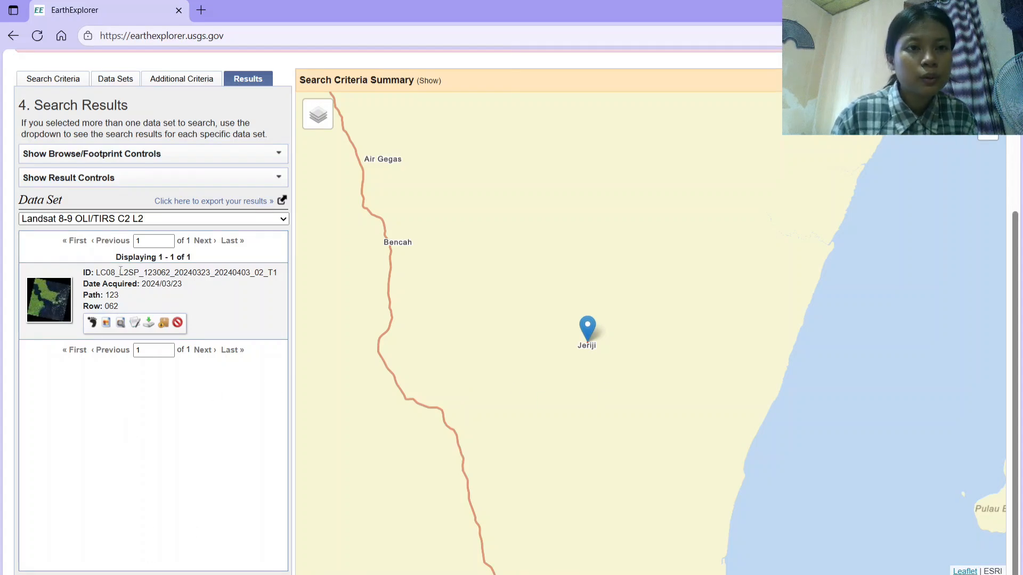
# Step: Review the selected Landsat data sets and the found scene's product bundle download options, and close the download dialogs
pyautogui.click(121, 81)
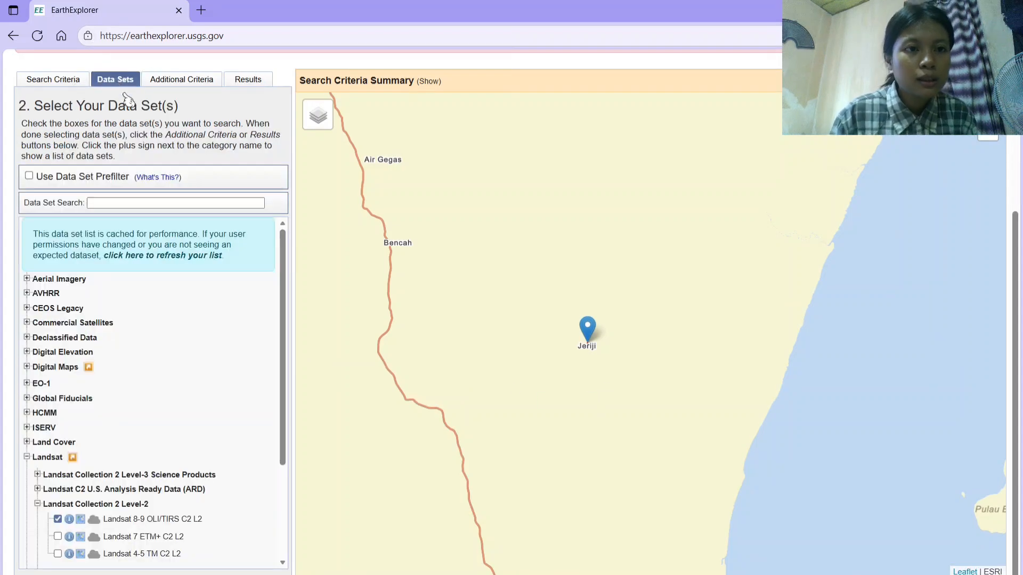
pyautogui.scroll(-3, 114, 434)
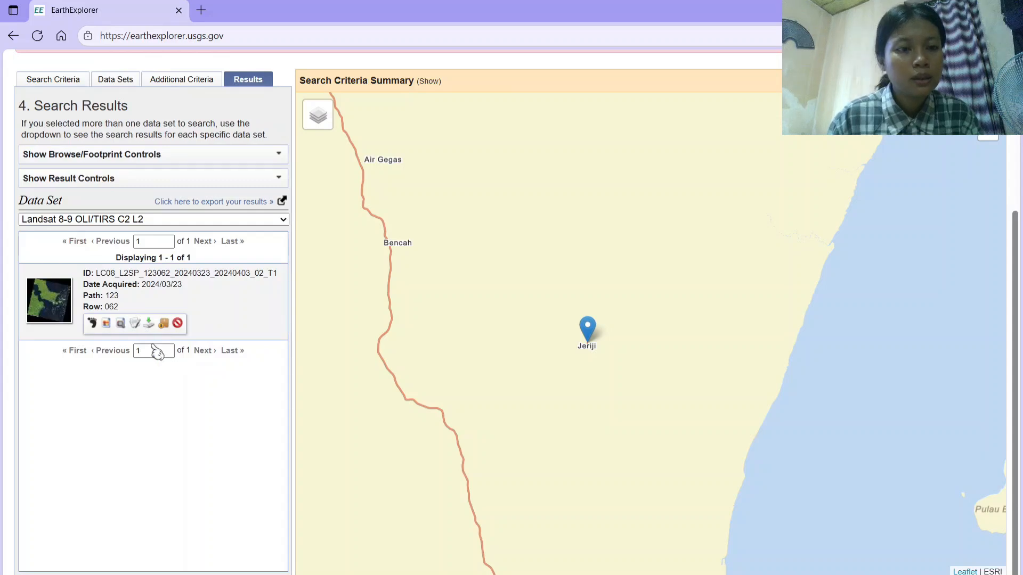
pyautogui.click(150, 324)
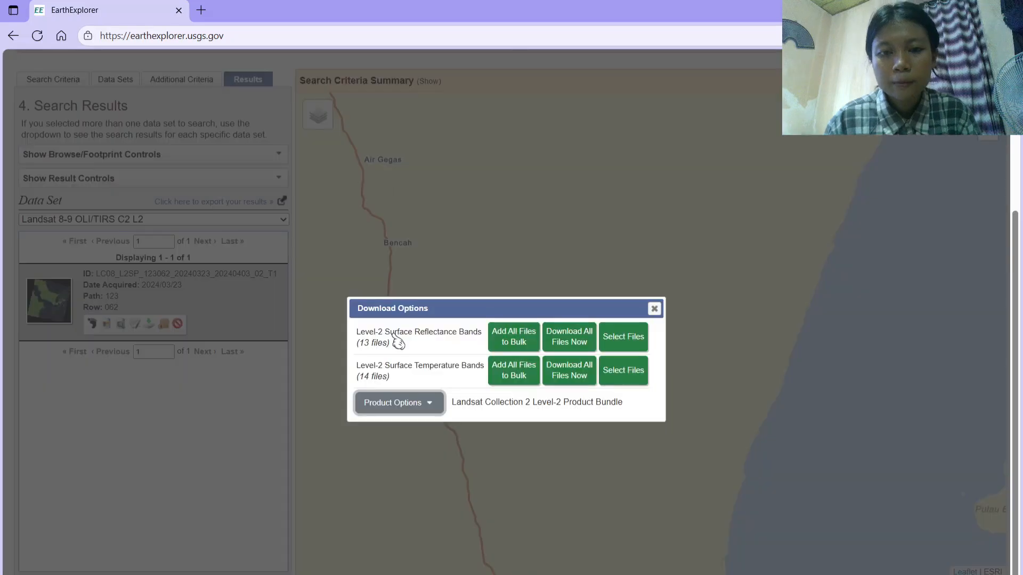
pyautogui.click(414, 417)
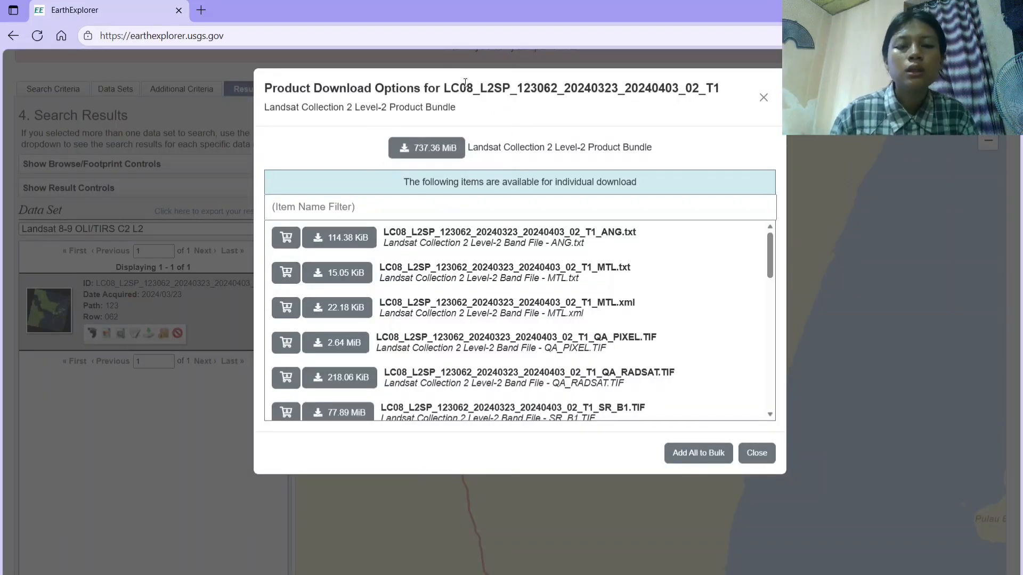
pyautogui.click(765, 99)
pyautogui.click(652, 316)
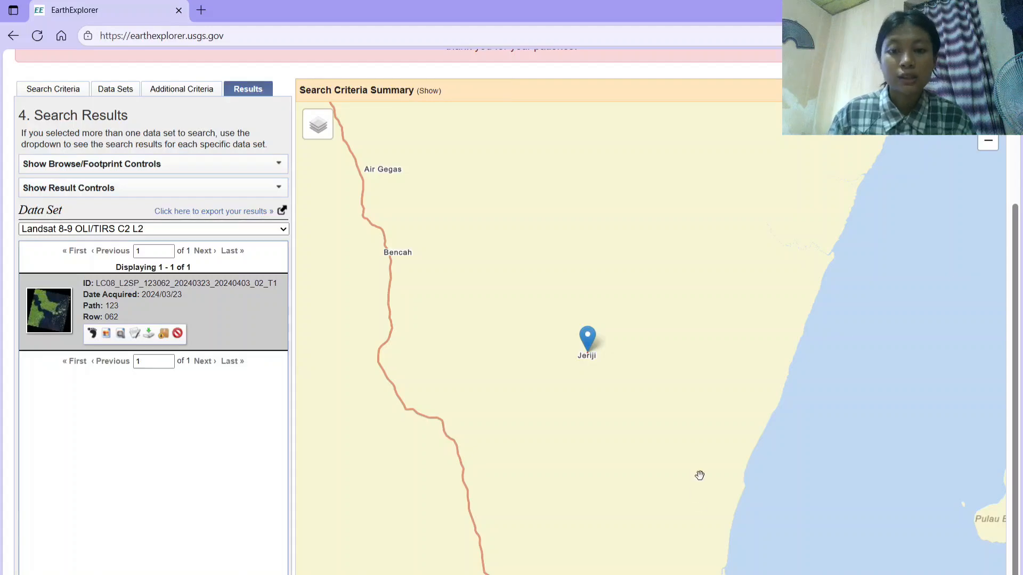
pyautogui.moveTo(703, 573)
pyautogui.click(704, 554)
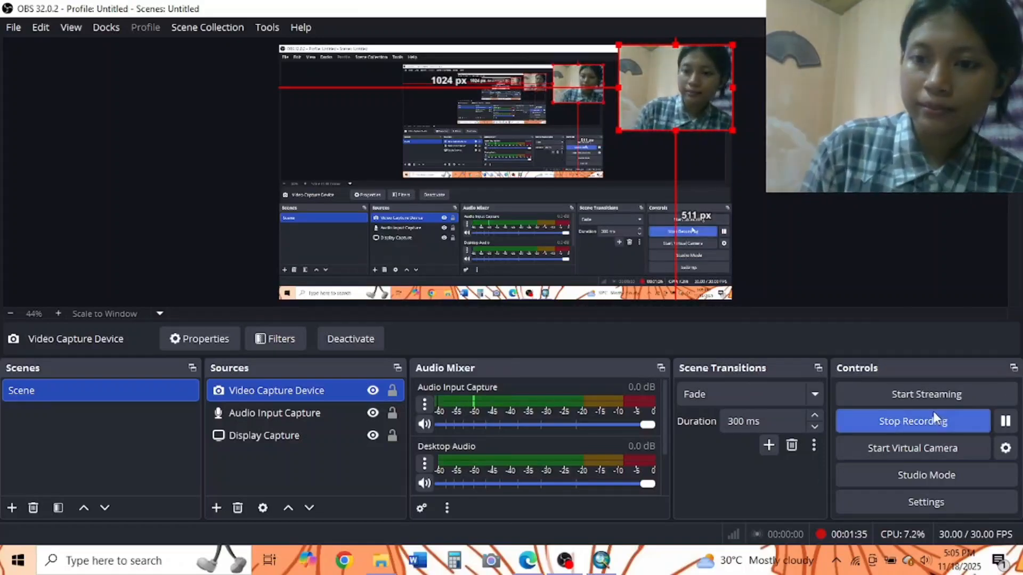
pyautogui.click(934, 420)
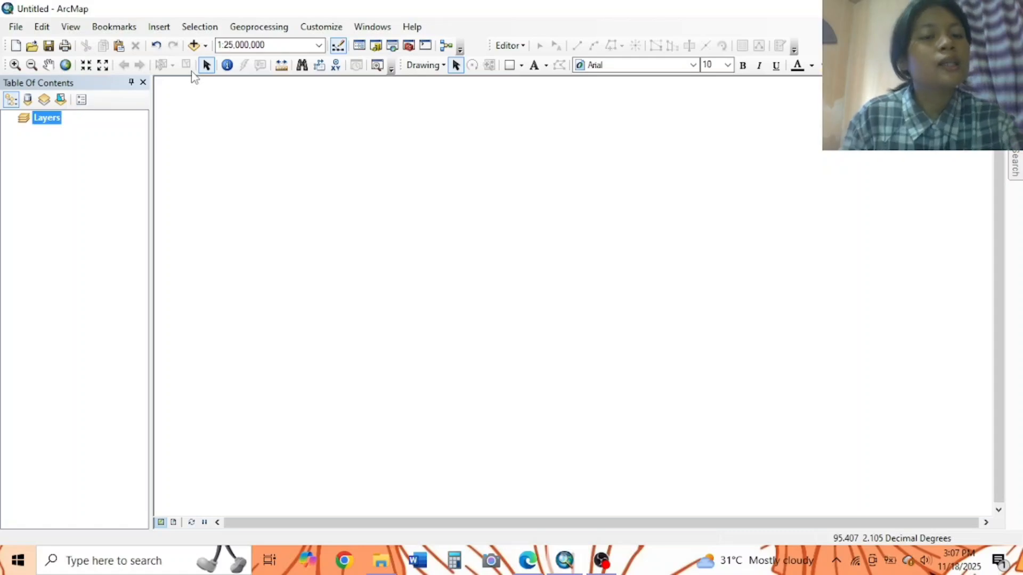
# Step: Start adding data in ArcMap and open the LC08_L1TP_123062_20240323_20240403_02_T1 folder in Downloads
pyautogui.click(206, 46)
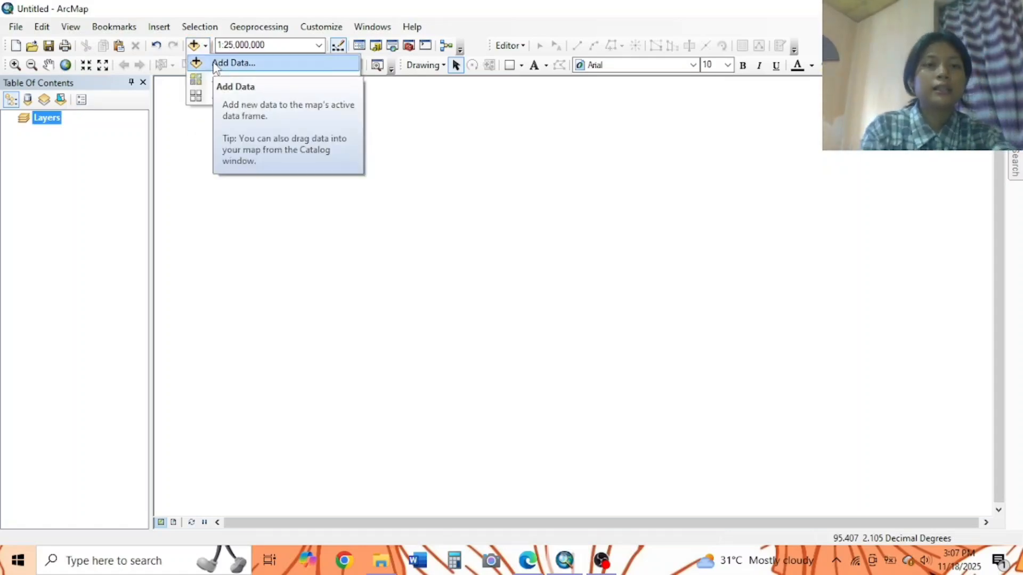
pyautogui.click(233, 63)
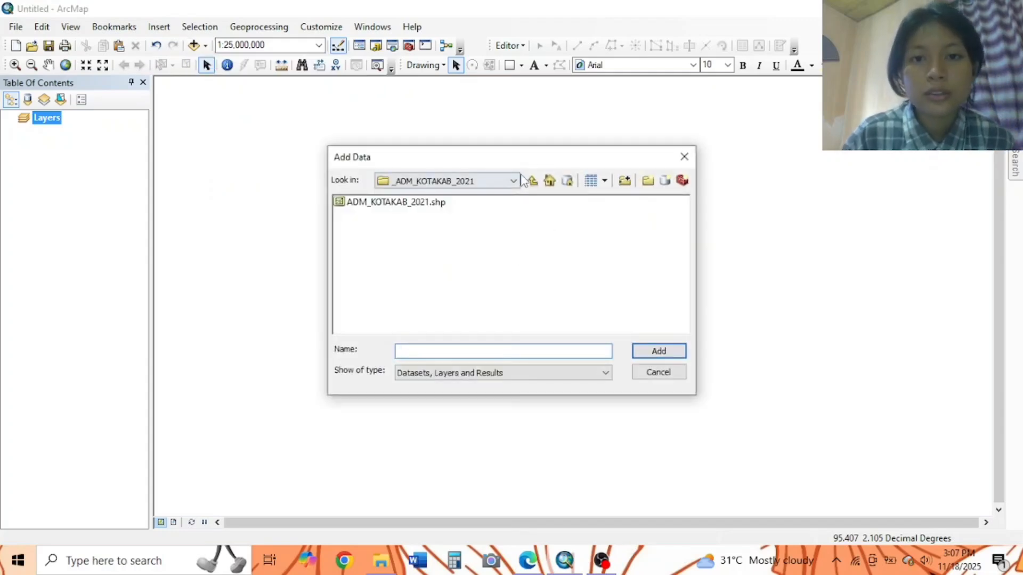
pyautogui.click(531, 181)
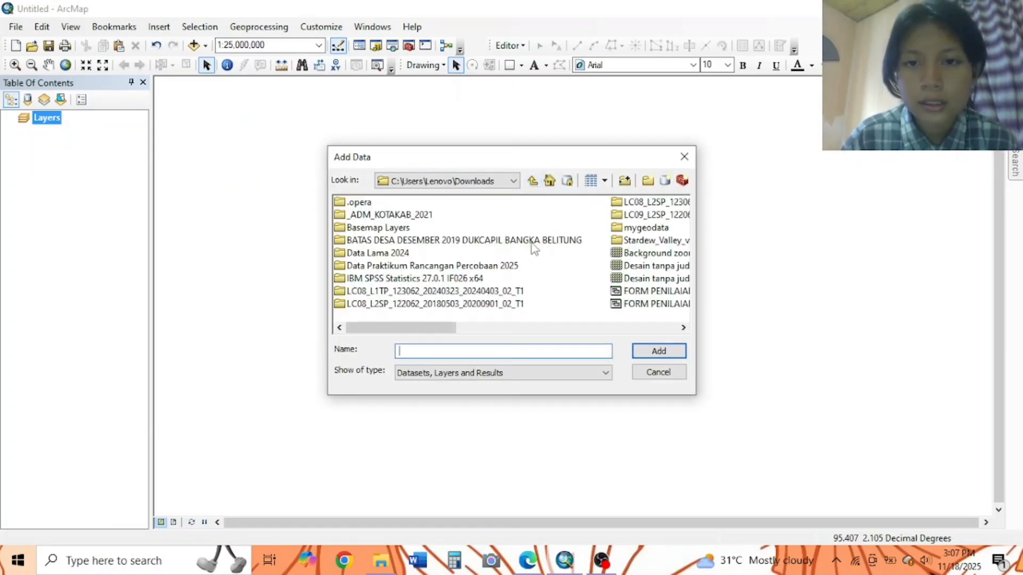
pyautogui.scroll(-5, 552, 248)
pyautogui.scroll(5, 552, 247)
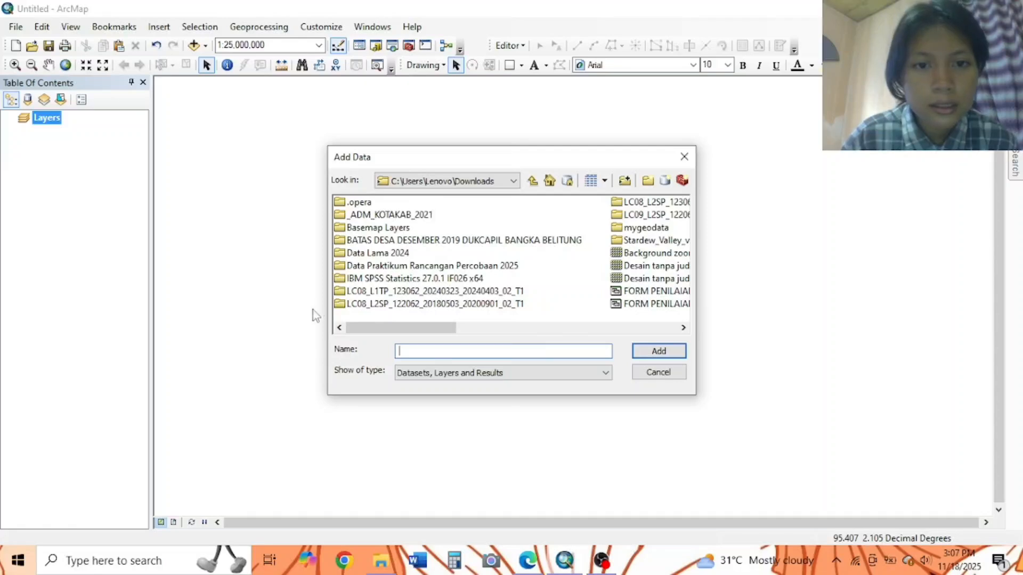
pyautogui.doubleClick(341, 292)
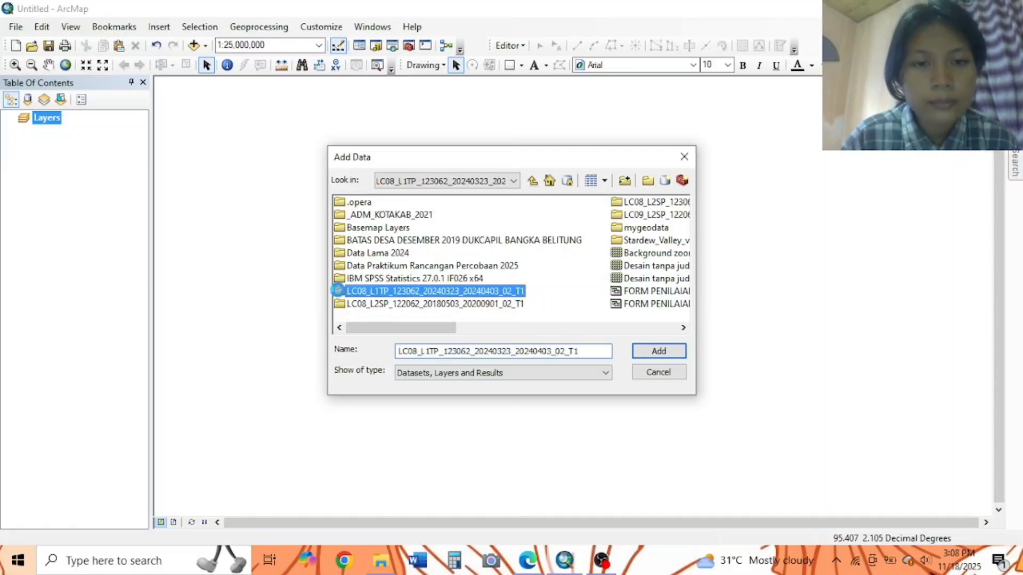
# Step: Select the Landsat band files B1, B2, B3, B4, B5 and B6 together for adding
pyautogui.click(511, 216)
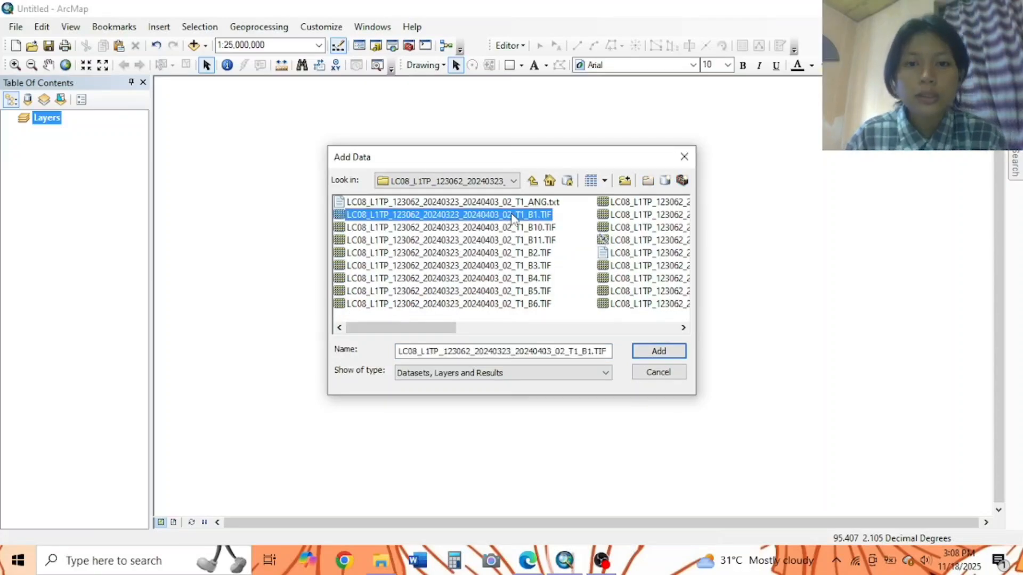
pyautogui.keyDown('ctrl'); pyautogui.click(536, 254); pyautogui.keyUp('ctrl')
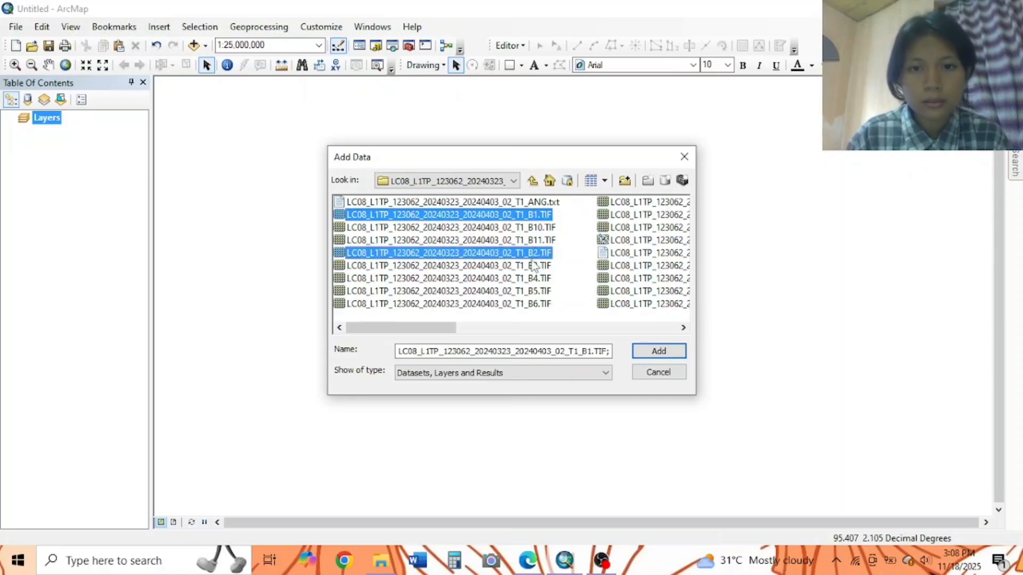
pyautogui.keyDown('ctrl'); pyautogui.click(535, 257); pyautogui.keyUp('ctrl')
pyautogui.keyDown('ctrl'); pyautogui.click(526, 254); pyautogui.keyUp('ctrl')
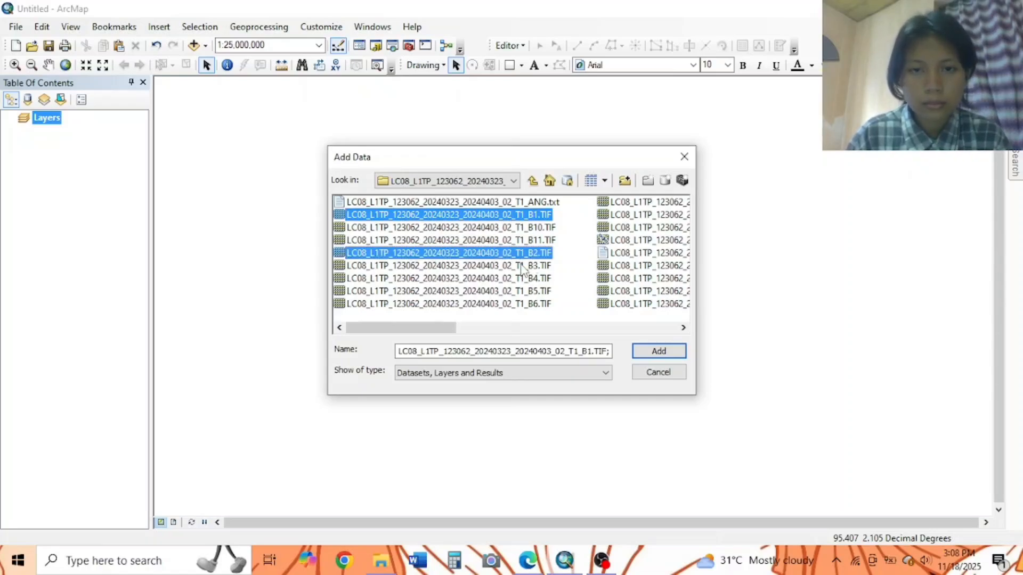
pyautogui.keyDown('ctrl'); pyautogui.click(522, 266); pyautogui.keyUp('ctrl')
pyautogui.keyDown('ctrl'); pyautogui.click(528, 279); pyautogui.keyUp('ctrl')
pyautogui.keyDown('ctrl'); pyautogui.click(533, 293); pyautogui.keyUp('ctrl')
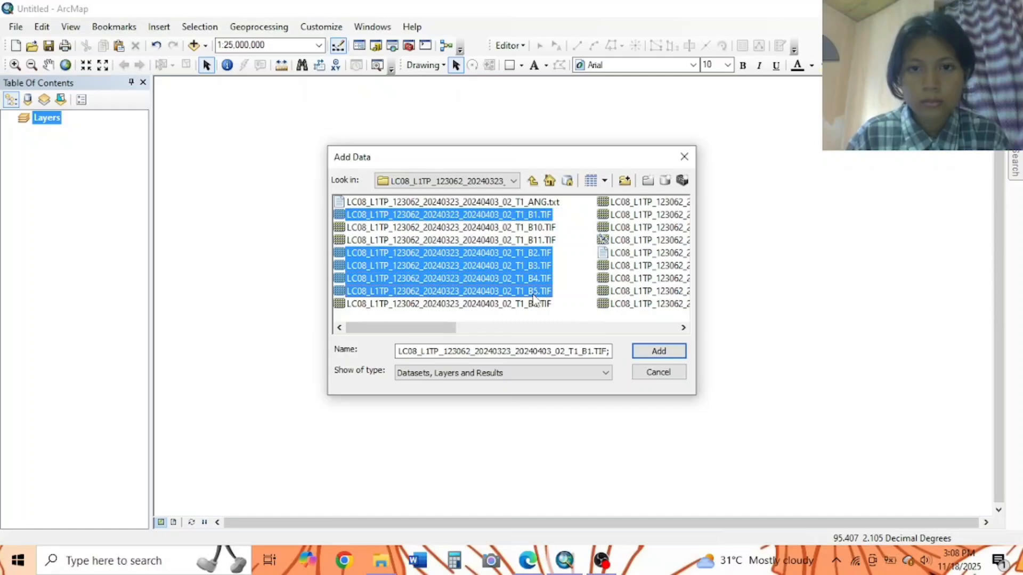
pyautogui.keyDown('ctrl'); pyautogui.click(532, 308); pyautogui.keyUp('ctrl')
# Step: Extend the file selection with the Landsat bands B7 and B8 and add all selected bands to the map
pyautogui.scroll(-5, 456, 226)
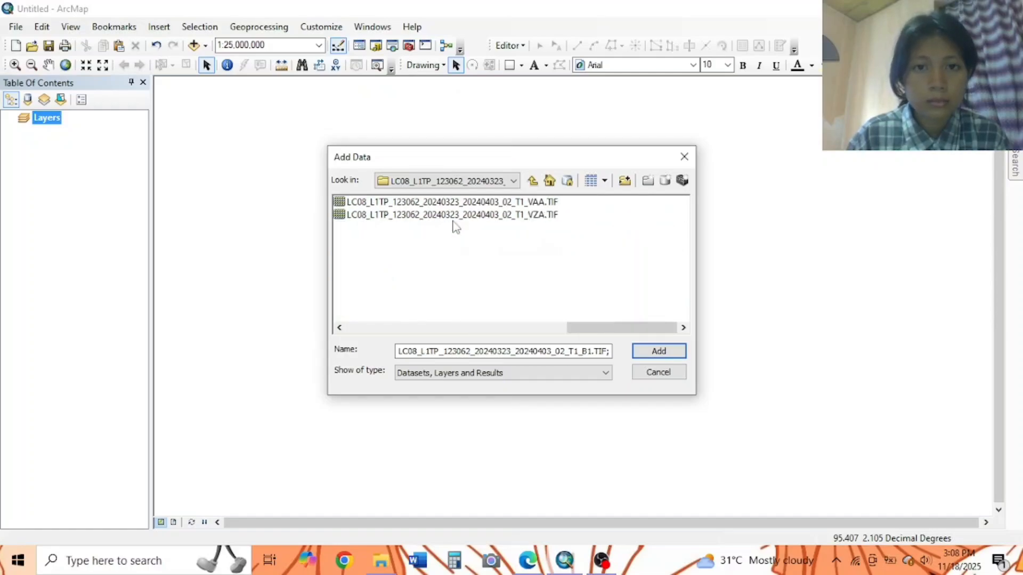
pyautogui.scroll(5, 456, 226)
pyautogui.scroll(-3, 456, 227)
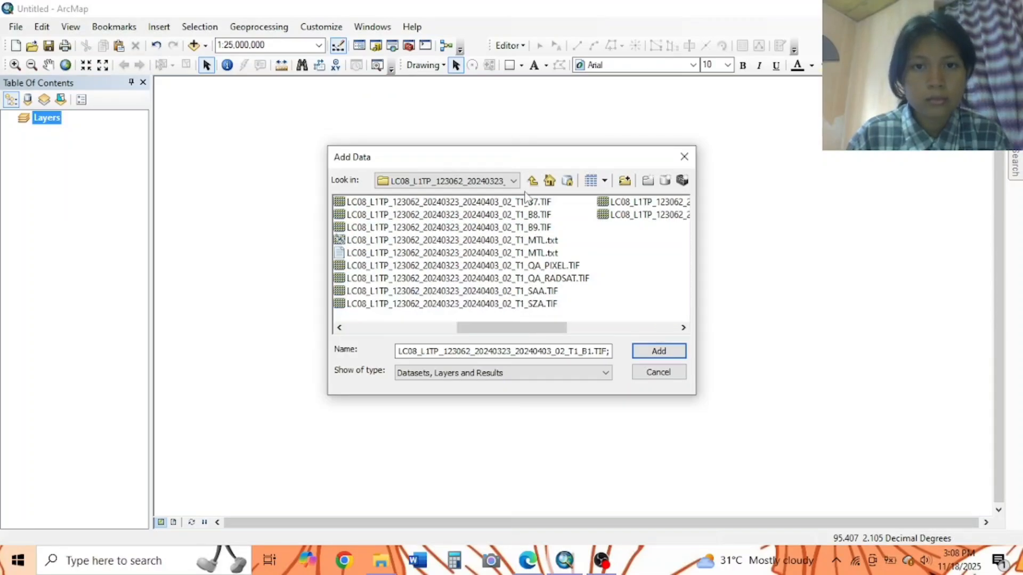
pyautogui.keyDown('ctrl'); pyautogui.click(523, 203); pyautogui.keyUp('ctrl')
pyautogui.keyDown('ctrl'); pyautogui.click(521, 215); pyautogui.keyUp('ctrl')
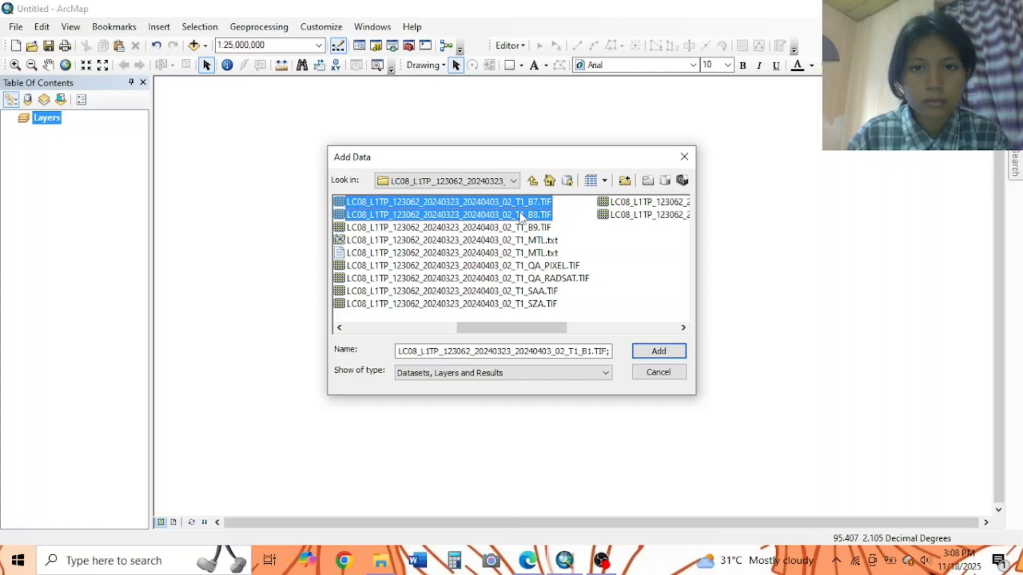
pyautogui.click(659, 351)
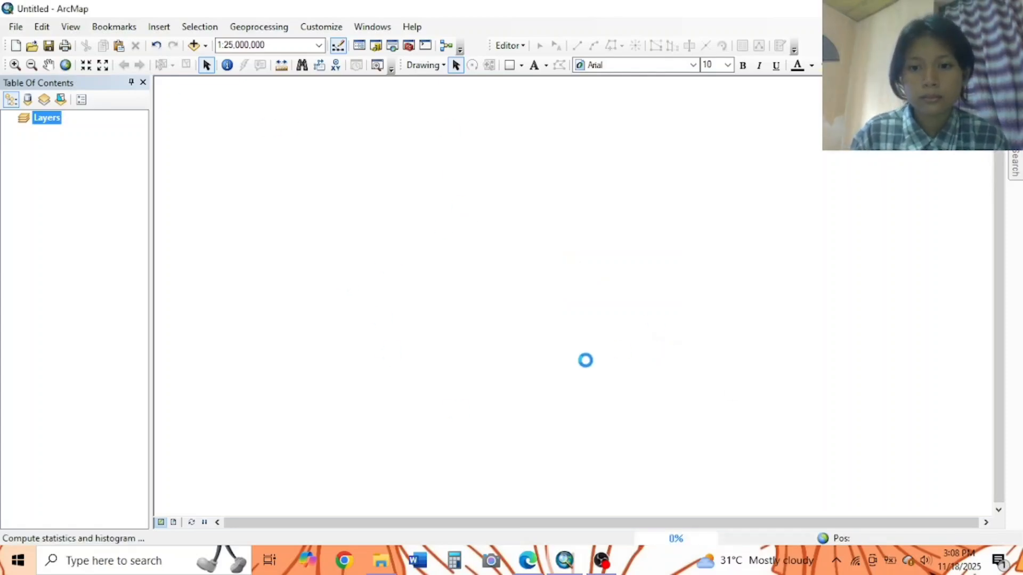
# Step: Collapse the legends of all eight Landsat band layers in the table of contents and clear the layer selection
pyautogui.scroll(3, 62, 206)
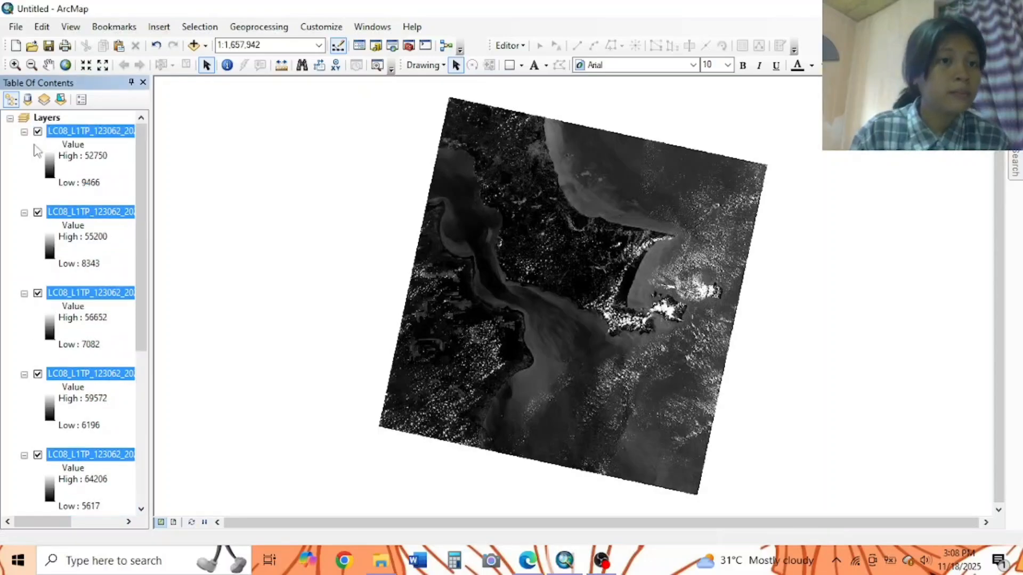
pyautogui.click(24, 132)
pyautogui.click(24, 145)
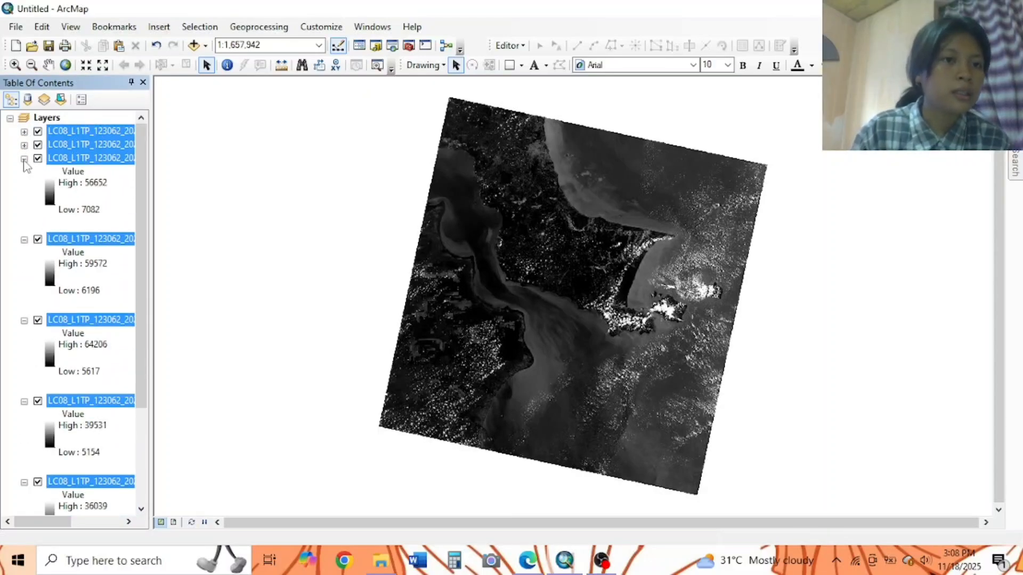
pyautogui.click(24, 158)
pyautogui.click(24, 171)
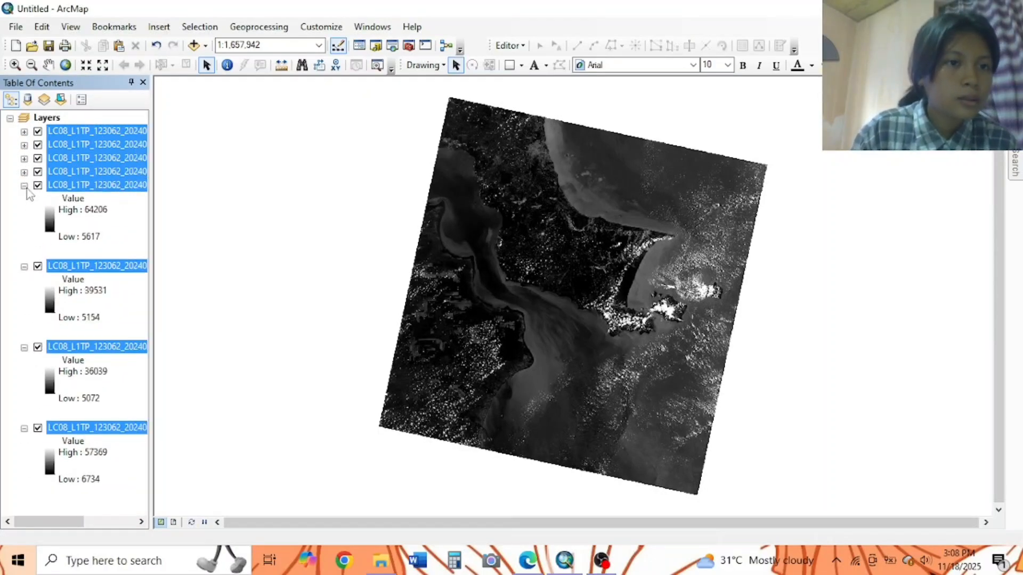
pyautogui.click(24, 186)
pyautogui.click(24, 199)
pyautogui.click(24, 212)
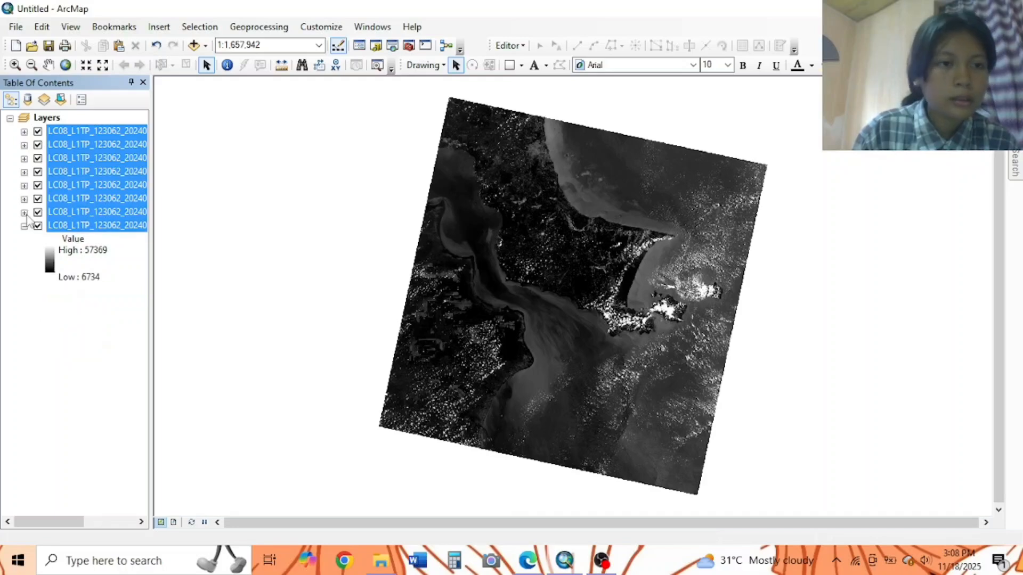
pyautogui.click(24, 226)
pyautogui.click(71, 293)
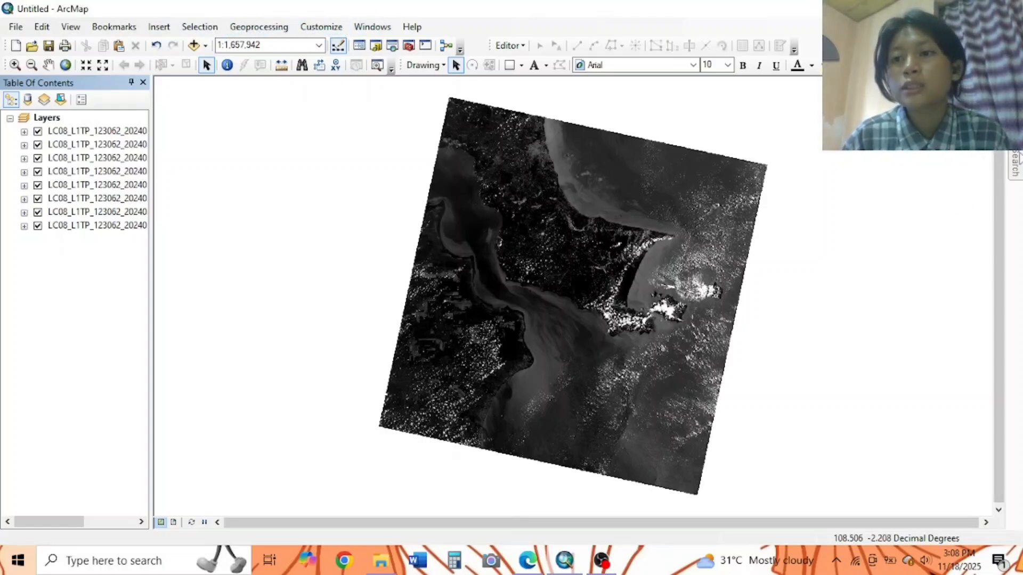
# Step: Search for the Composite Bands data management tool and open it
pyautogui.click(389, 30)
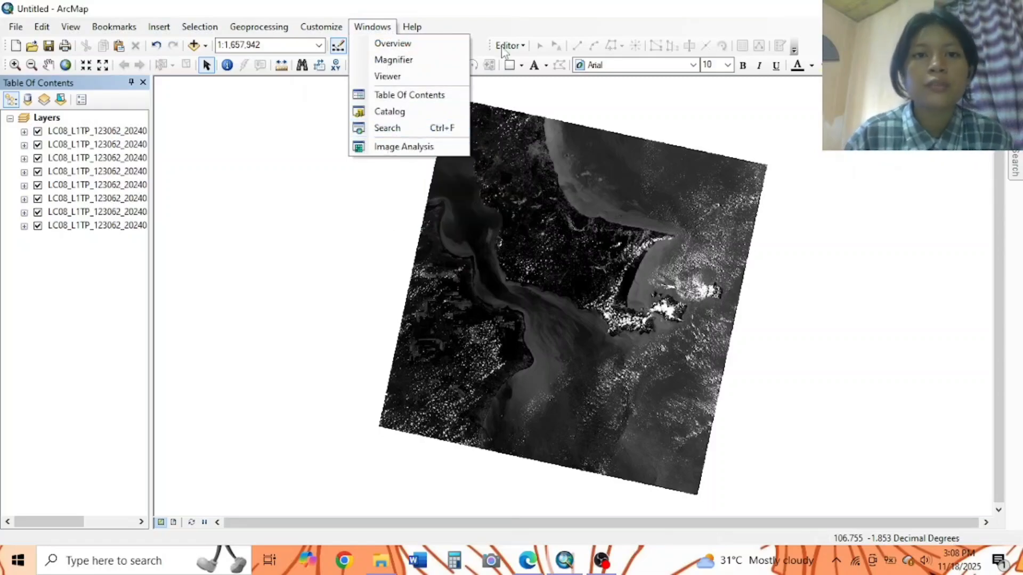
pyautogui.click(450, 24)
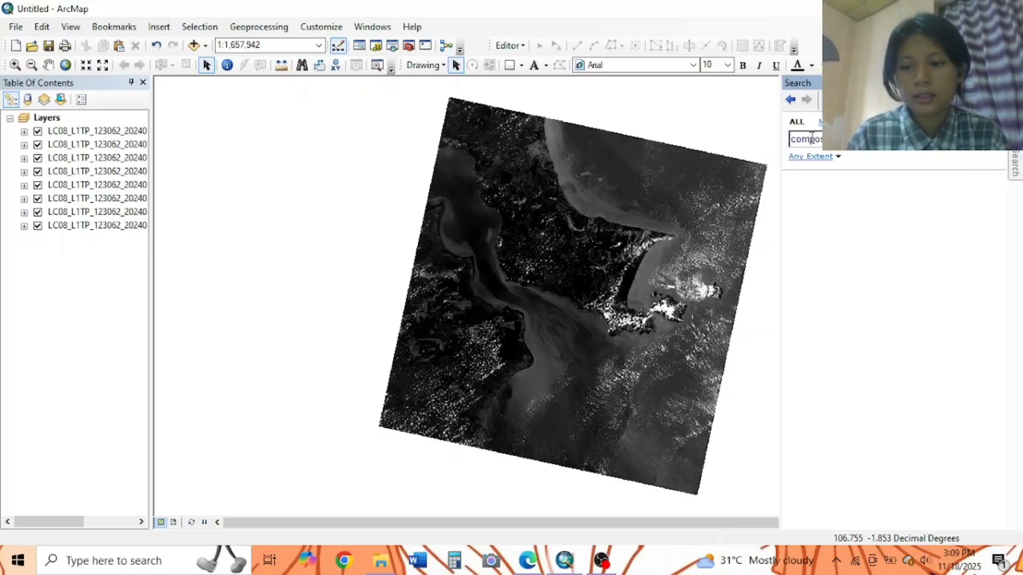
pyautogui.press('Return')
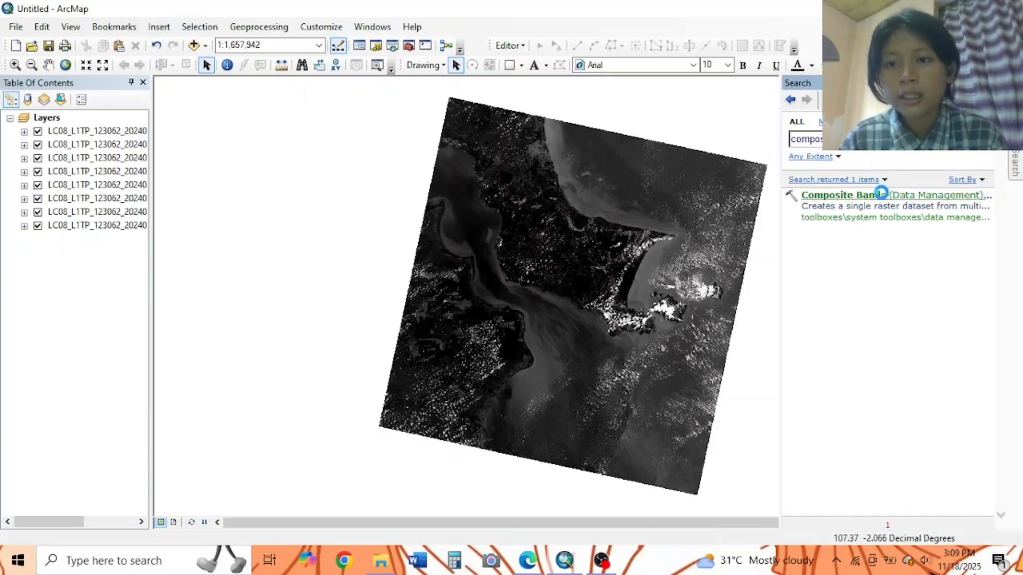
pyautogui.click(882, 196)
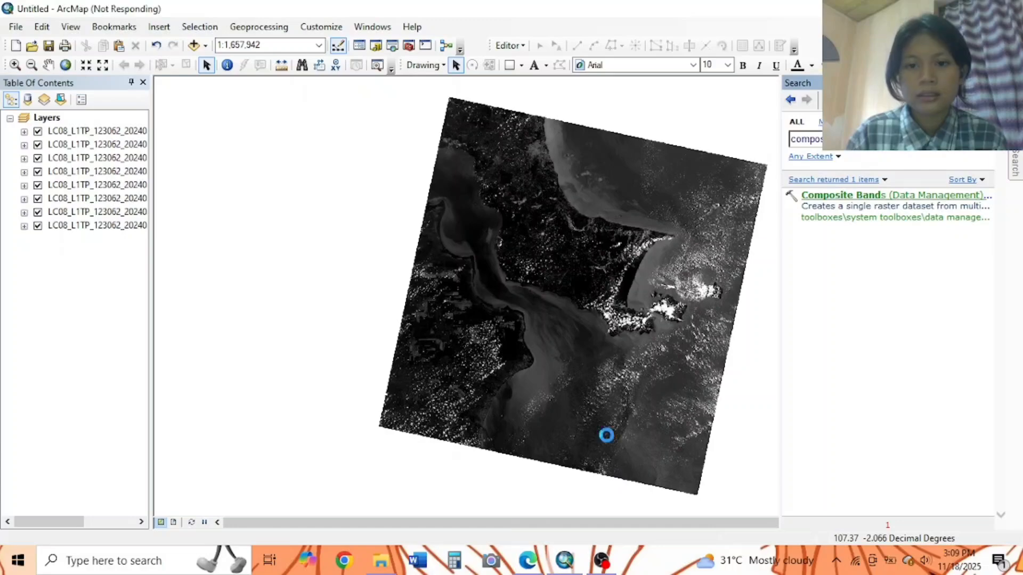
pyautogui.moveTo(598, 561)
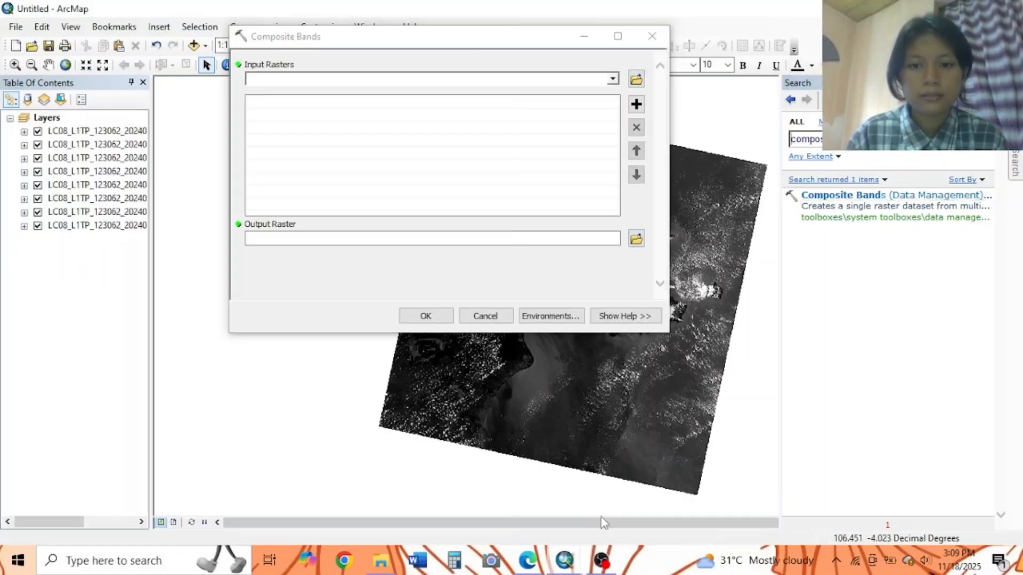
pyautogui.click(601, 560)
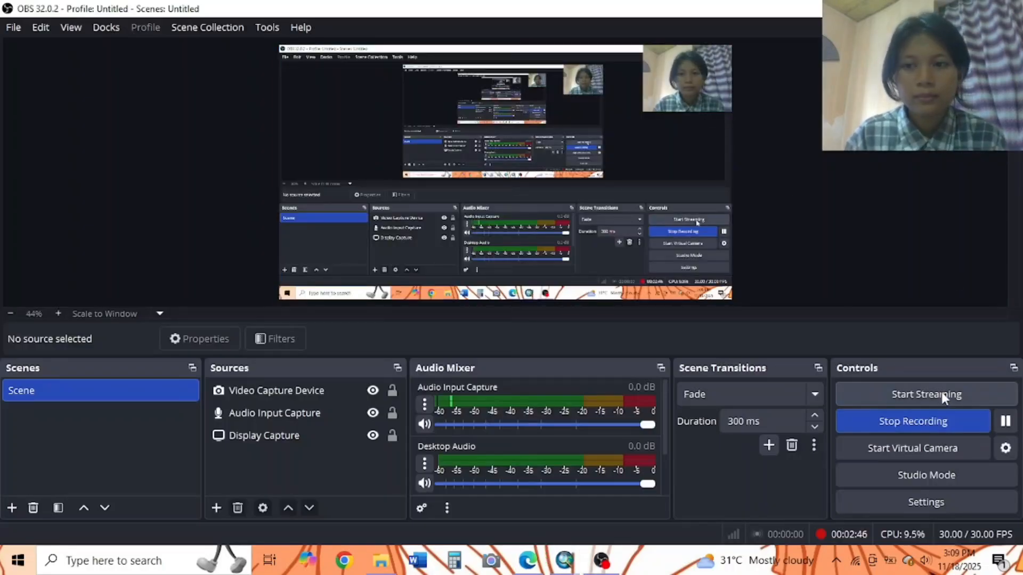
pyautogui.click(1003, 423)
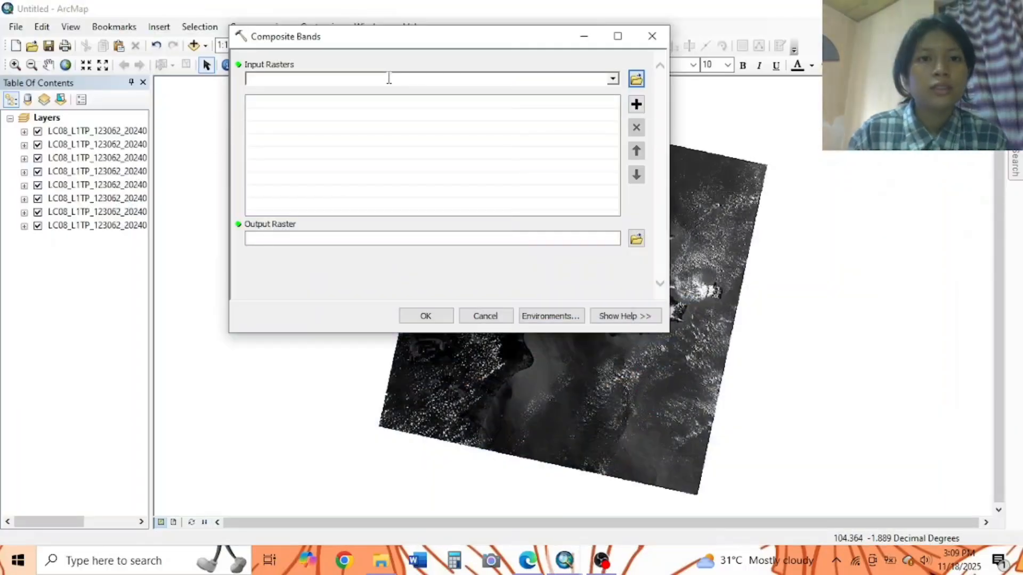
# Step: Add the Landsat layers B1 to B8 as input rasters for Composite Bands
pyautogui.click(613, 80)
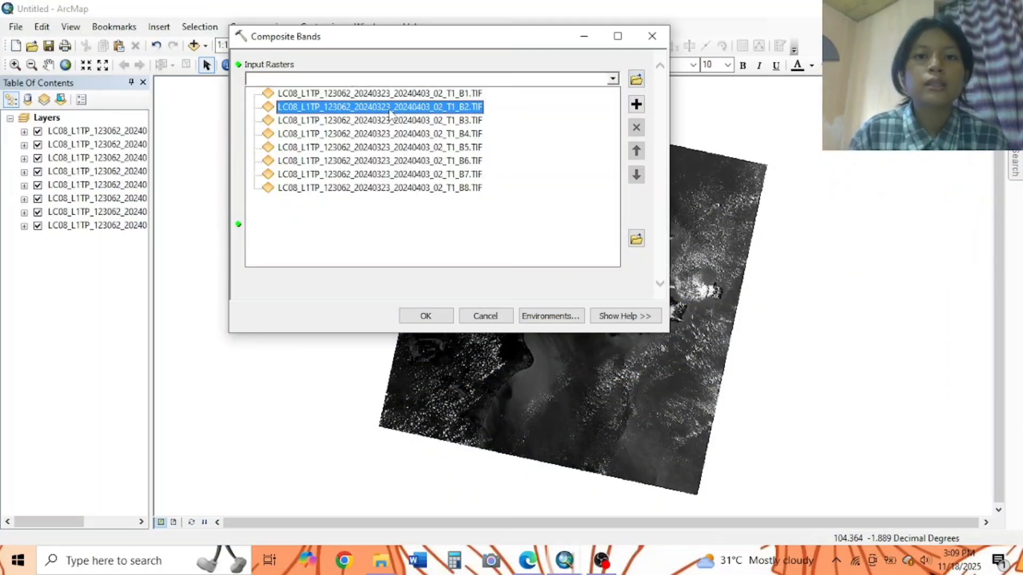
pyautogui.click(426, 95)
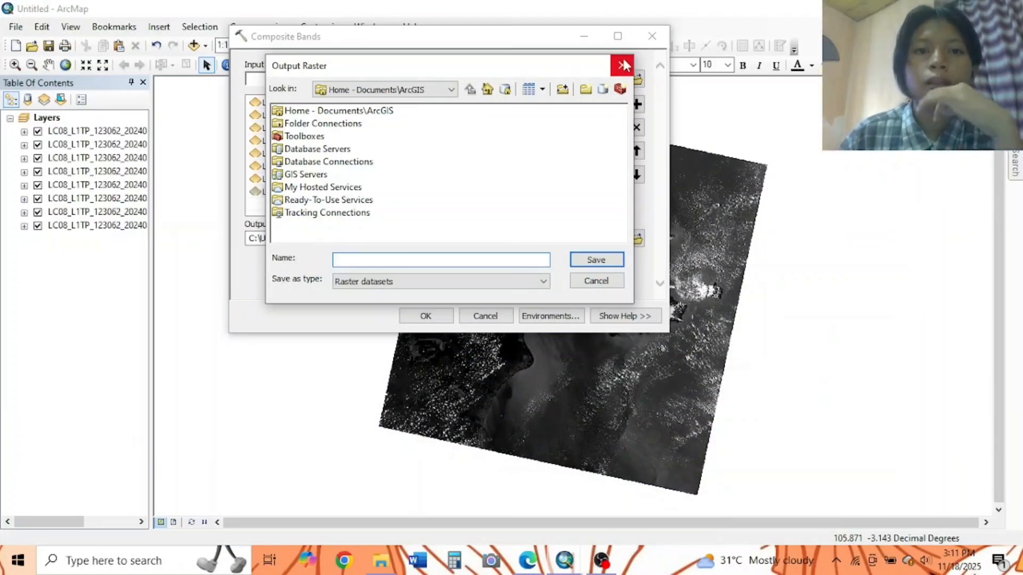
pyautogui.click(622, 65)
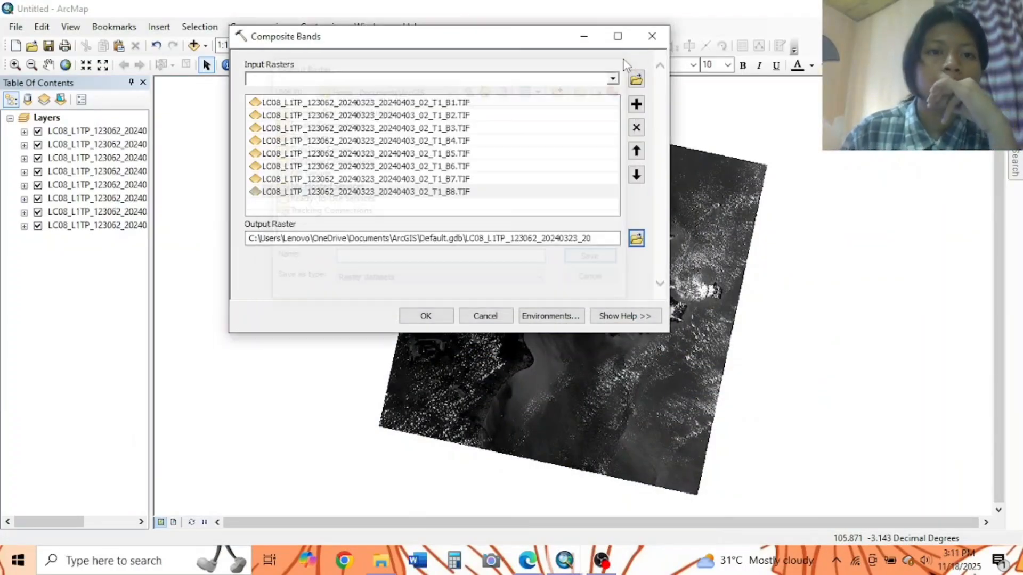
# Step: Browse for the output raster location, connect to the DATA (D:) drive and open its MP3 folder
pyautogui.click(637, 240)
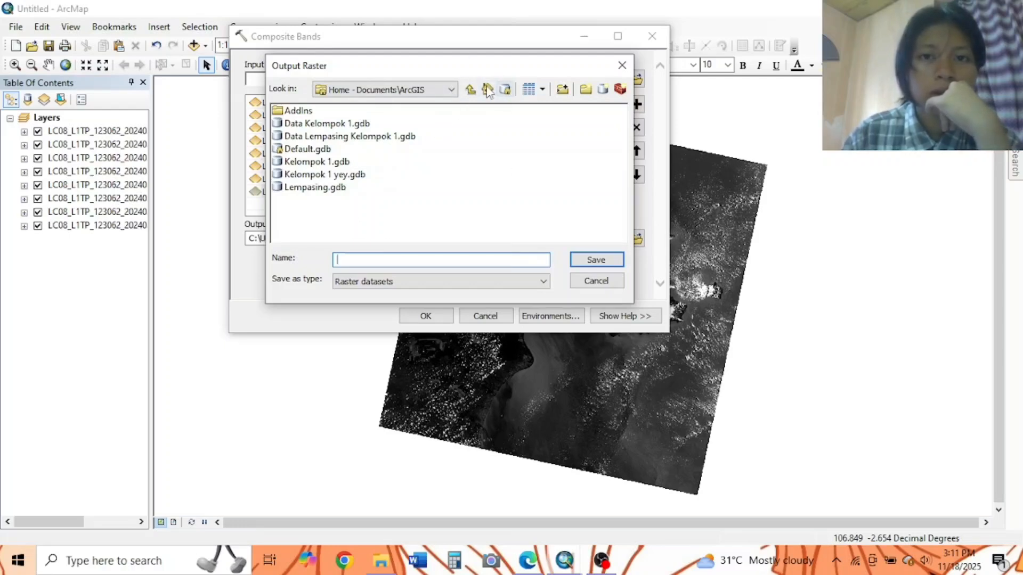
pyautogui.click(562, 91)
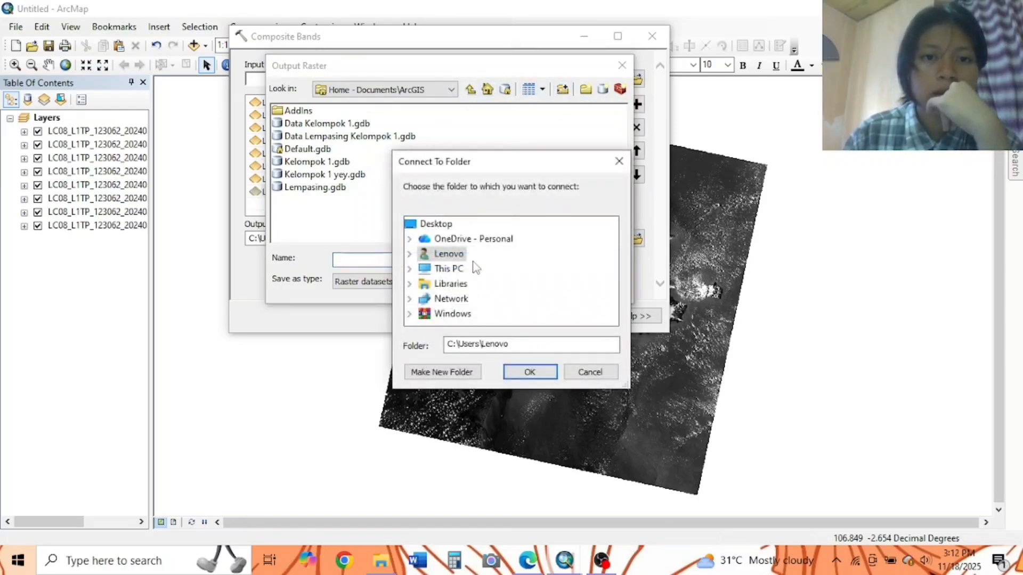
pyautogui.click(410, 269)
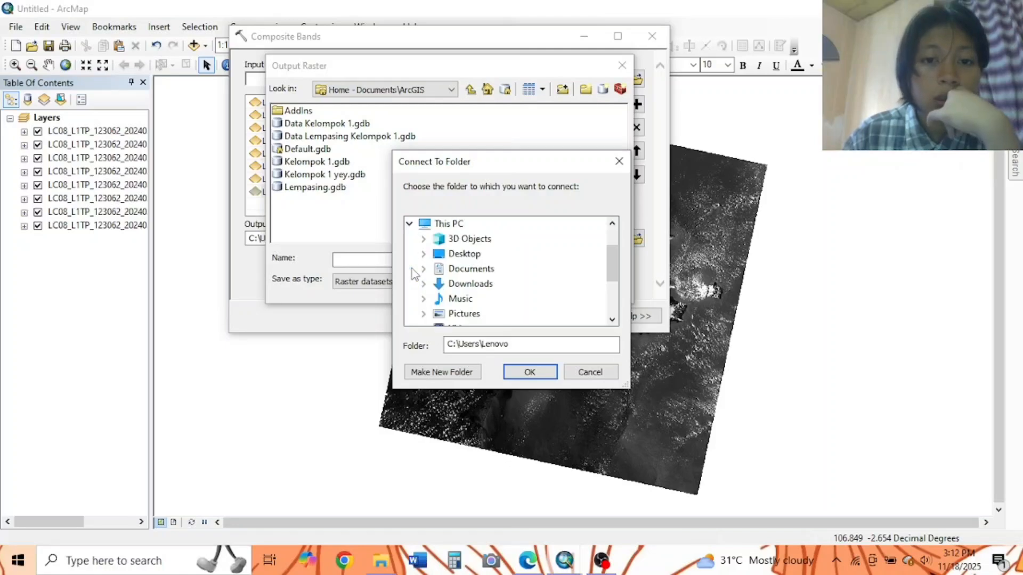
pyautogui.scroll(-3, 421, 274)
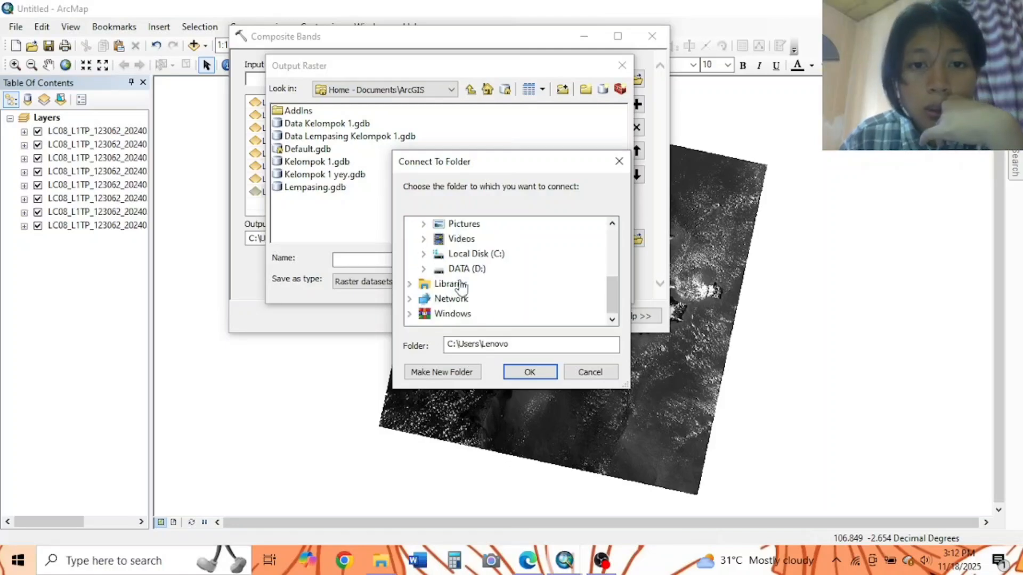
pyautogui.click(424, 269)
pyautogui.click(467, 223)
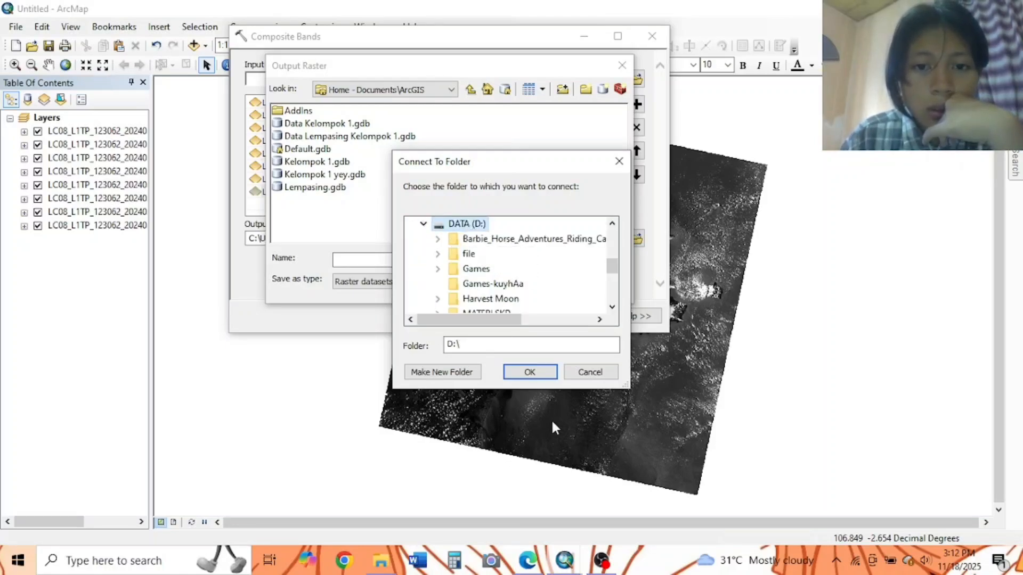
pyautogui.click(530, 372)
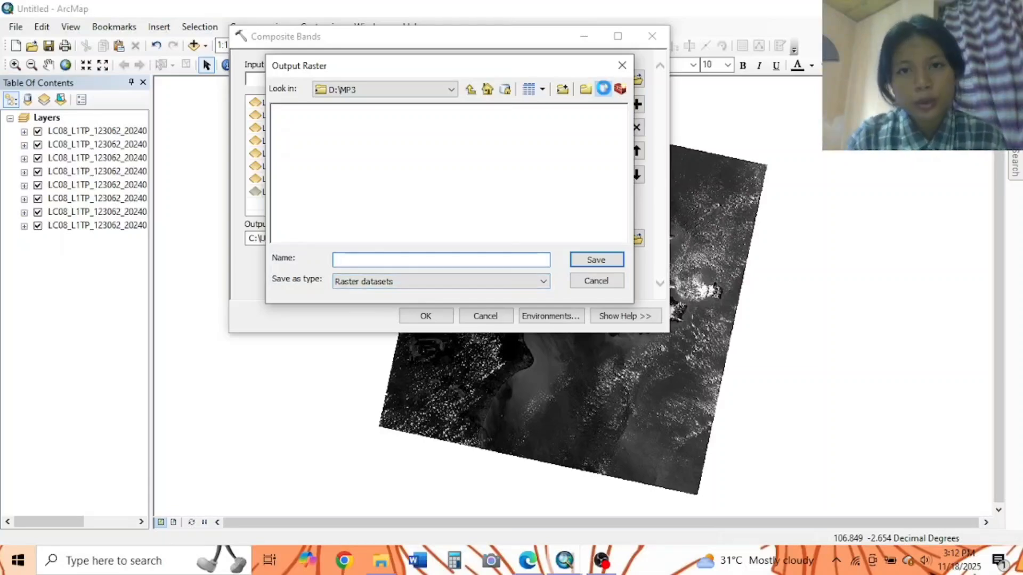
# Step: Create a file geodatabase named Klasifikasicitra in D:\MP3 and open it
pyautogui.click(603, 89)
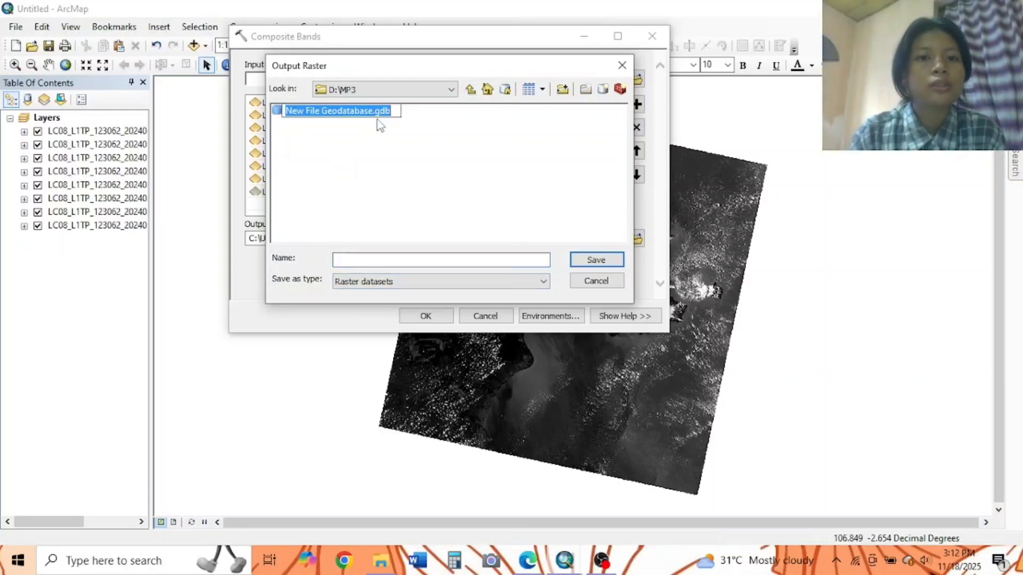
pyautogui.press('BackSpace')
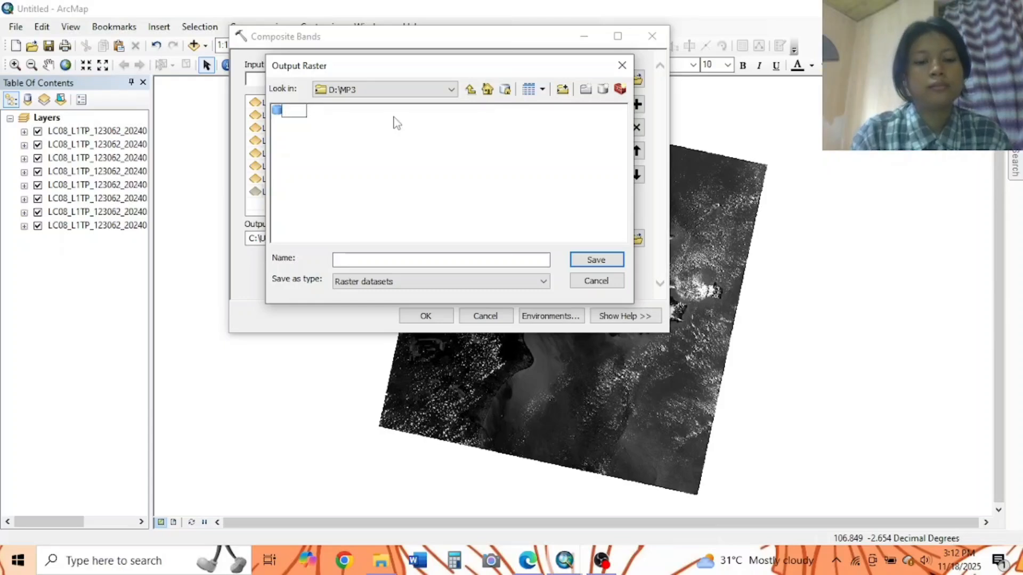
pyautogui.write('Klasifikasicitra')
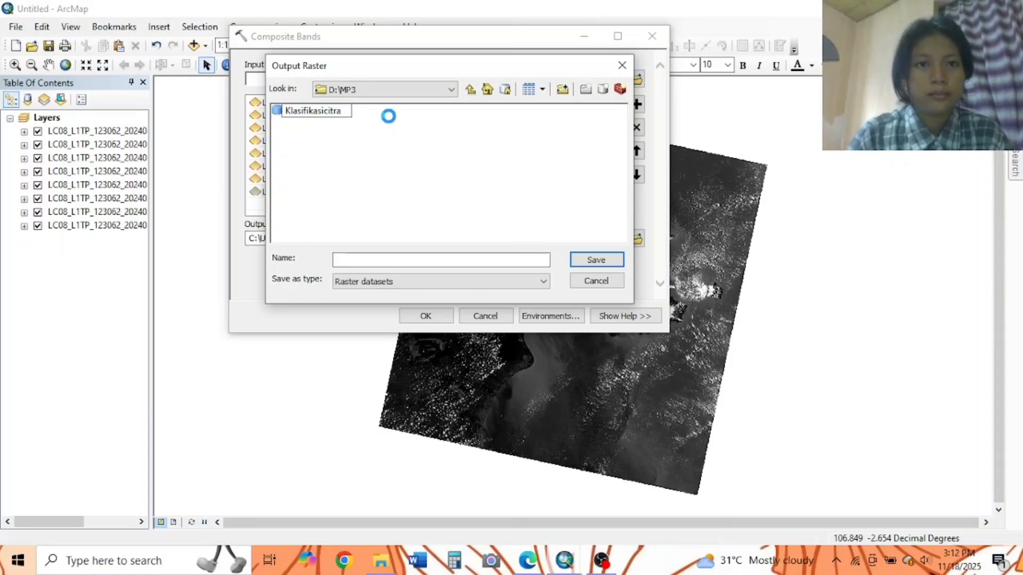
pyautogui.press('Return')
pyautogui.doubleClick(283, 111)
# Step: Save the output raster as compositeband in Klasifikasicitra.gdb and run the Composite Bands tool
pyautogui.click(375, 261)
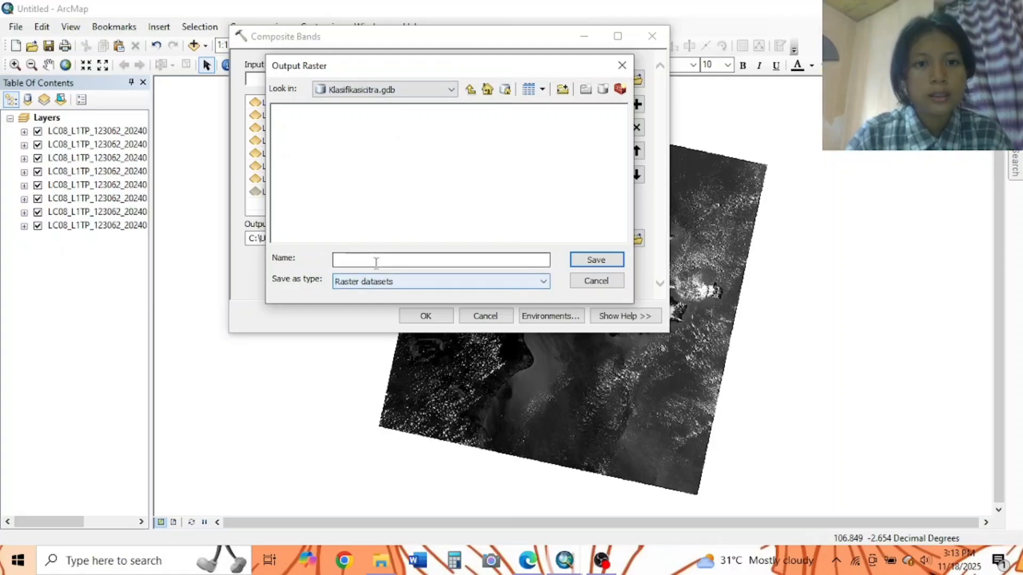
pyautogui.write('comp')
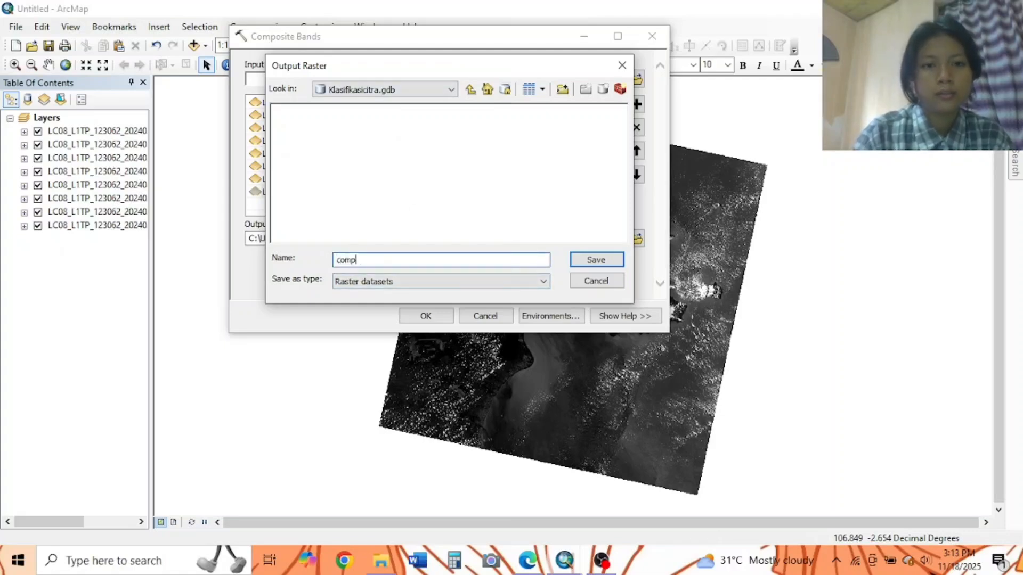
pyautogui.write('ositeband')
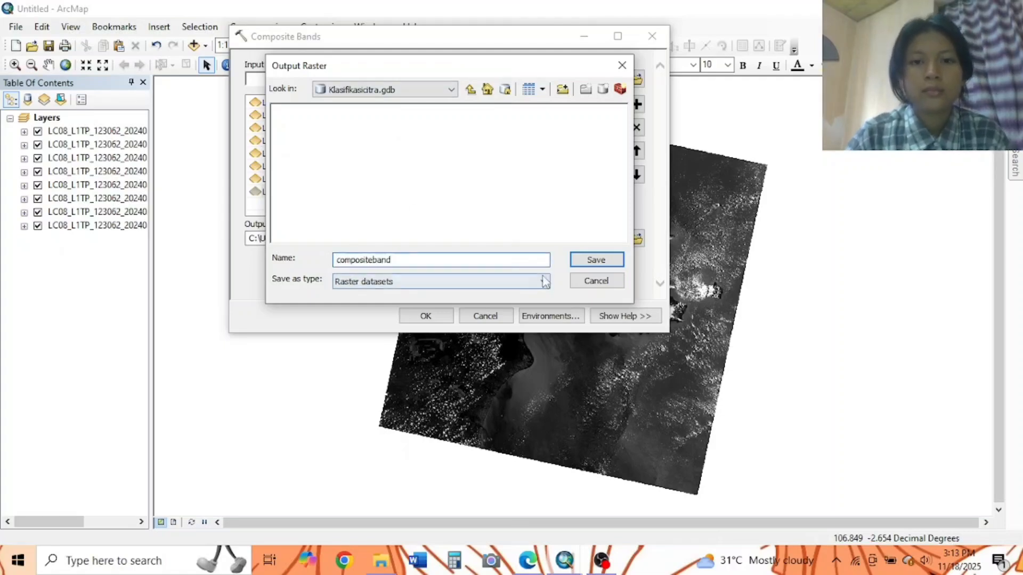
pyautogui.click(595, 260)
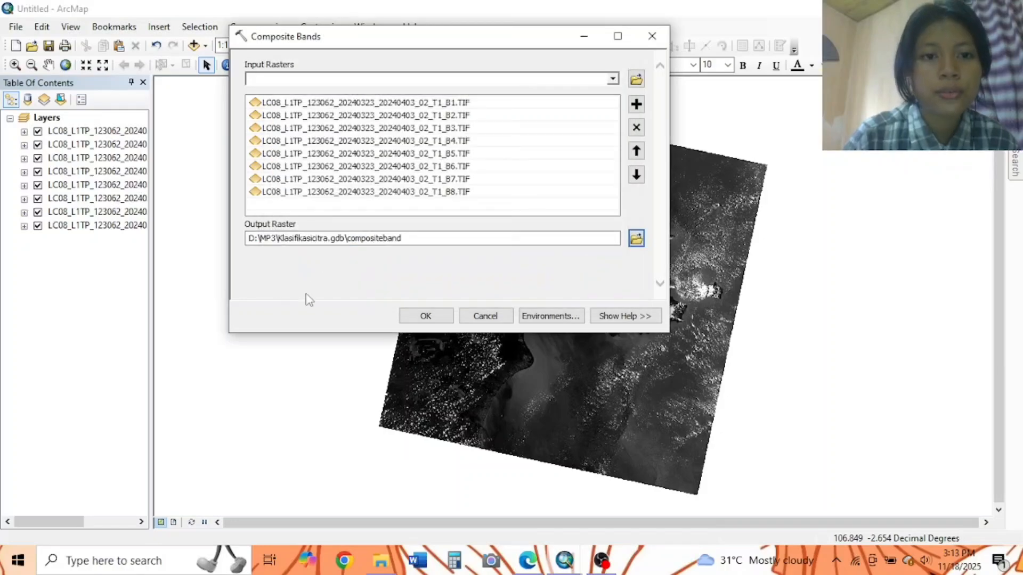
pyautogui.click(425, 319)
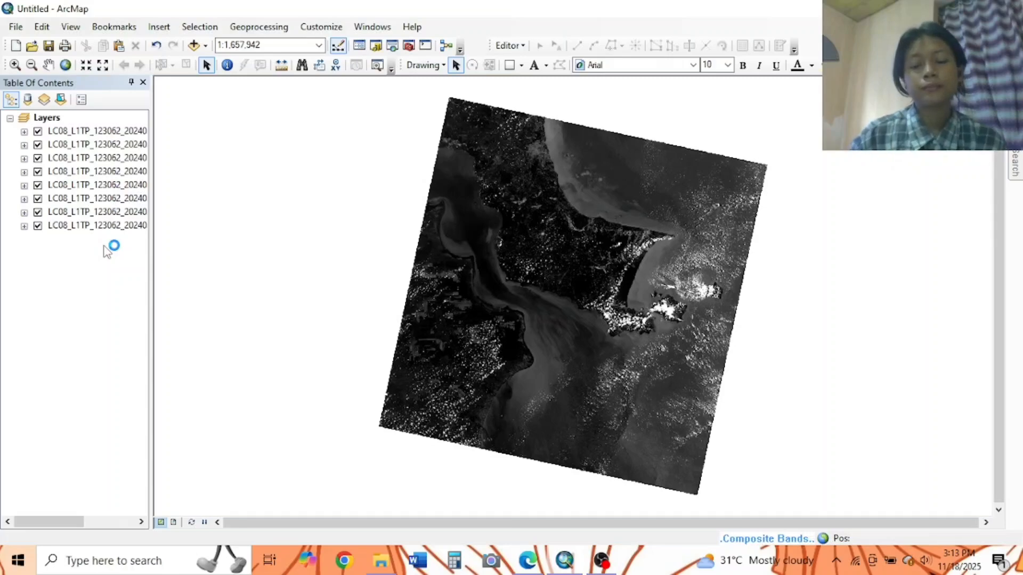
pyautogui.moveTo(604, 567)
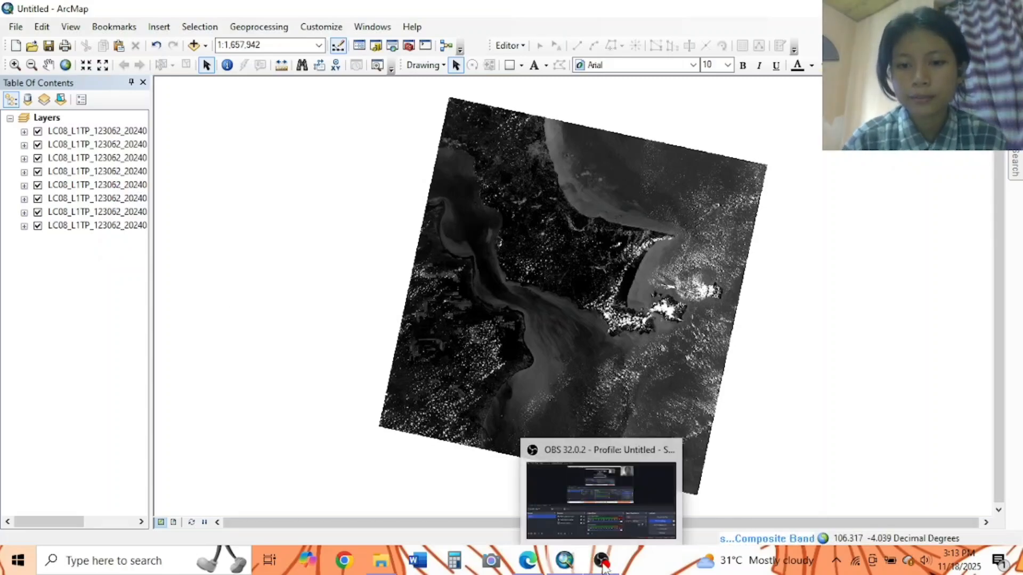
pyautogui.click(601, 501)
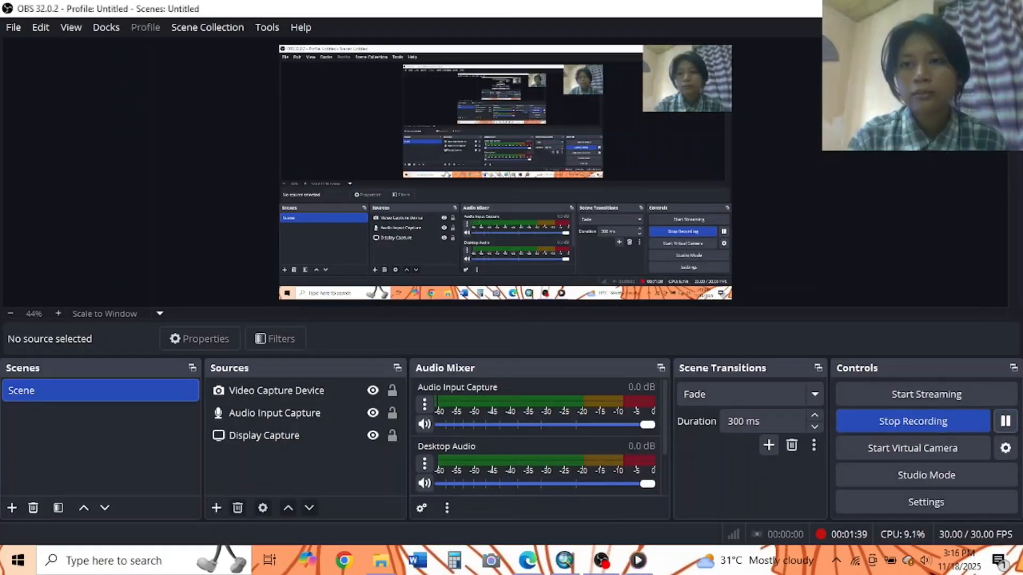
pyautogui.click(601, 560)
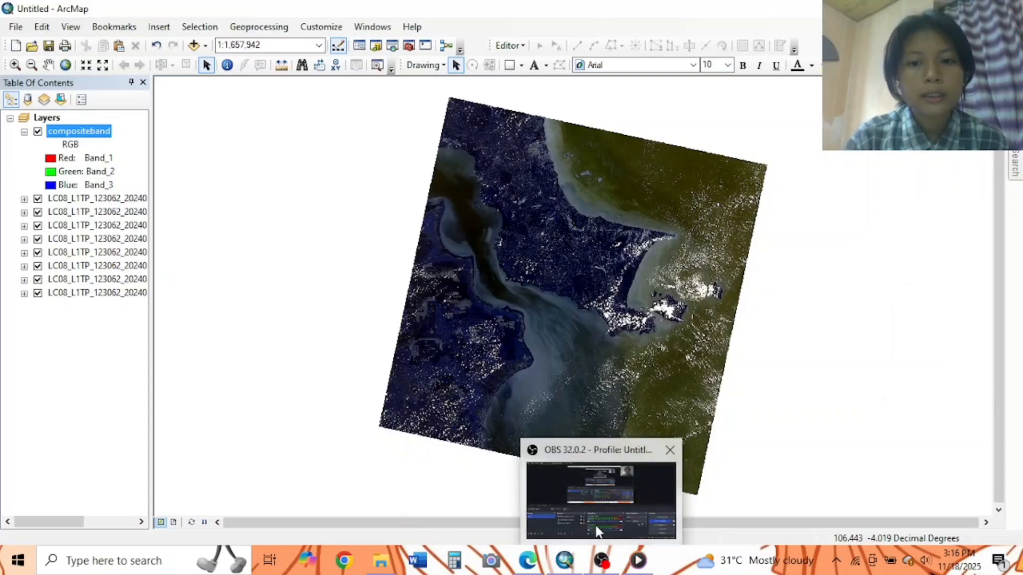
pyautogui.click(598, 531)
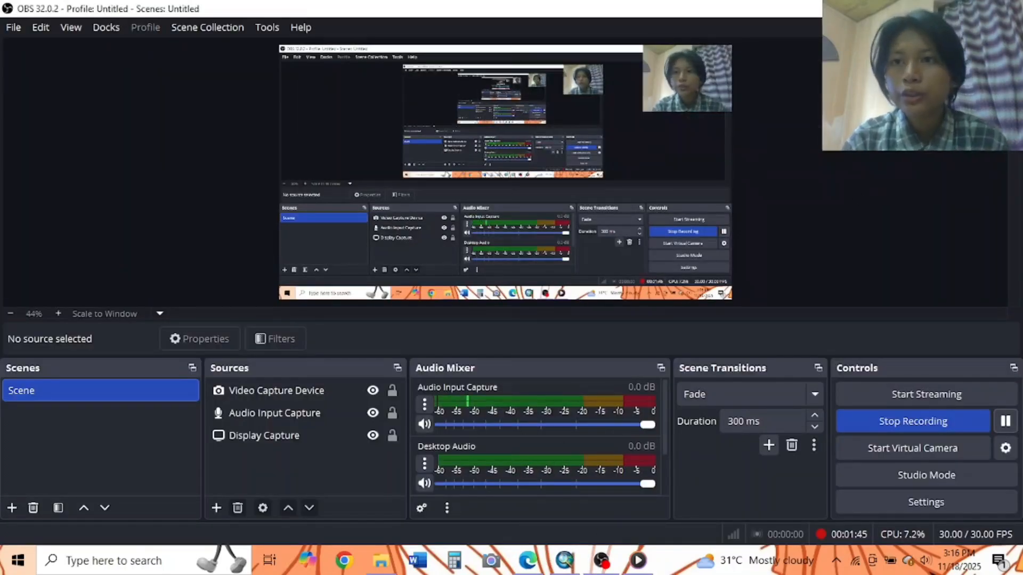
pyautogui.click(937, 9)
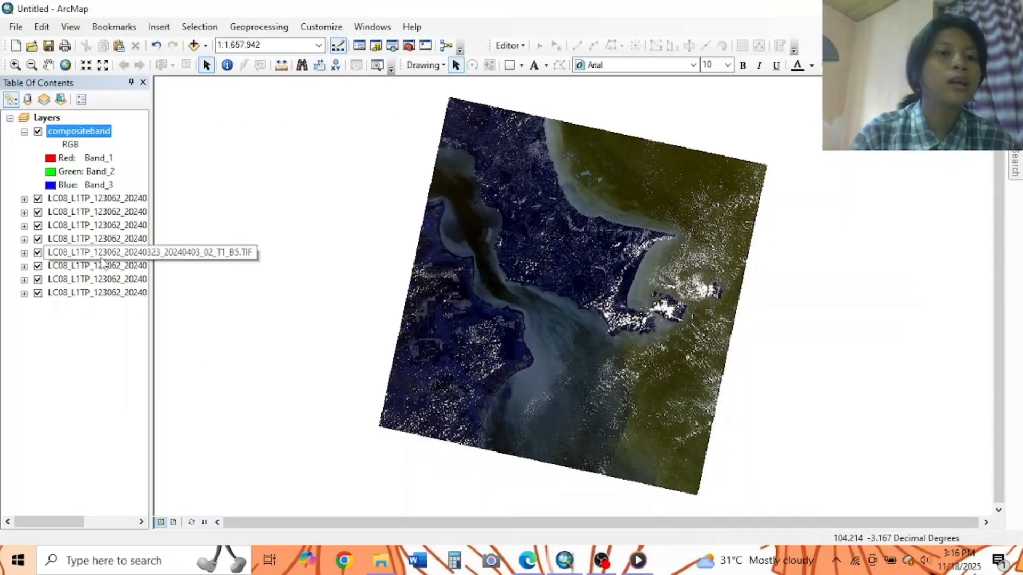
# Step: Turn off the visibility of the eight Landsat band layers B1 to B8, leaving compositeband displayed
pyautogui.click(37, 200)
pyautogui.click(37, 212)
pyautogui.click(38, 226)
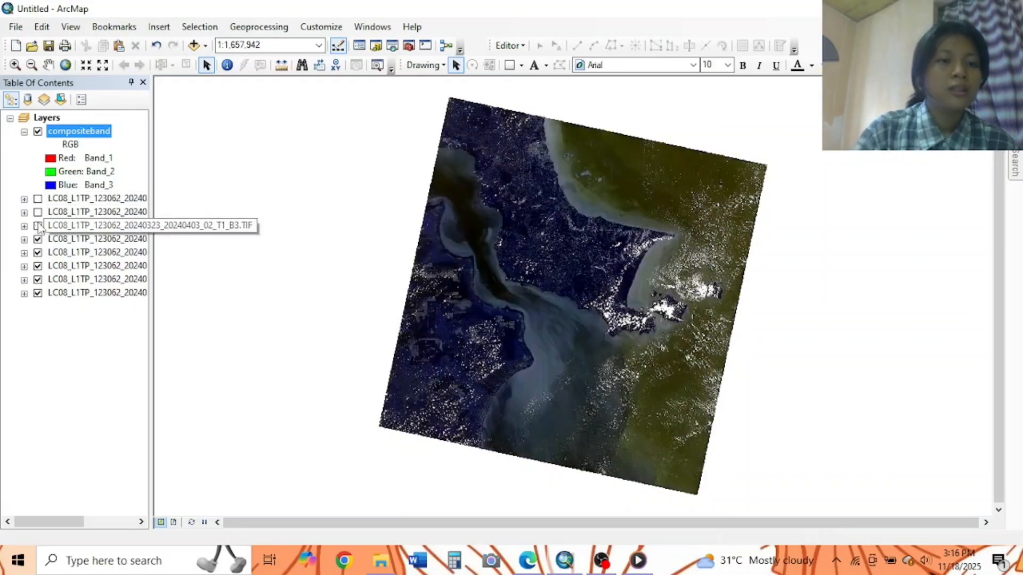
pyautogui.click(38, 239)
pyautogui.click(38, 253)
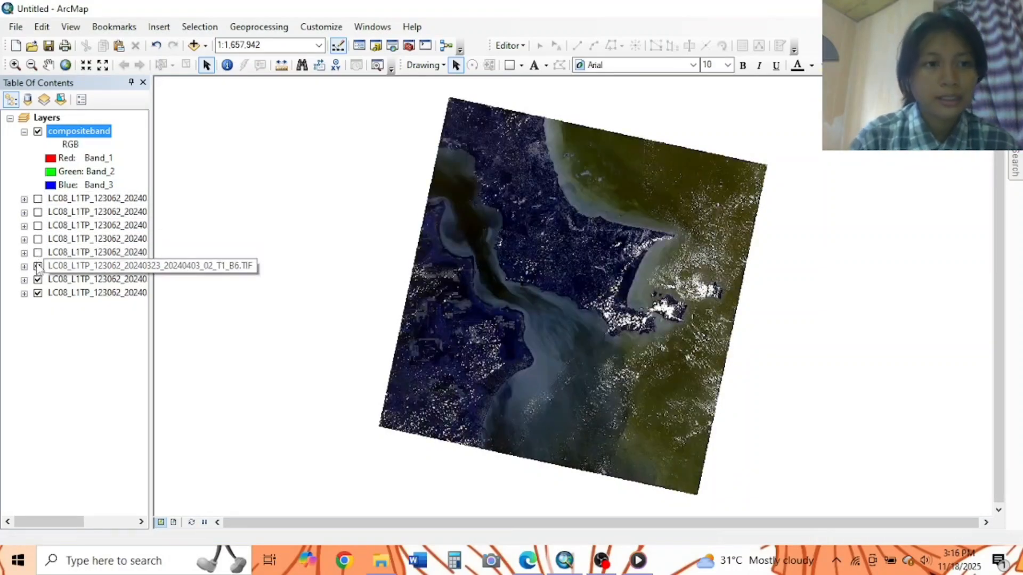
pyautogui.click(37, 265)
pyautogui.click(38, 279)
pyautogui.click(37, 292)
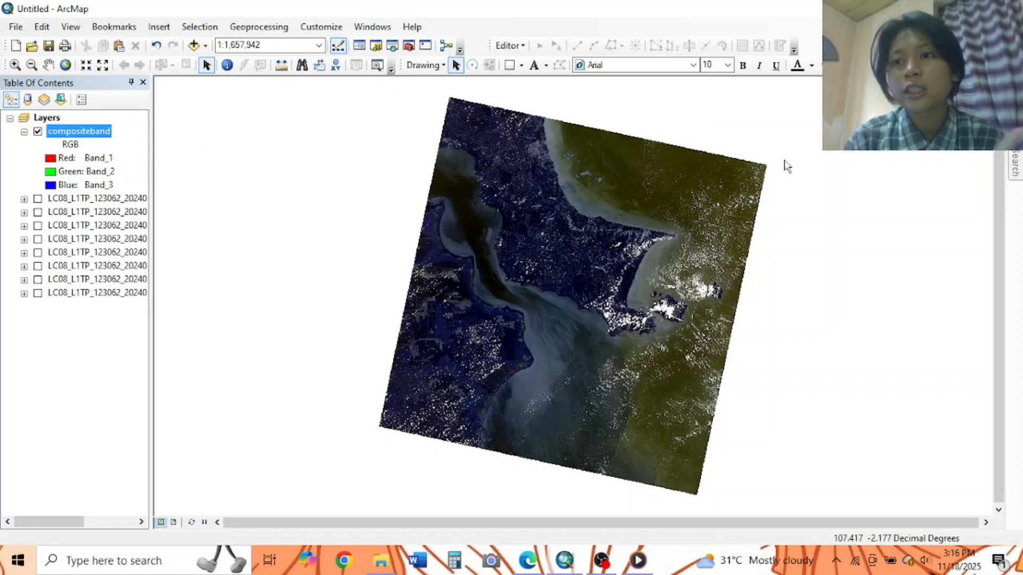
# Step: Search for the Project Raster tool, open it and choose compositeband as its input raster
pyautogui.click(1015, 165)
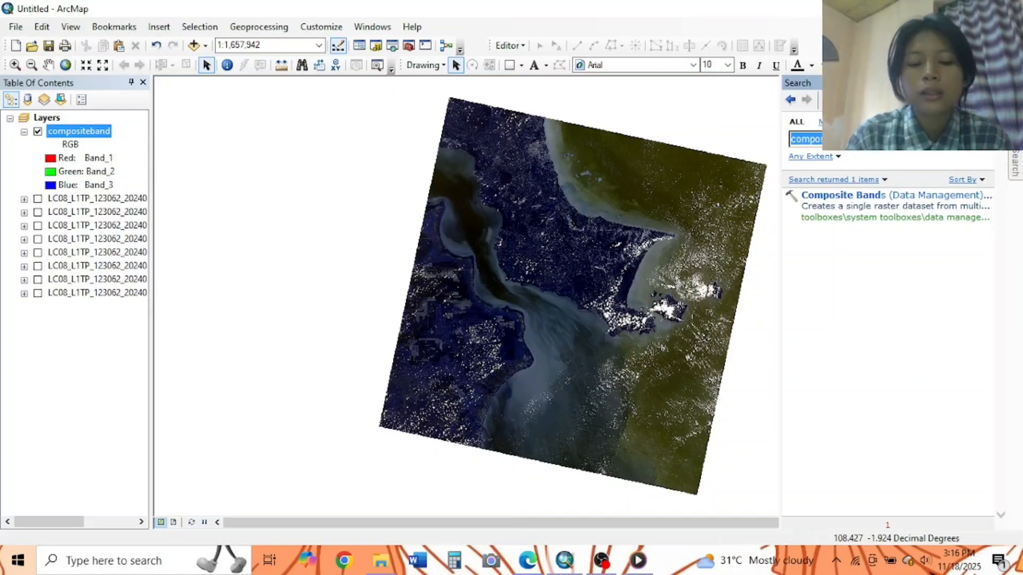
pyautogui.press('BackSpace')
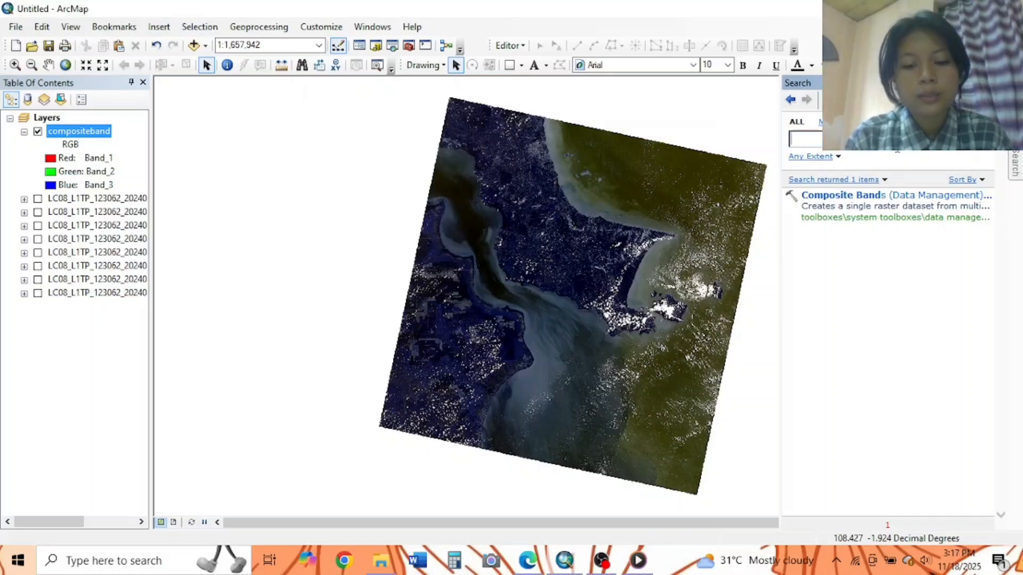
pyautogui.write('project')
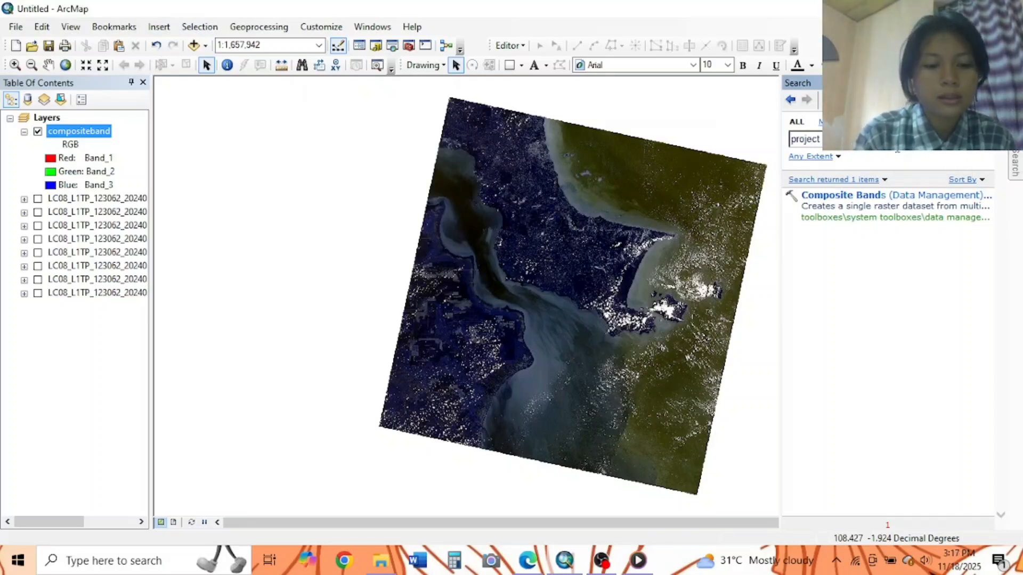
pyautogui.press('Return')
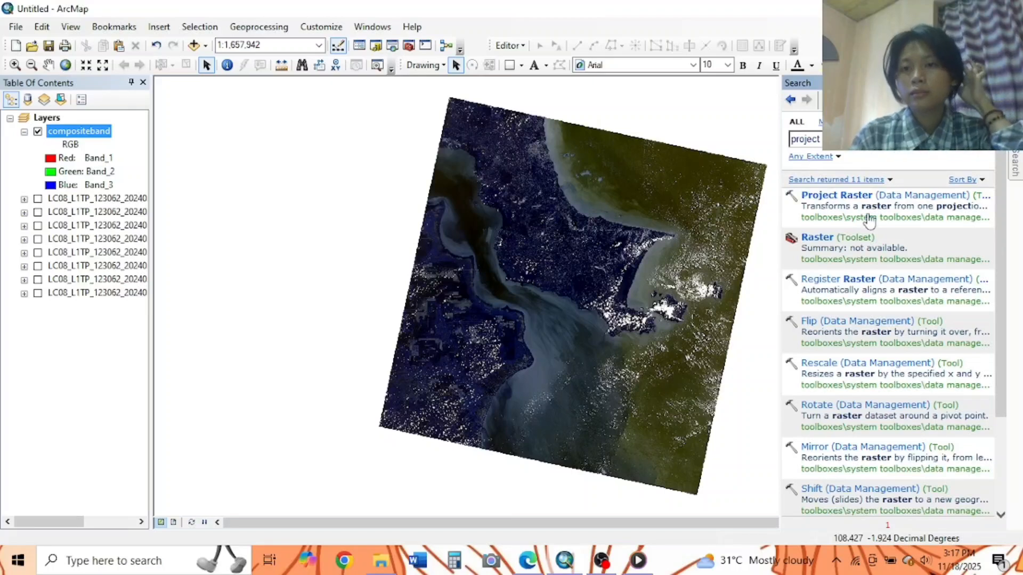
pyautogui.click(877, 197)
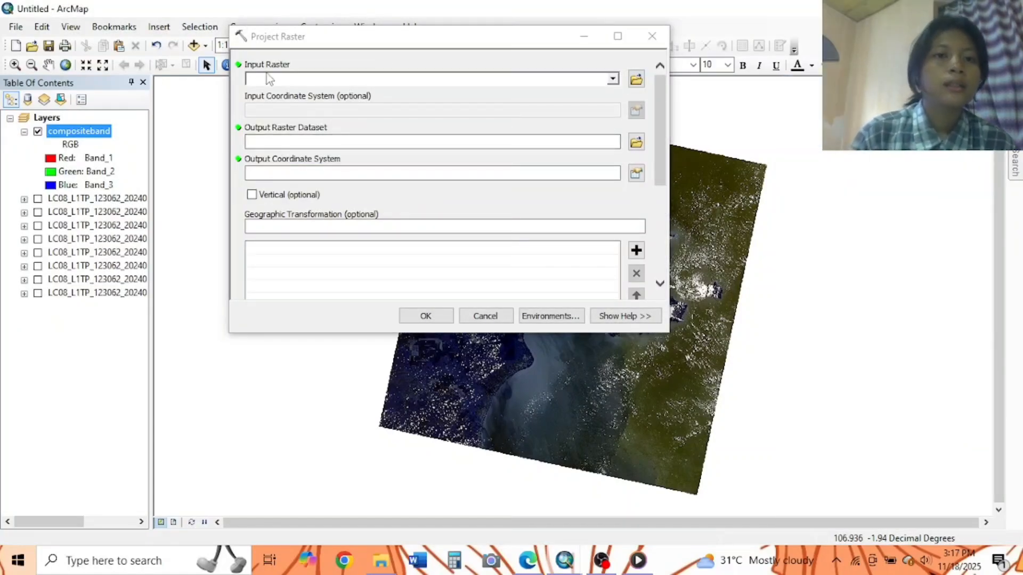
pyautogui.click(612, 79)
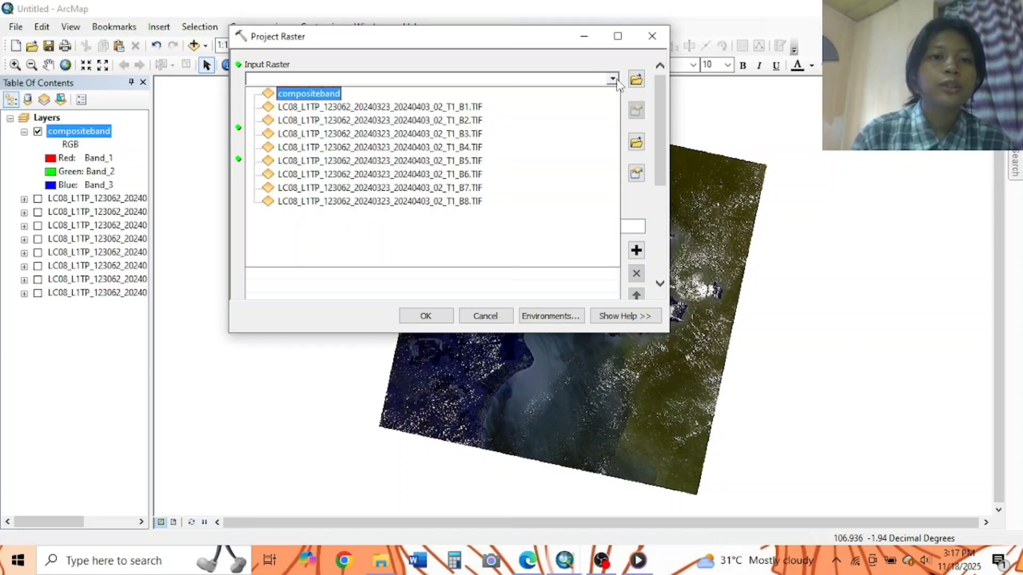
pyautogui.click(323, 94)
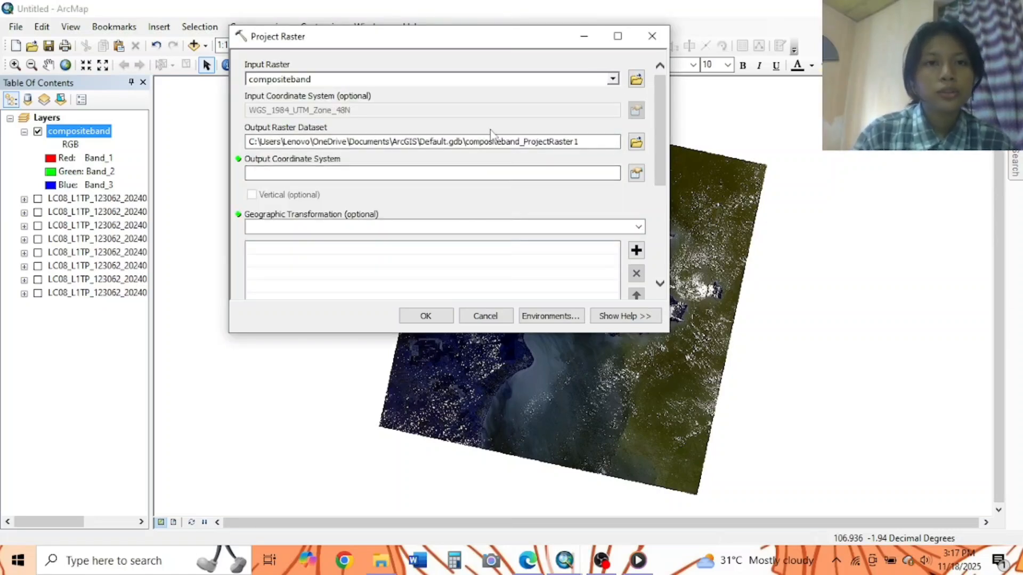
# Step: Set the output raster dataset to projectraster inside Klasifikasicitra.gdb
pyautogui.scroll(-2, 397, 120)
pyautogui.click(314, 125)
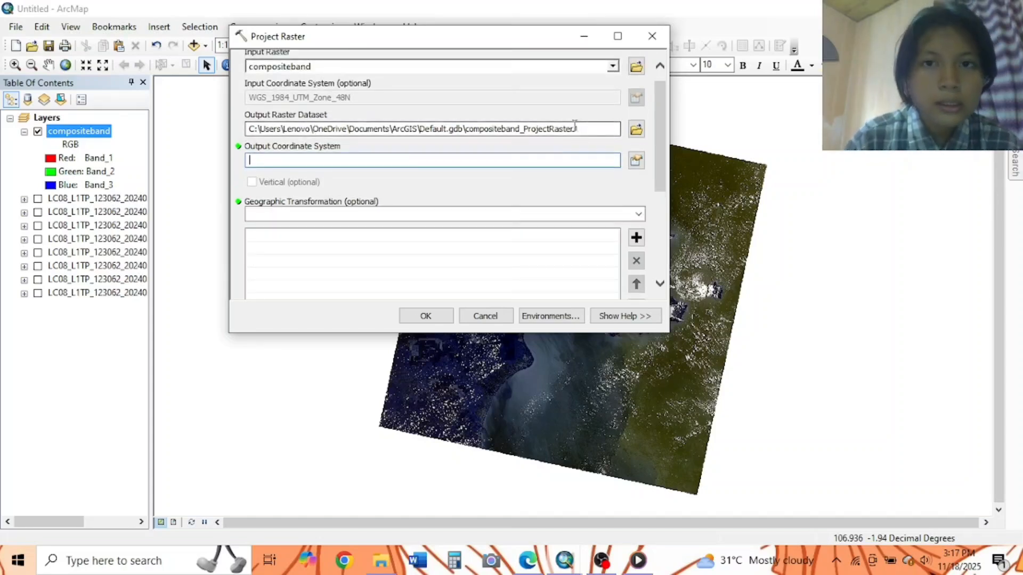
pyautogui.click(636, 130)
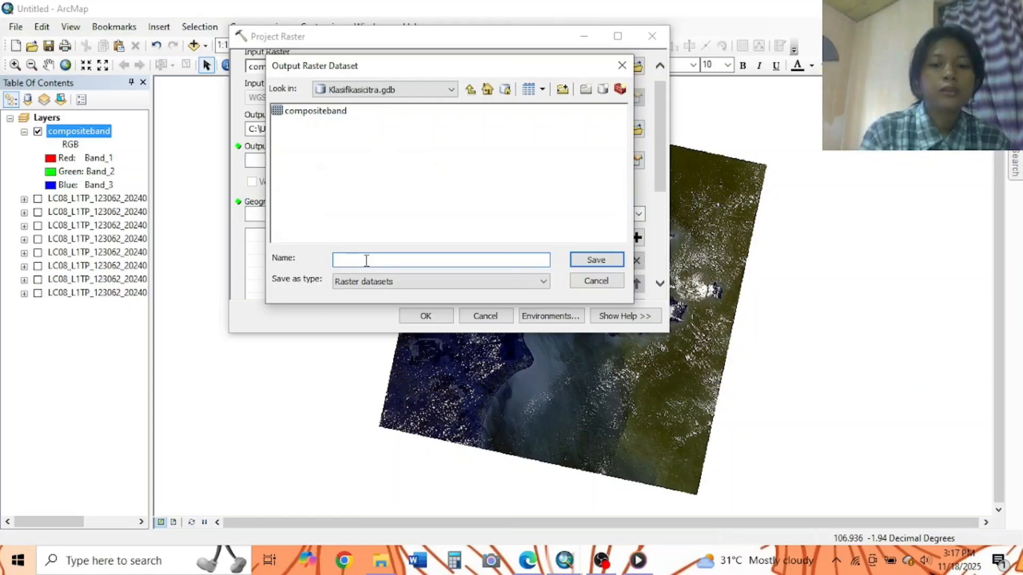
pyautogui.write('projectraster')
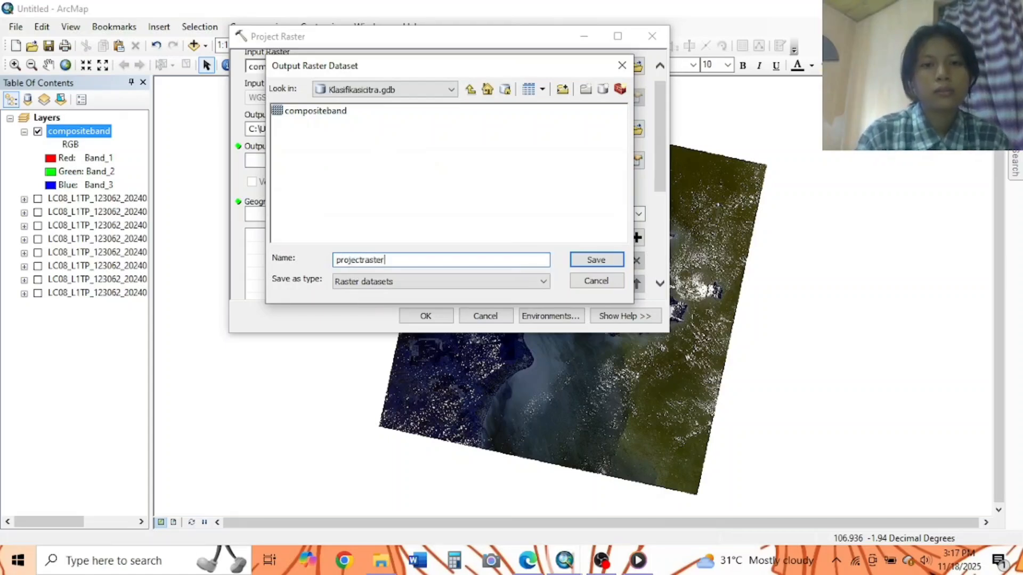
pyautogui.click(591, 261)
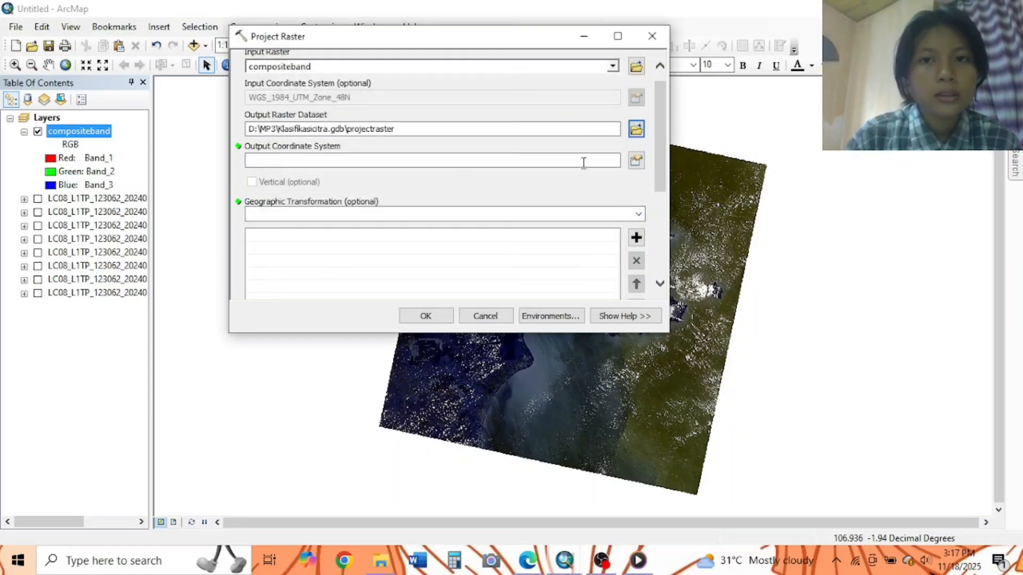
# Step: Set the output coordinate system to the geographic World system WGS 1984 and run Project Raster
pyautogui.click(636, 161)
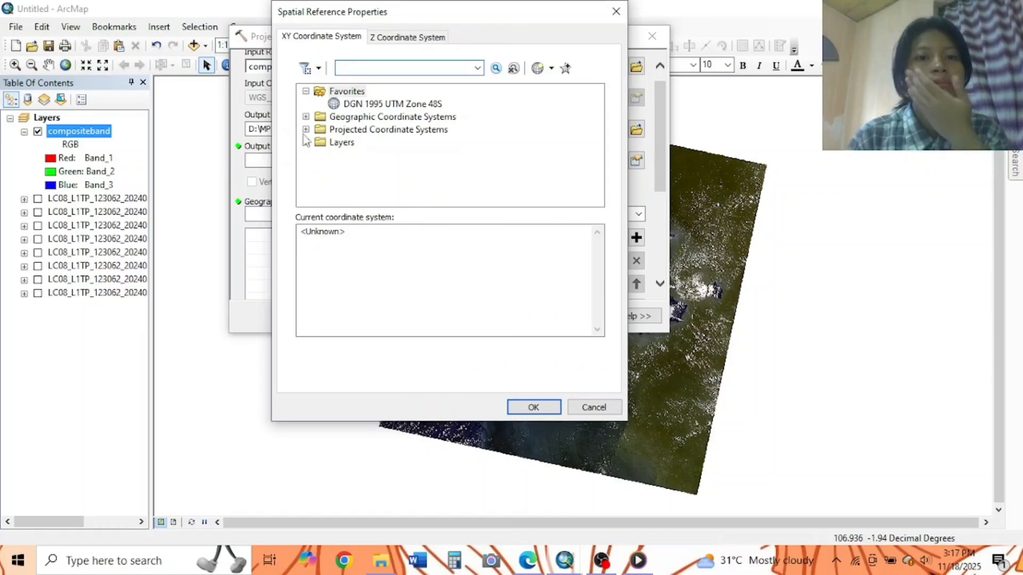
pyautogui.click(306, 117)
pyautogui.scroll(-4, 418, 160)
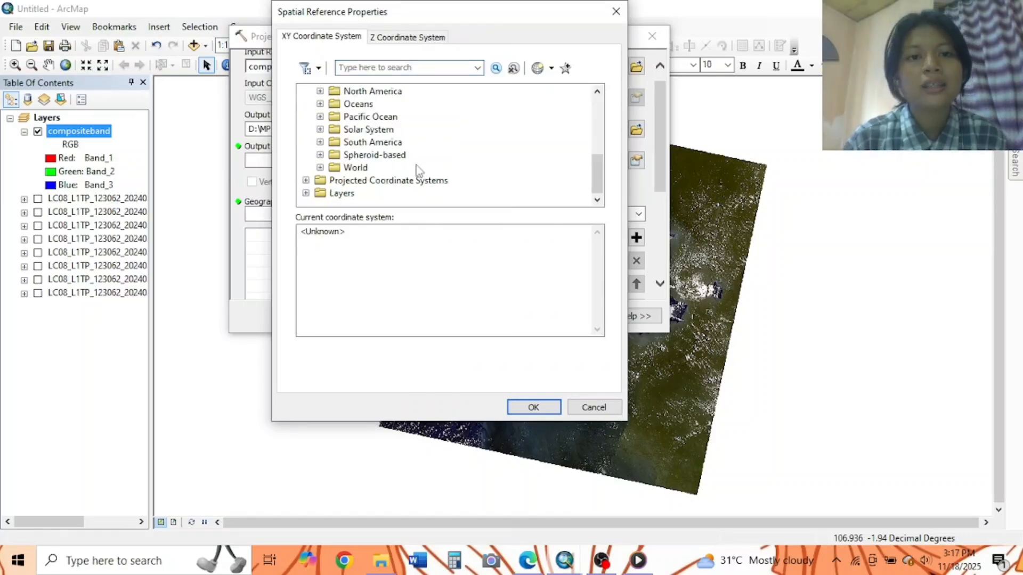
pyautogui.click(319, 167)
pyautogui.scroll(-5, 386, 167)
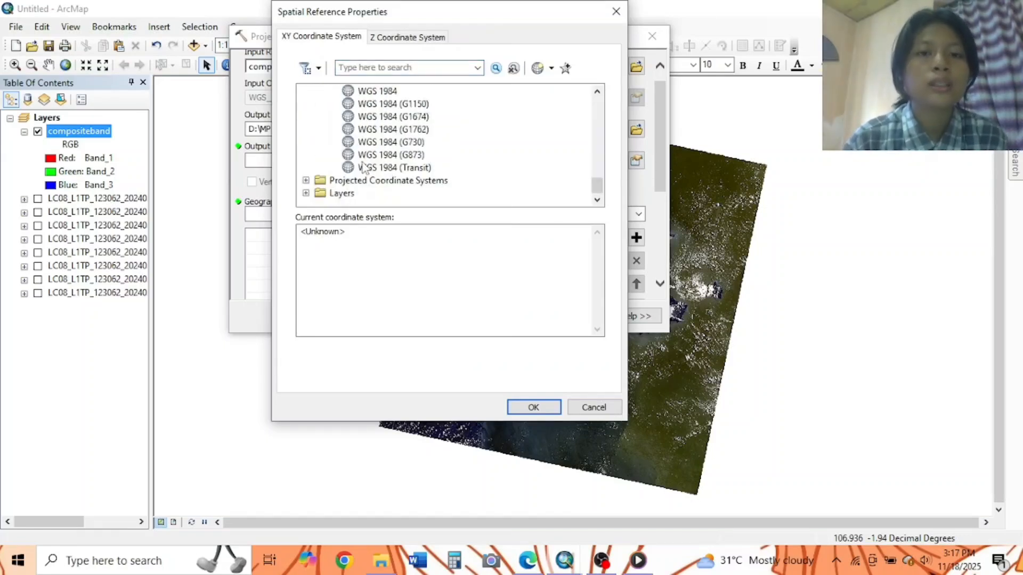
pyautogui.scroll(3, 390, 157)
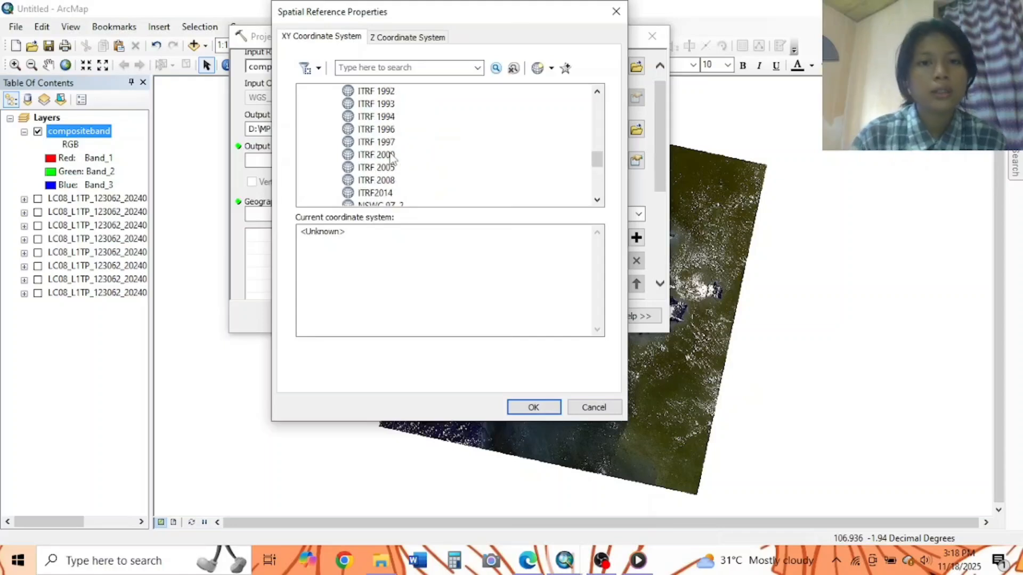
pyautogui.scroll(-3, 417, 155)
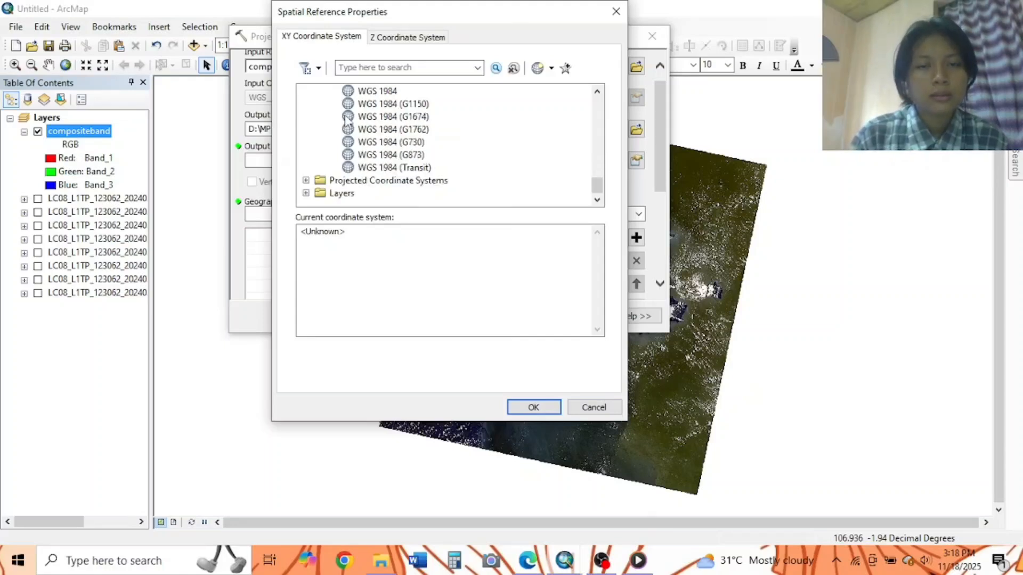
pyautogui.click(377, 91)
pyautogui.click(533, 407)
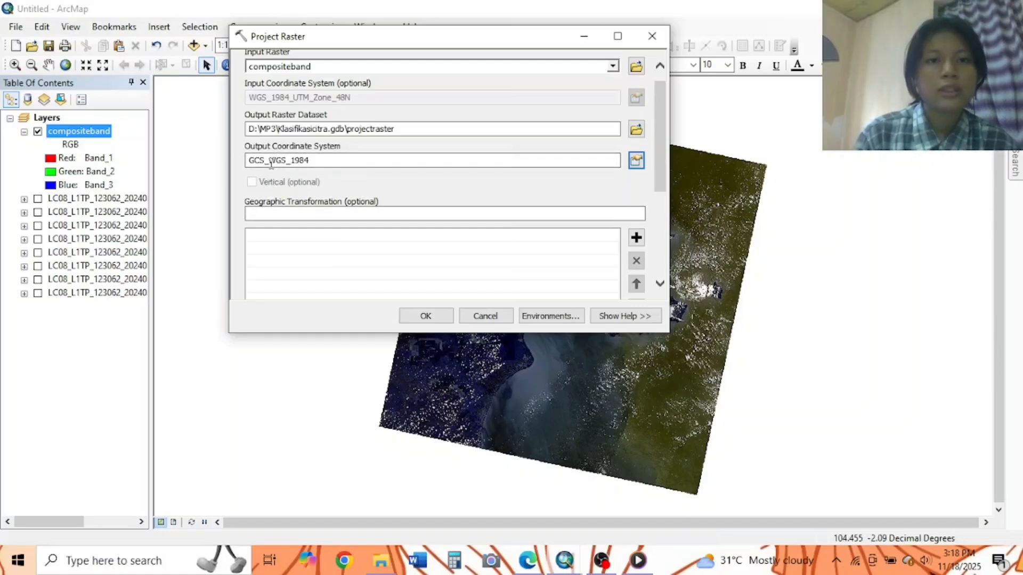
pyautogui.scroll(-5, 424, 151)
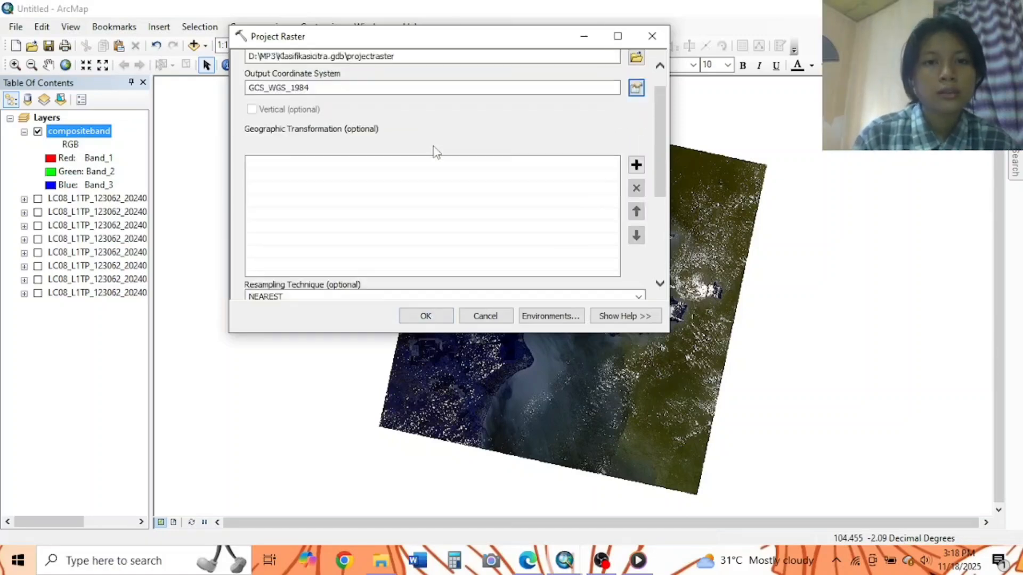
pyautogui.click(426, 317)
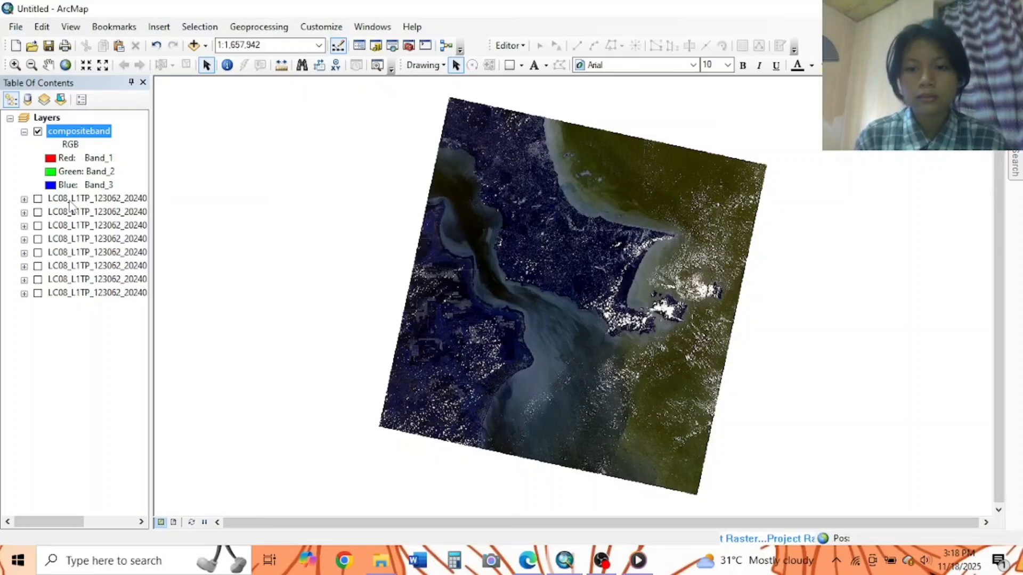
pyautogui.moveTo(597, 560)
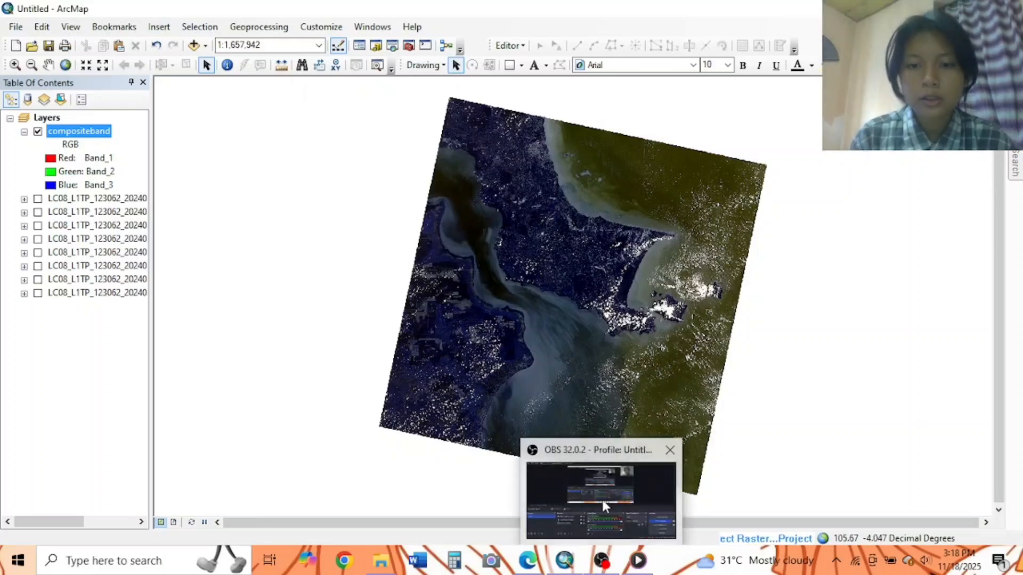
pyautogui.click(602, 498)
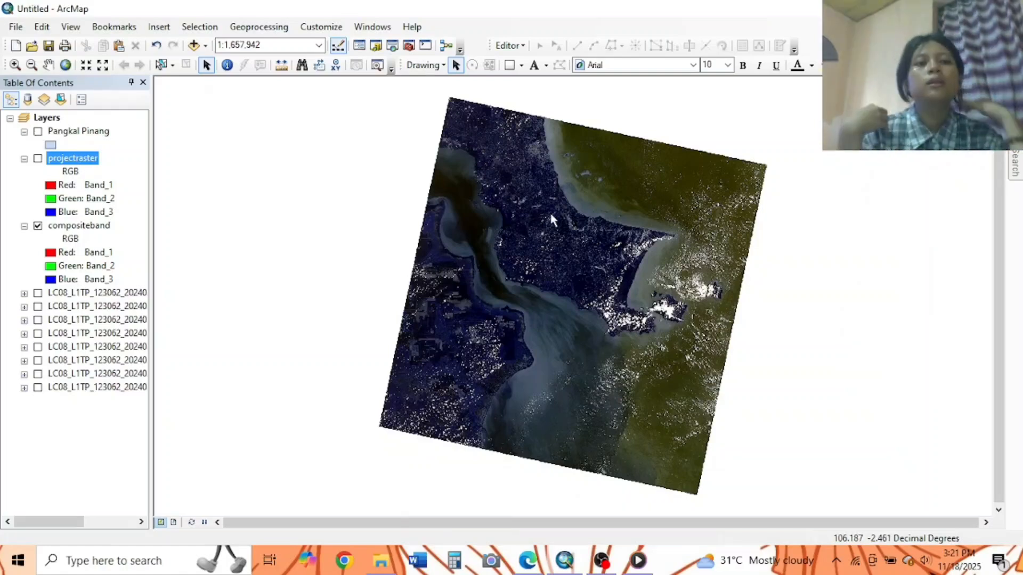
# Step: Show the projectraster and Pangkal Pinang layers, hide compositeband, and zoom to the Pangkal Pinang layer
pyautogui.click(38, 159)
pyautogui.click(38, 227)
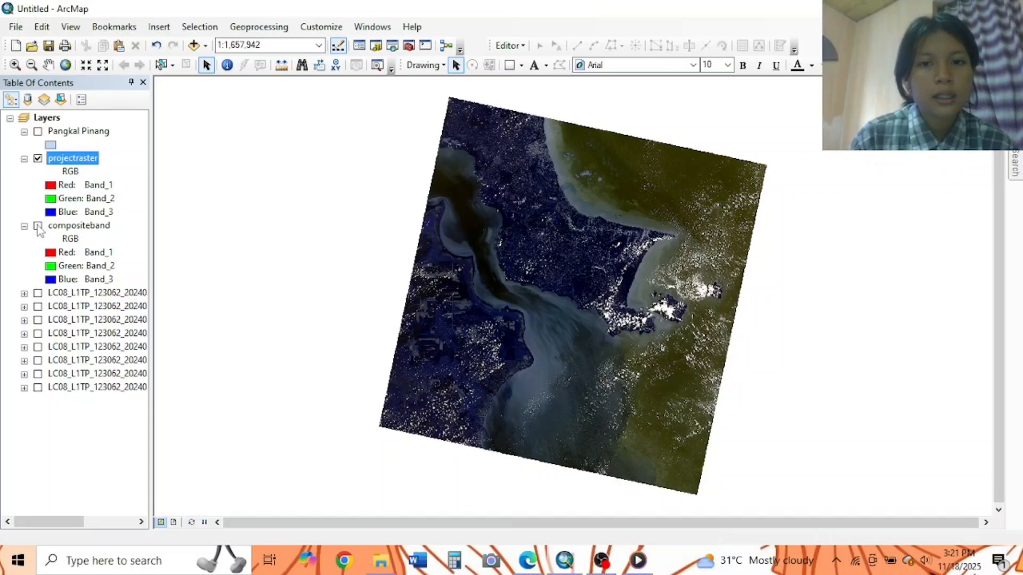
pyautogui.click(38, 132)
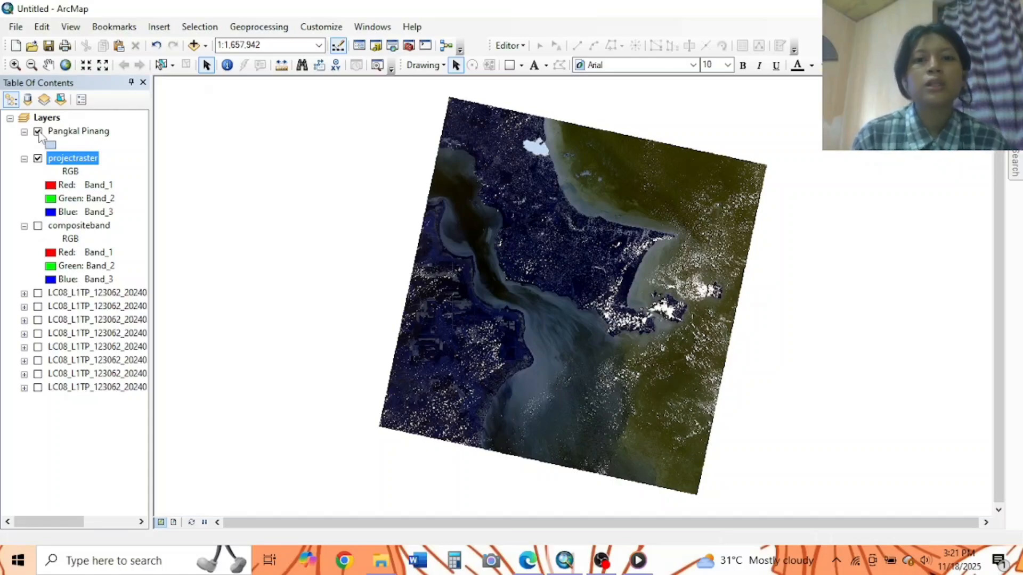
pyautogui.rightClick(105, 132)
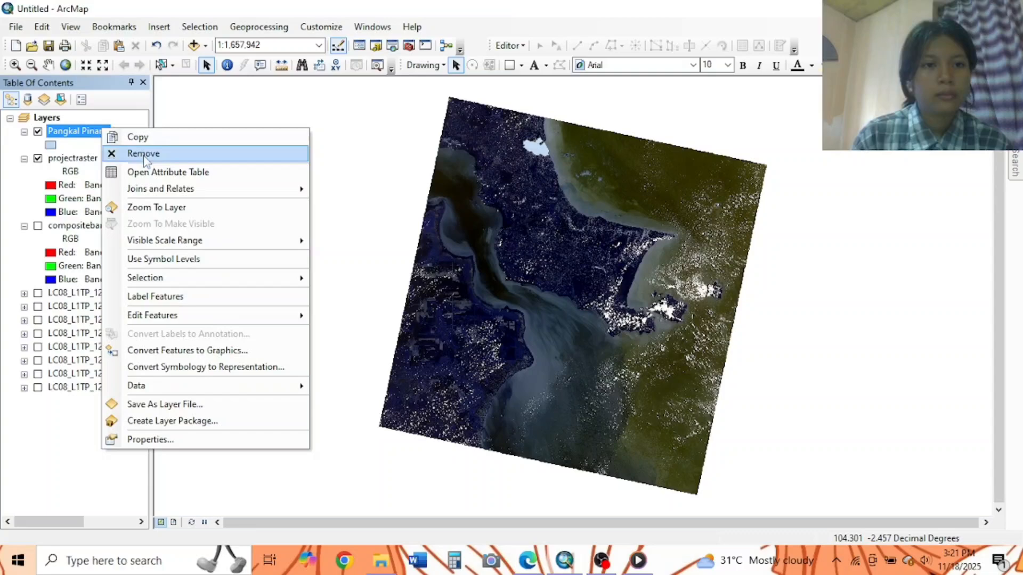
pyautogui.click(143, 207)
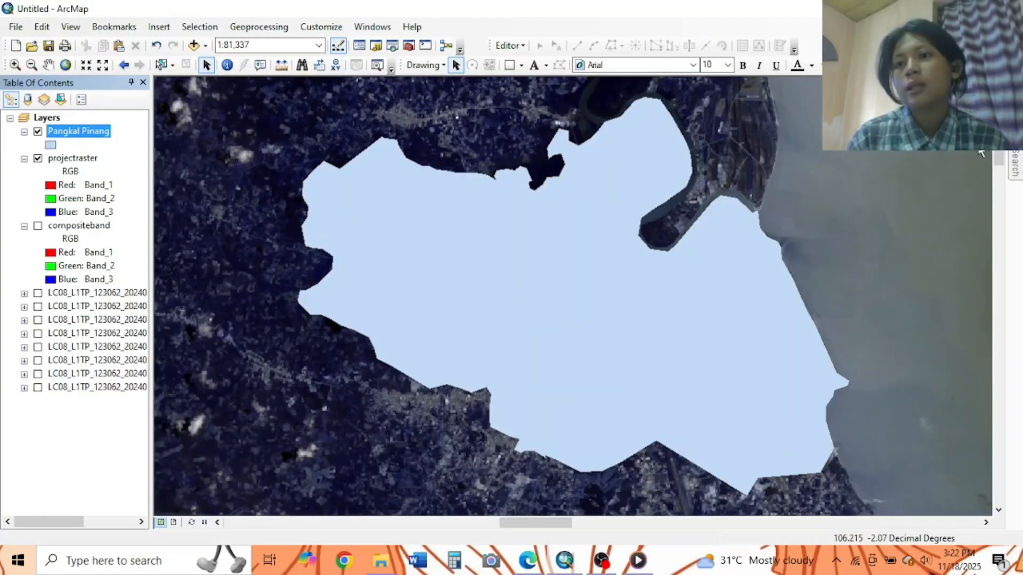
# Step: Search the tools for clip and open the Clip (Data Management) tool
pyautogui.click(1015, 165)
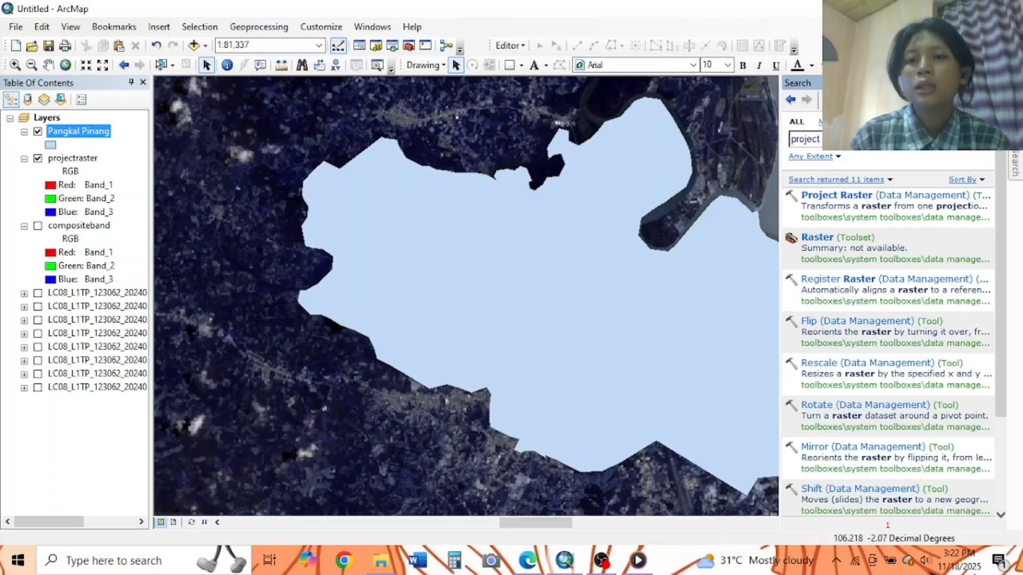
pyautogui.hotkey('ctrl', 'a')
pyautogui.press('BackSpace')
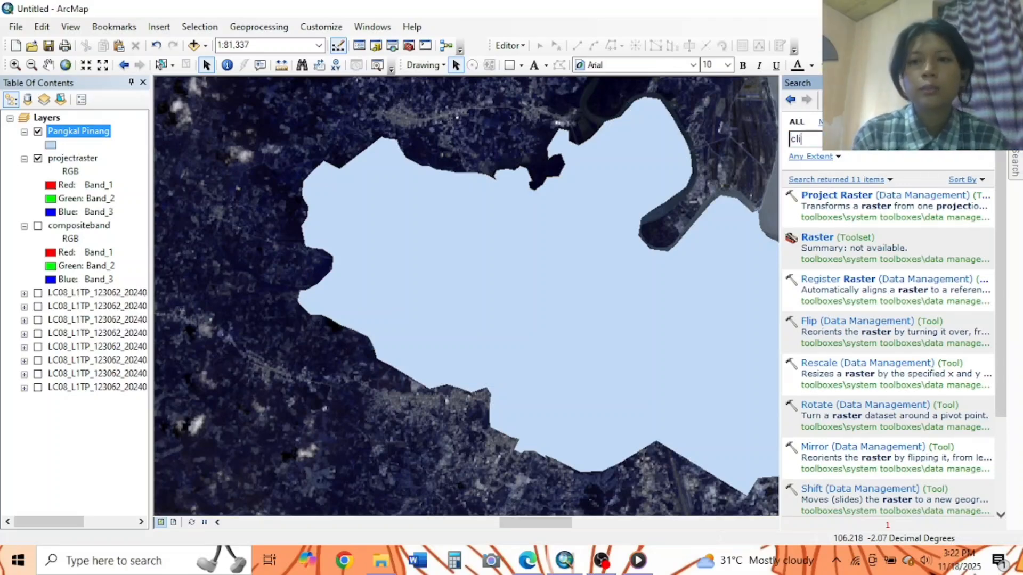
pyautogui.press('Return')
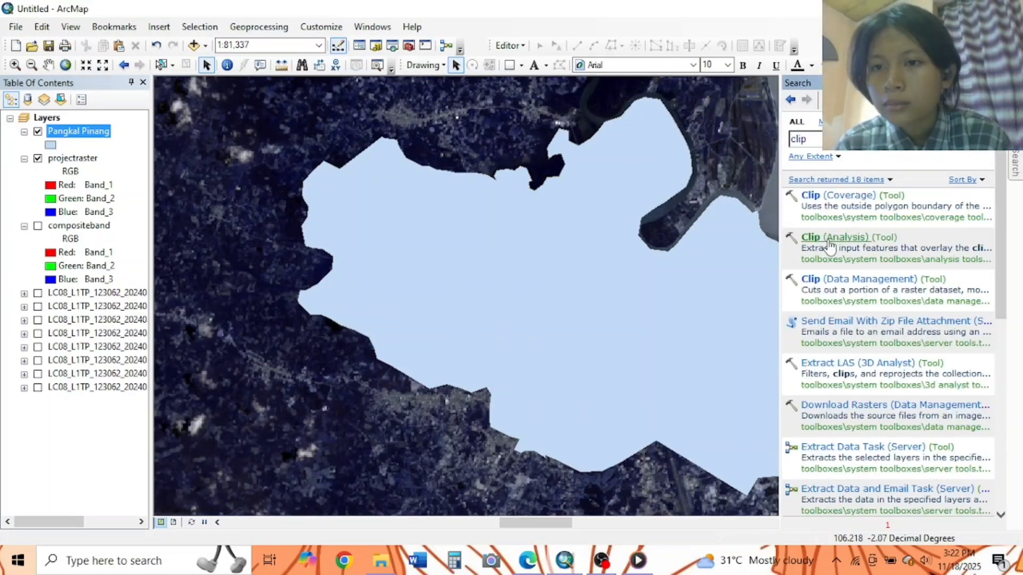
pyautogui.click(847, 280)
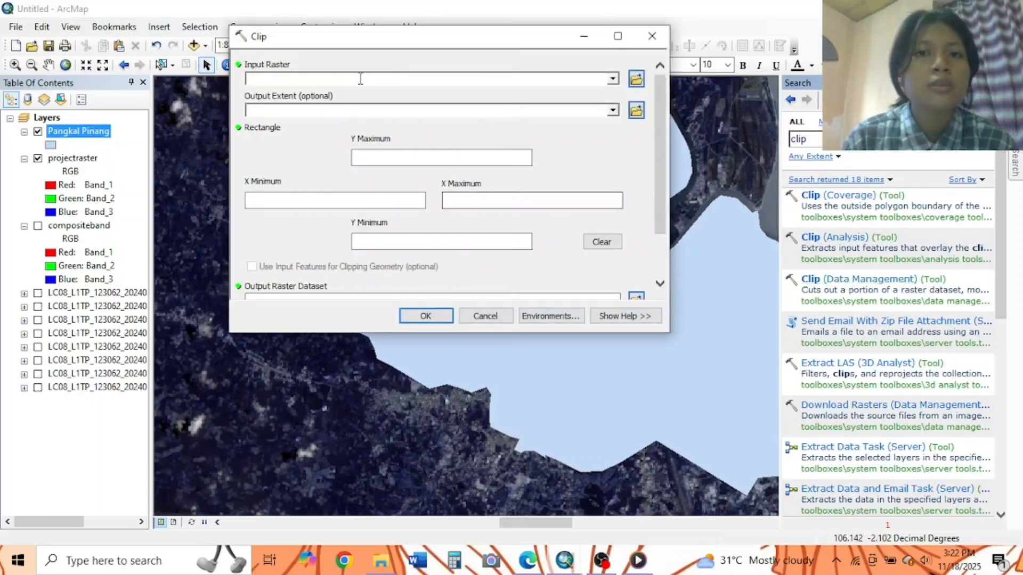
# Step: Set Clip to use projectraster as input and Pangkal Pinang as output extent, with the input features as clipping geometry
pyautogui.click(614, 80)
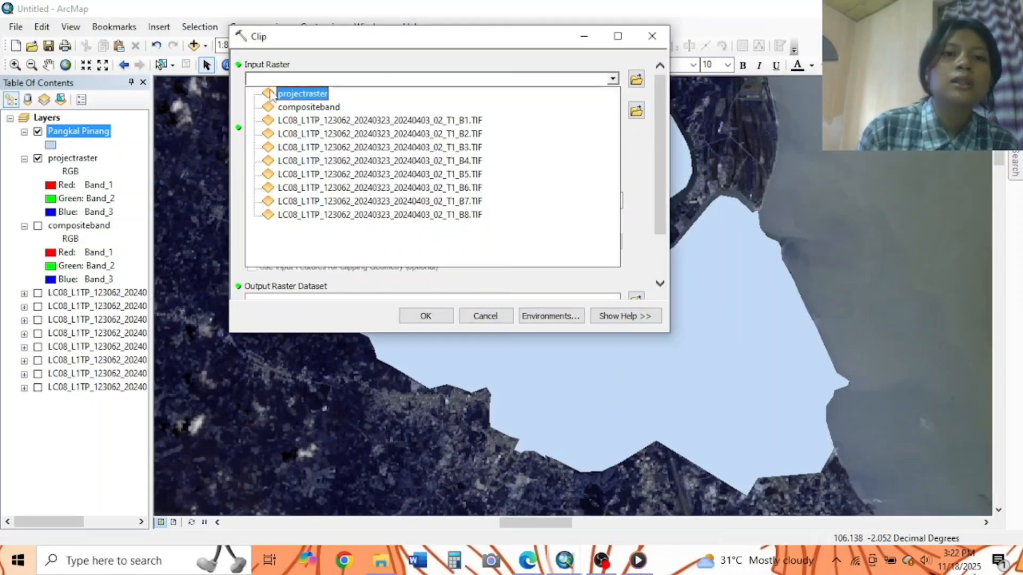
pyautogui.click(290, 93)
pyautogui.click(613, 111)
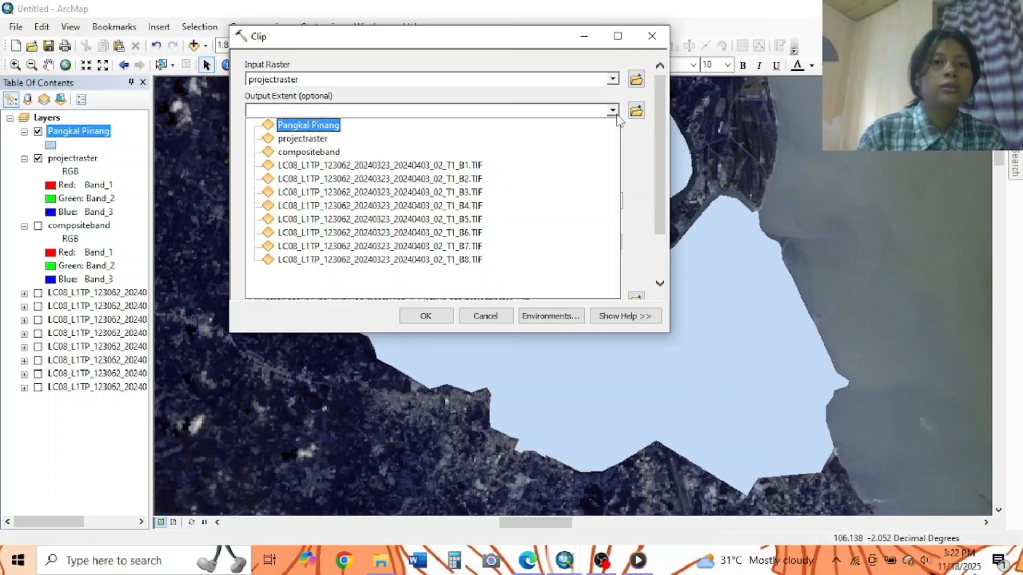
pyautogui.click(305, 128)
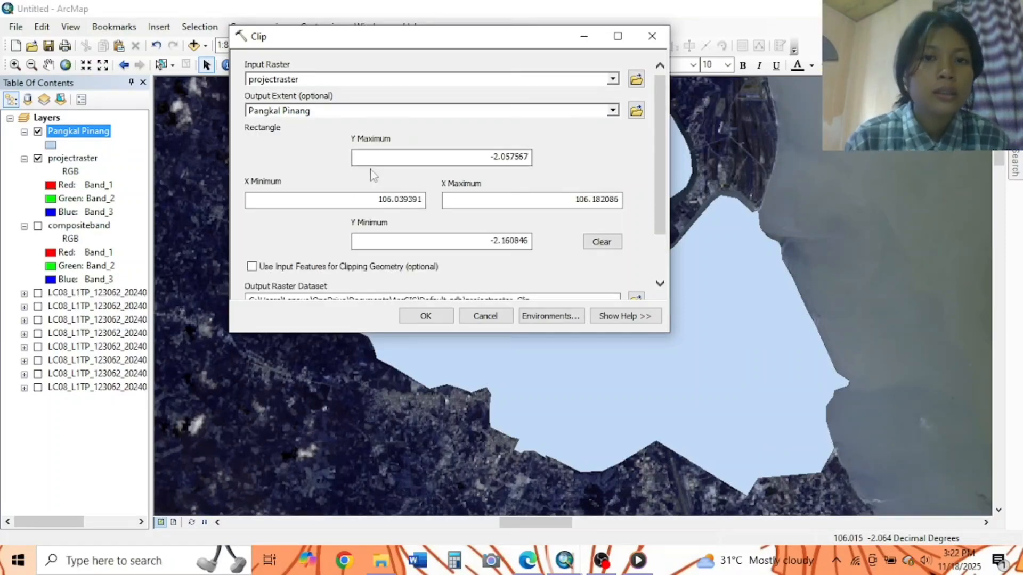
pyautogui.scroll(-2, 256, 208)
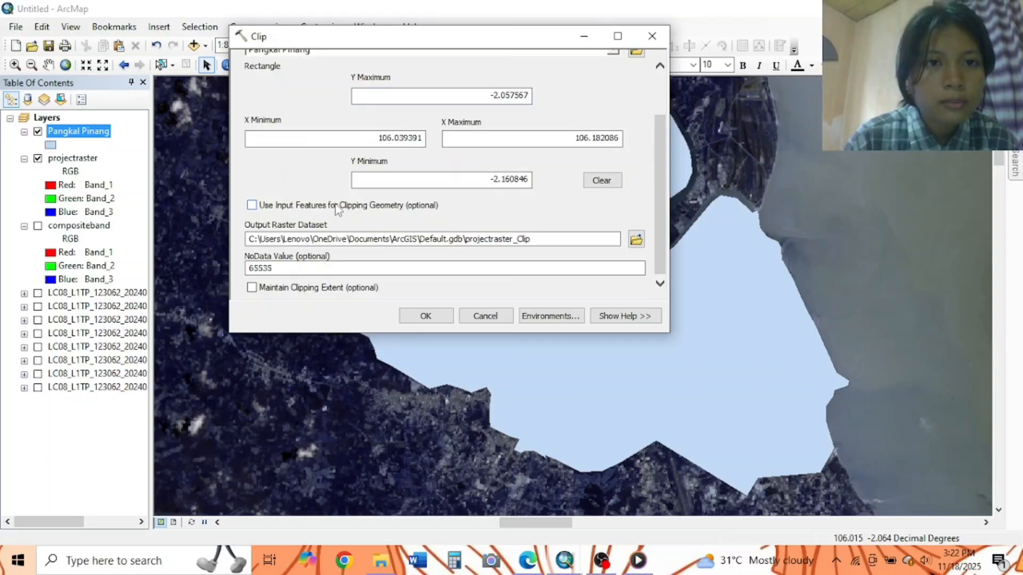
pyautogui.scroll(2, 336, 210)
pyautogui.scroll(-2, 336, 209)
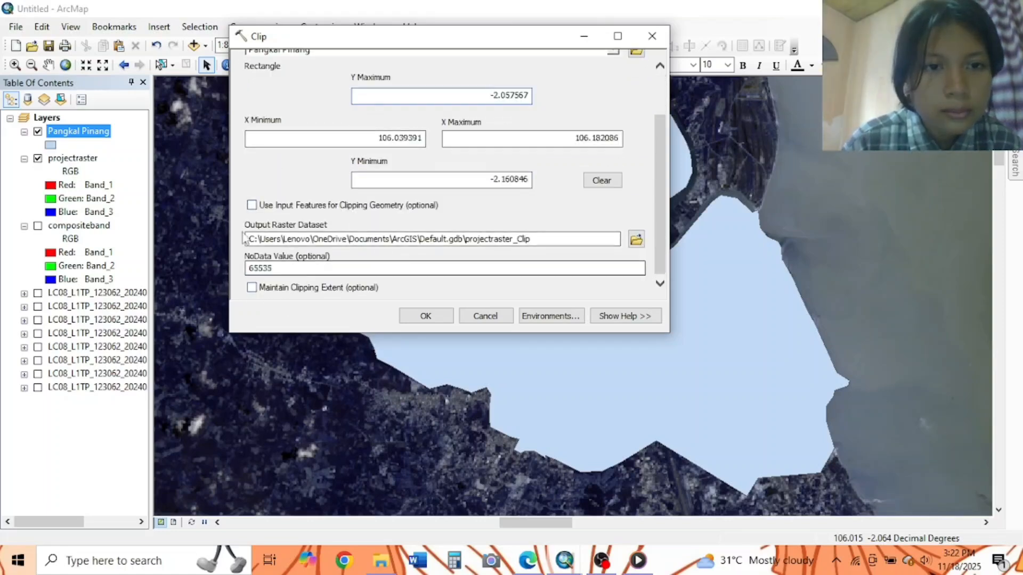
pyautogui.click(251, 206)
pyautogui.scroll(2, 341, 62)
pyautogui.scroll(-2, 272, 181)
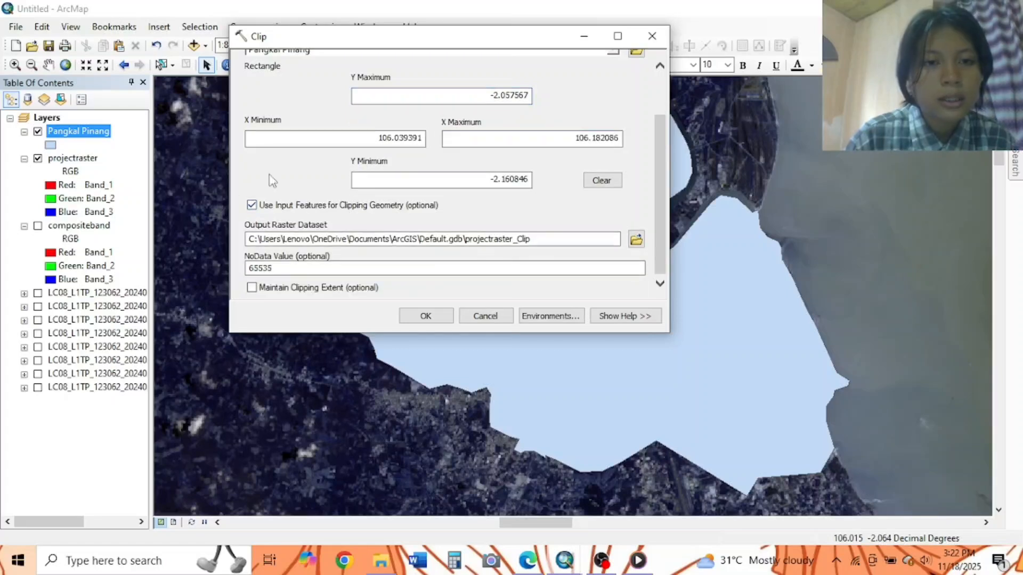
# Step: Set the output raster dataset to clipping inside Klasifikasicitra.gdb and run Clip
pyautogui.click(637, 240)
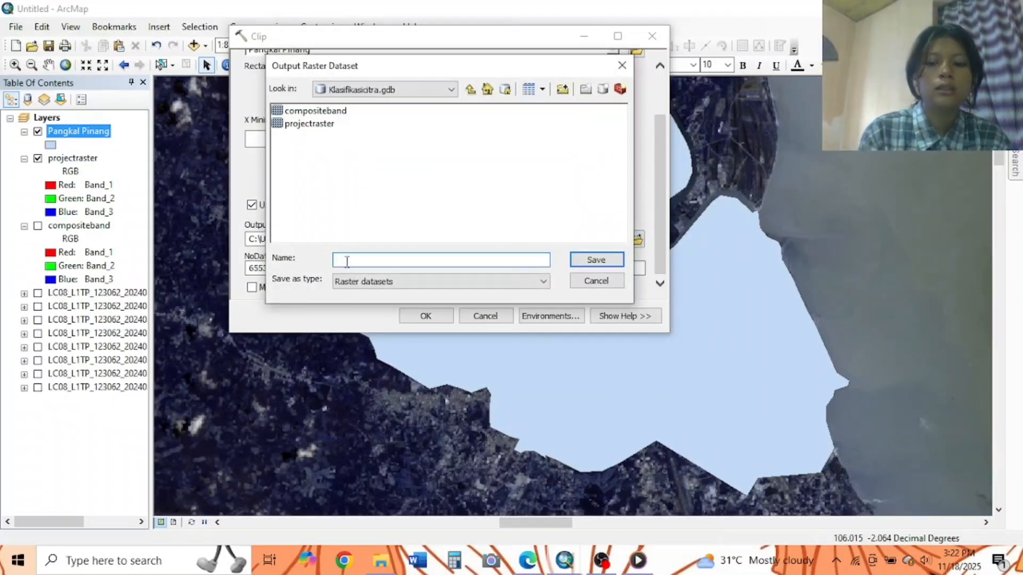
pyautogui.write('clipping')
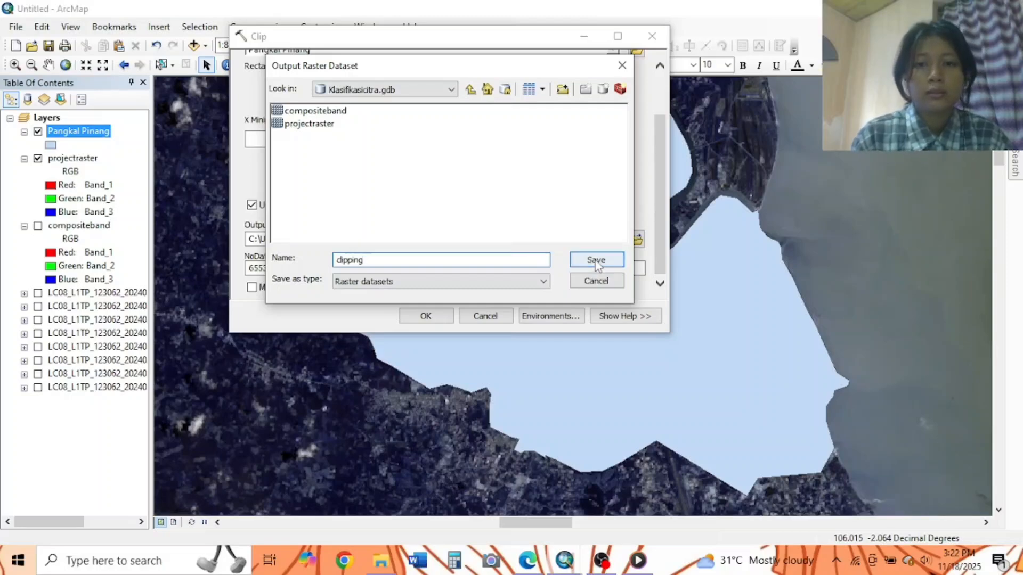
pyautogui.click(596, 260)
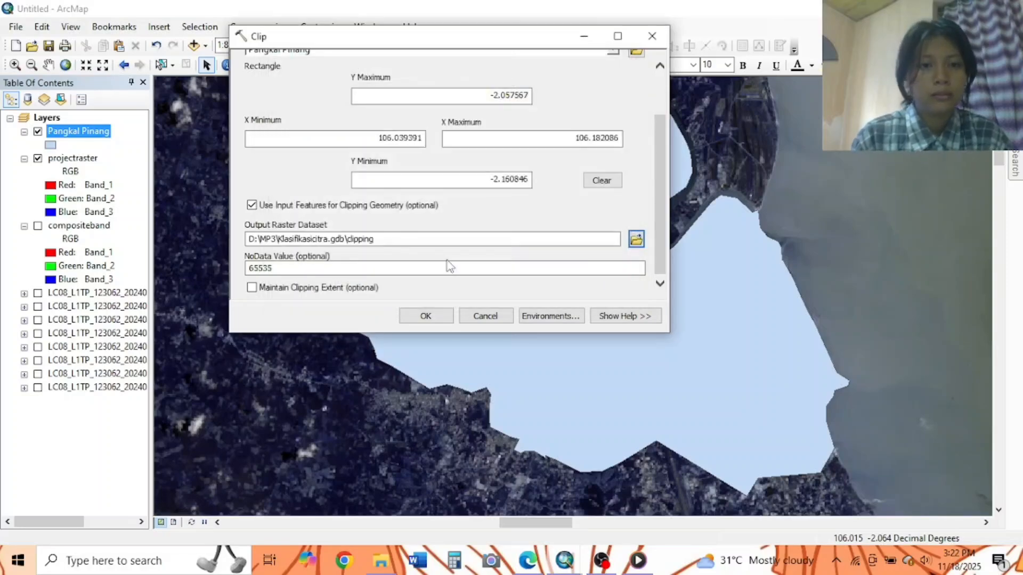
pyautogui.click(443, 320)
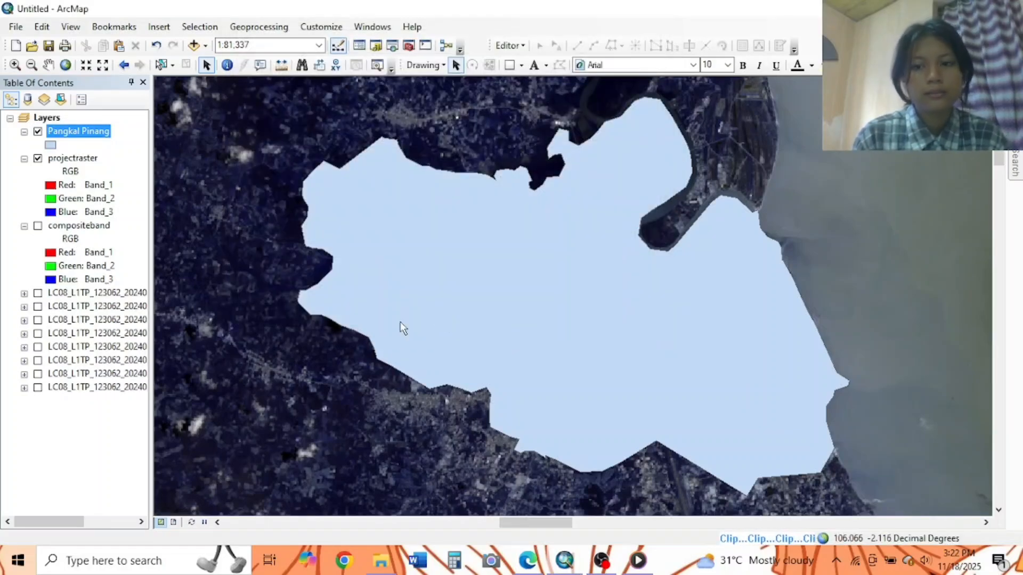
pyautogui.moveTo(604, 560)
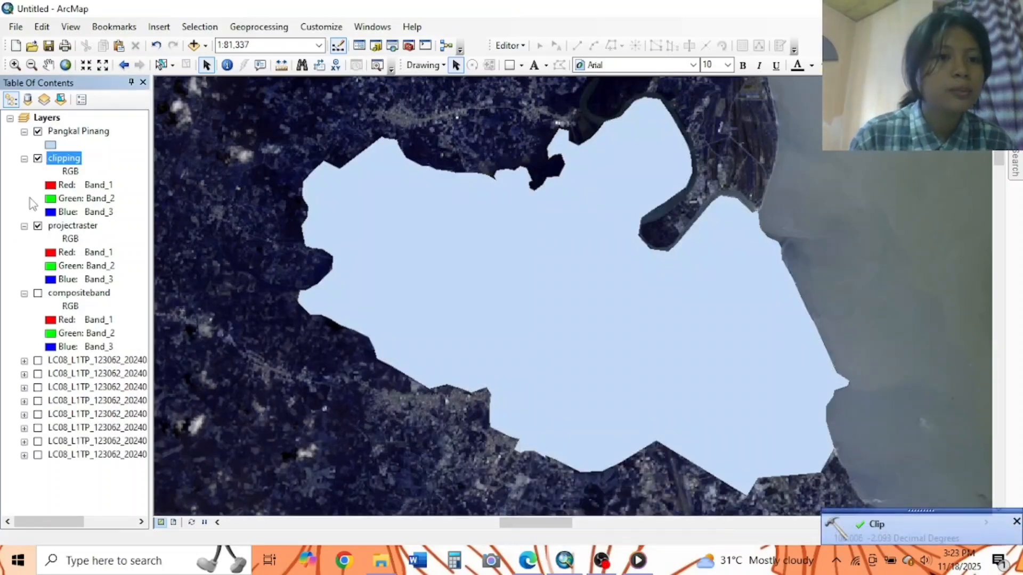
# Step: Hide the projectraster and Pangkal Pinang layers so only the clipping layer is shown
pyautogui.click(38, 226)
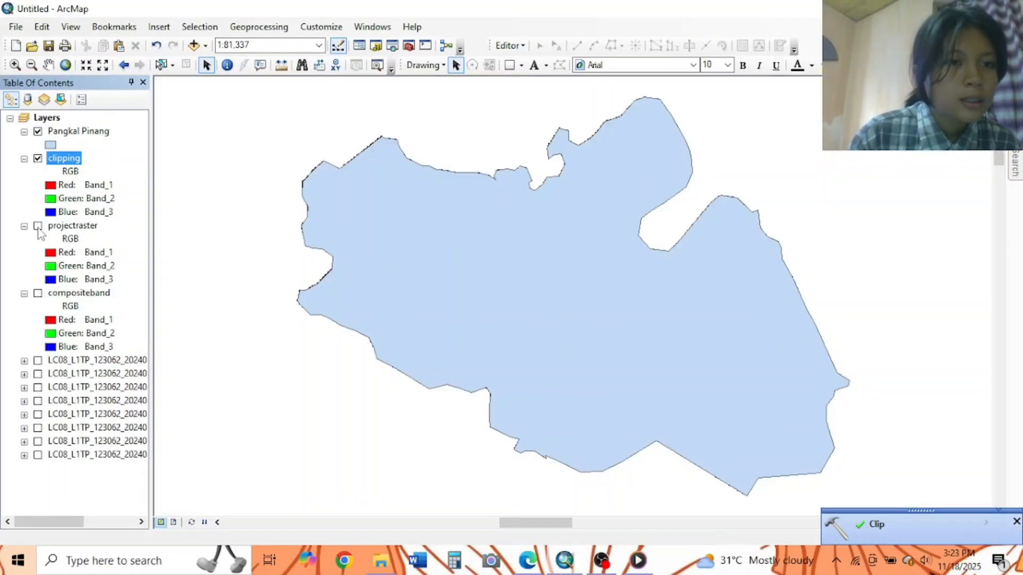
pyautogui.click(38, 132)
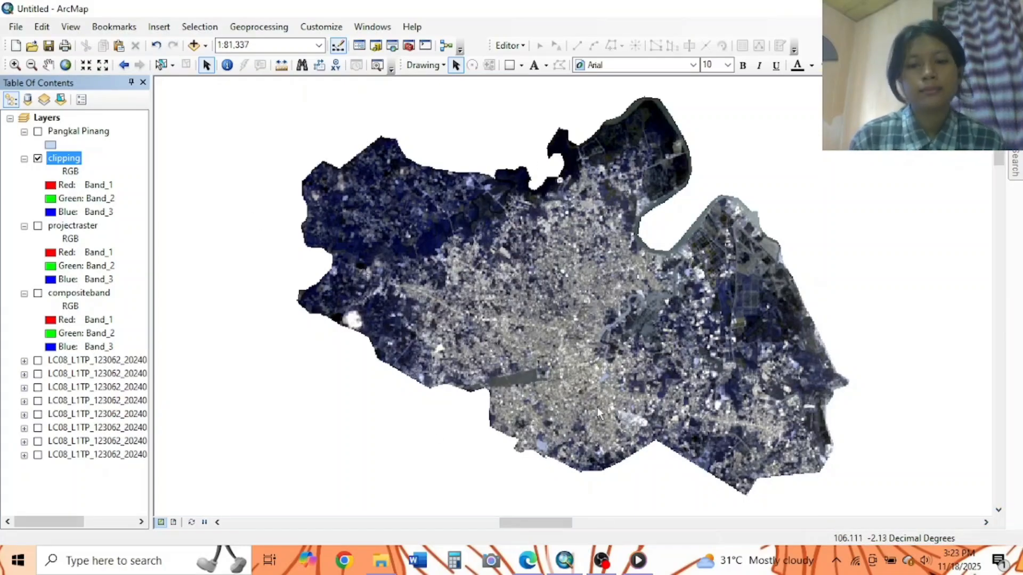
pyautogui.moveTo(605, 569)
pyautogui.click(637, 522)
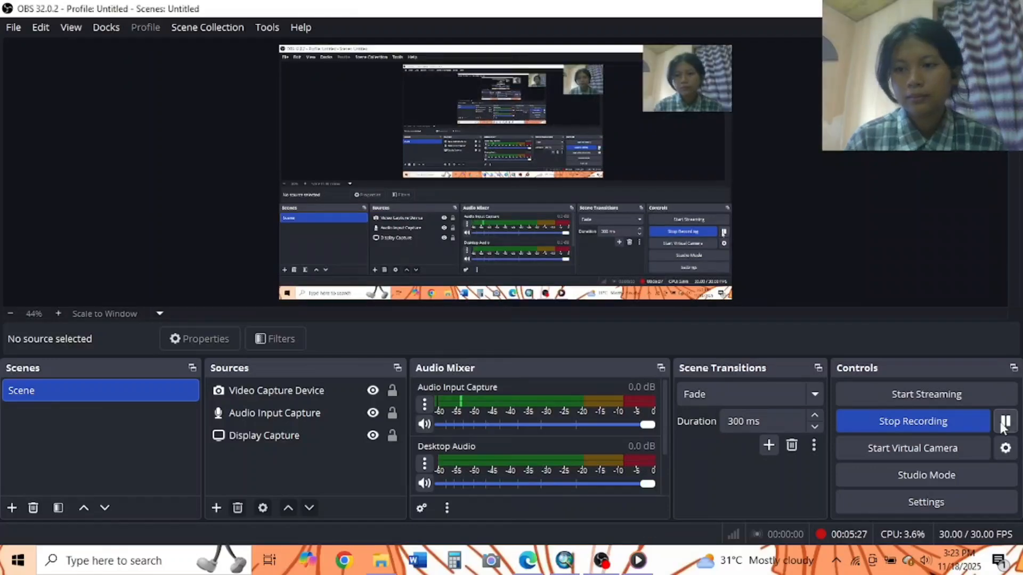
pyautogui.click(936, 9)
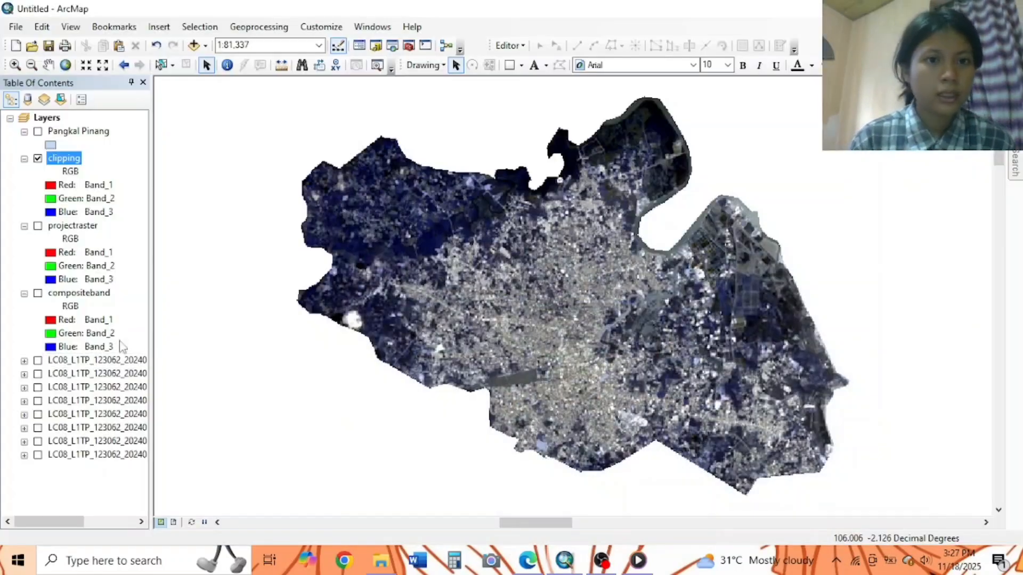
# Step: Set the clipping layer's RGB composite to Band_4 for red, Band_4 for green and Band_2 for blue
pyautogui.click(53, 187)
pyautogui.click(85, 185)
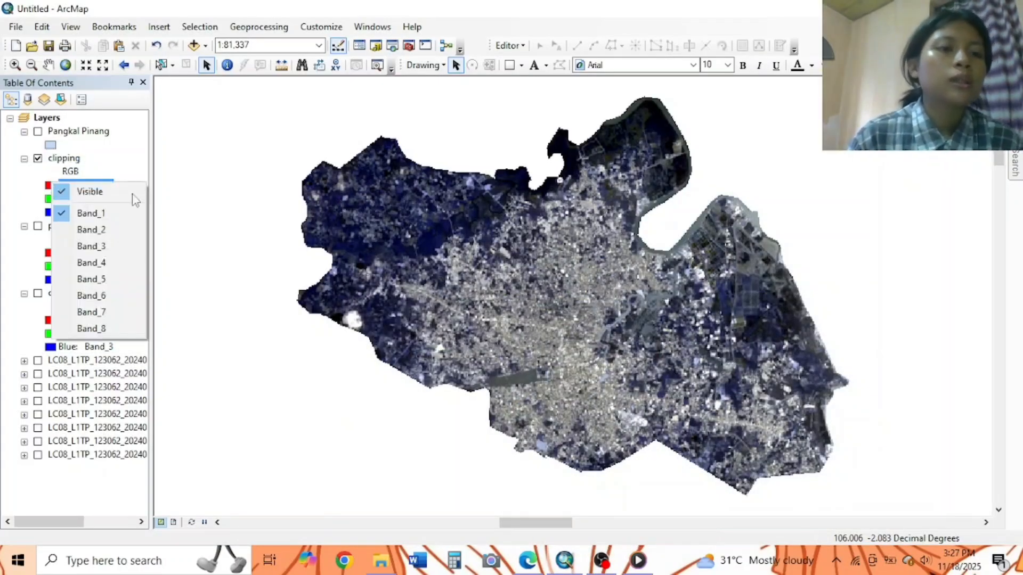
pyautogui.click(87, 263)
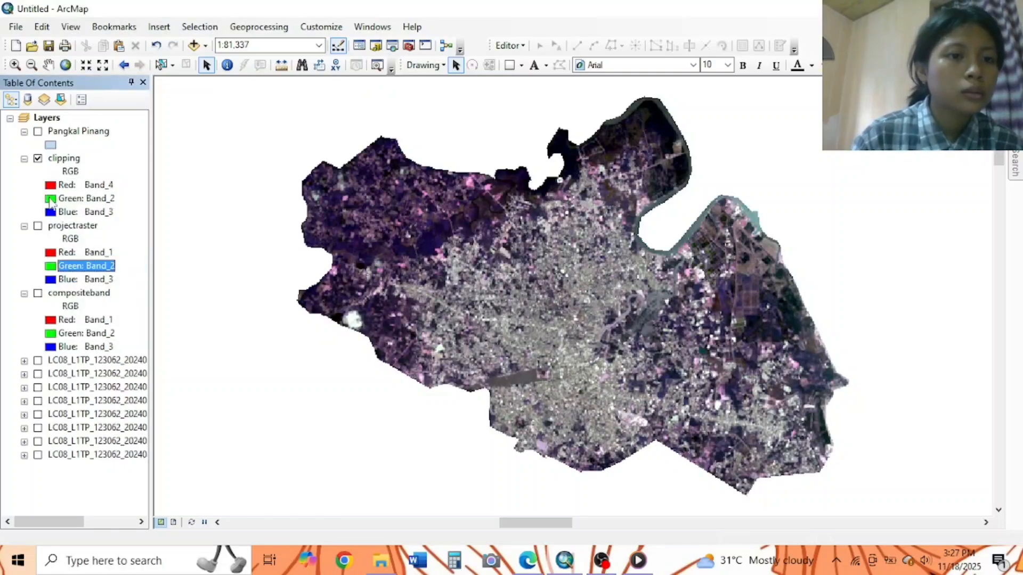
pyautogui.click(82, 199)
pyautogui.click(109, 273)
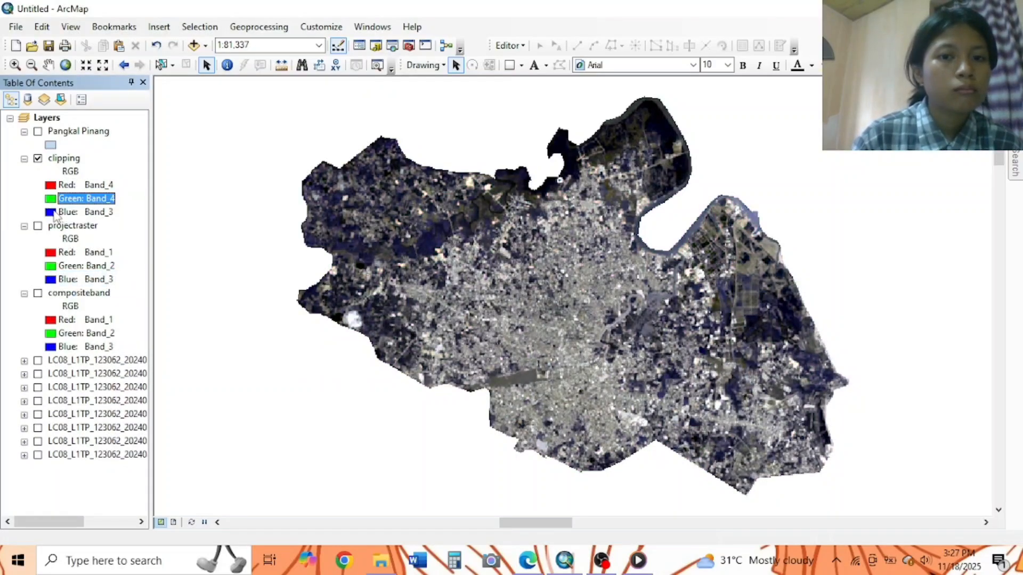
pyautogui.click(85, 211)
pyautogui.click(87, 258)
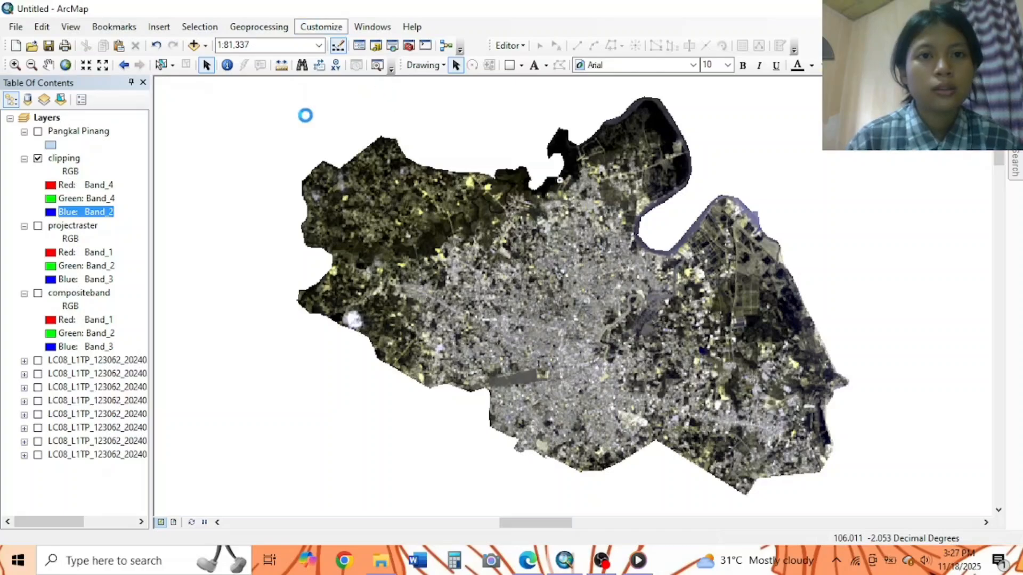
# Step: Display the Image Classification toolbar and dock it beside the Editor toolbar
pyautogui.click(321, 27)
pyautogui.moveTo(362, 47)
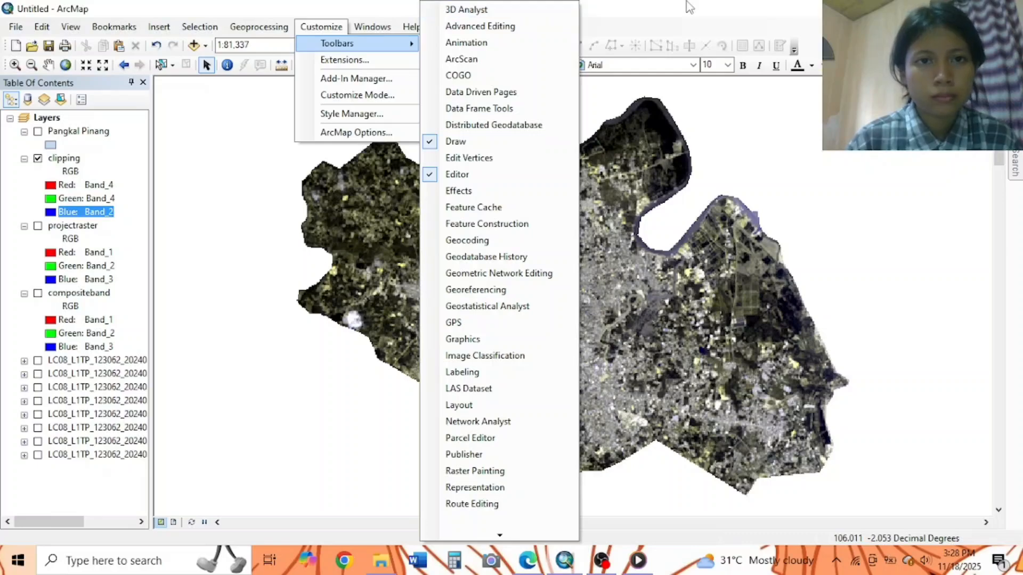
pyautogui.click(659, 19)
pyautogui.click(373, 27)
pyautogui.moveTo(332, 31)
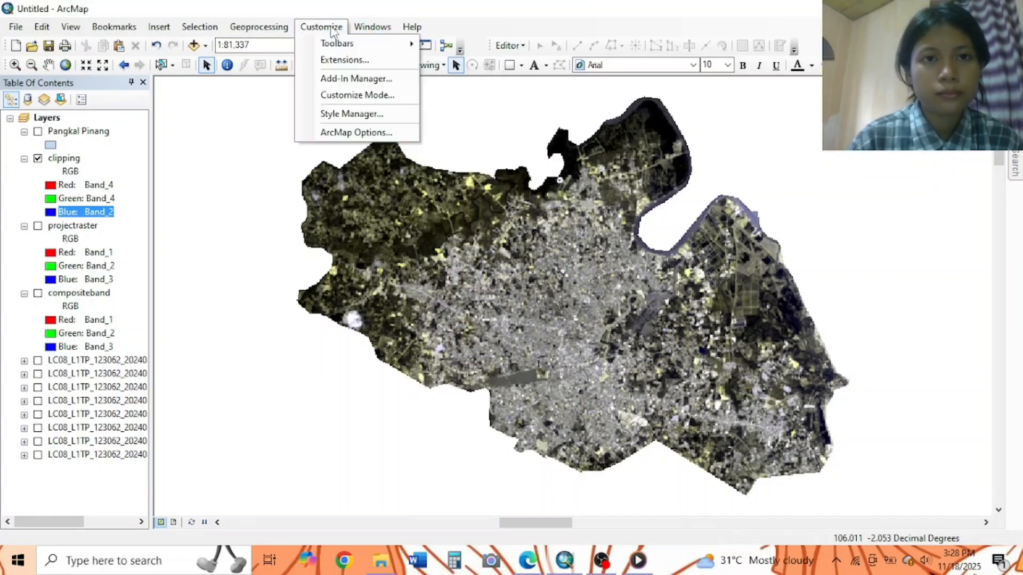
pyautogui.click(482, 354)
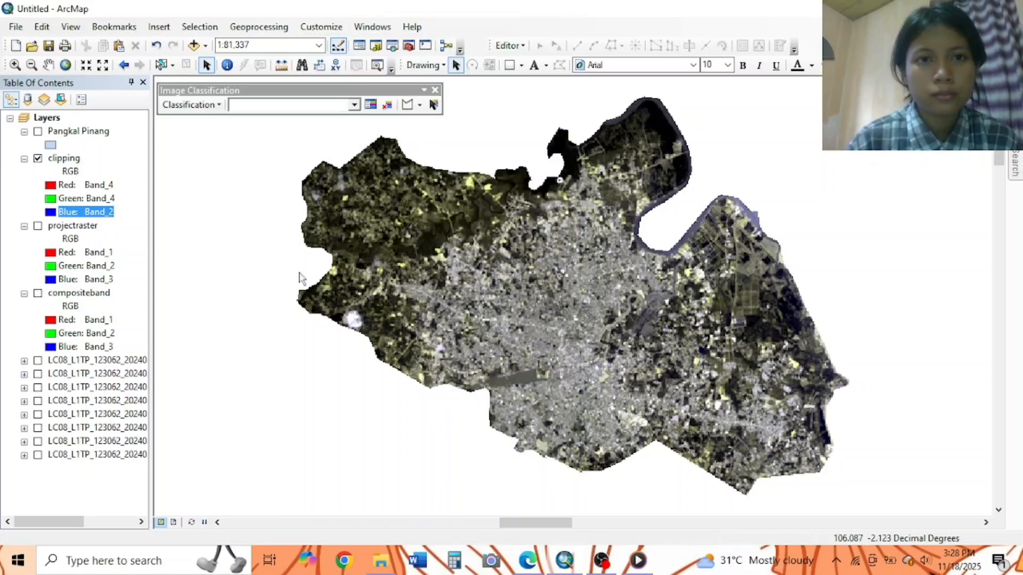
pyautogui.moveTo(246, 90); pyautogui.dragTo(522, 37)
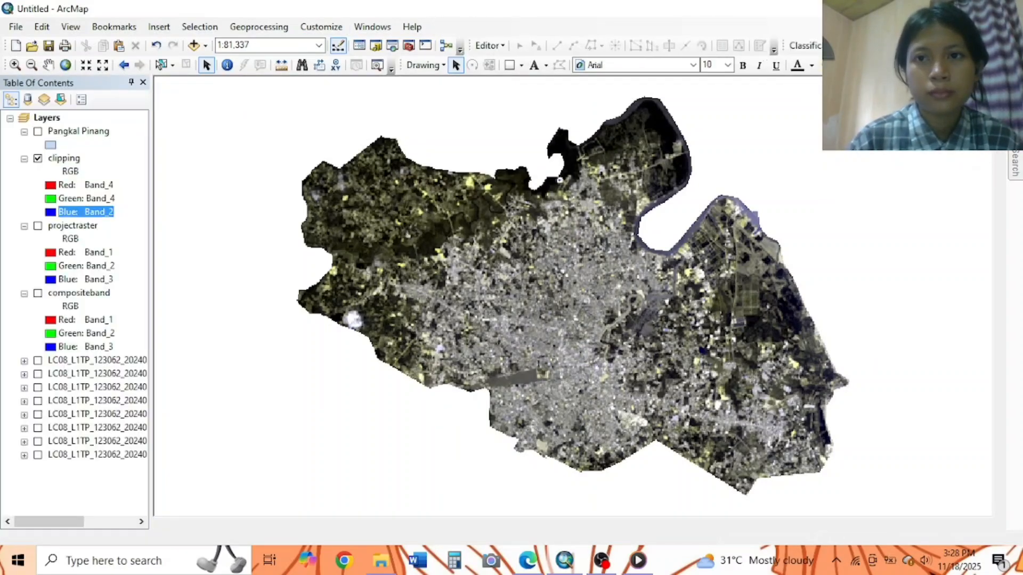
pyautogui.click(805, 45)
pyautogui.click(819, 53)
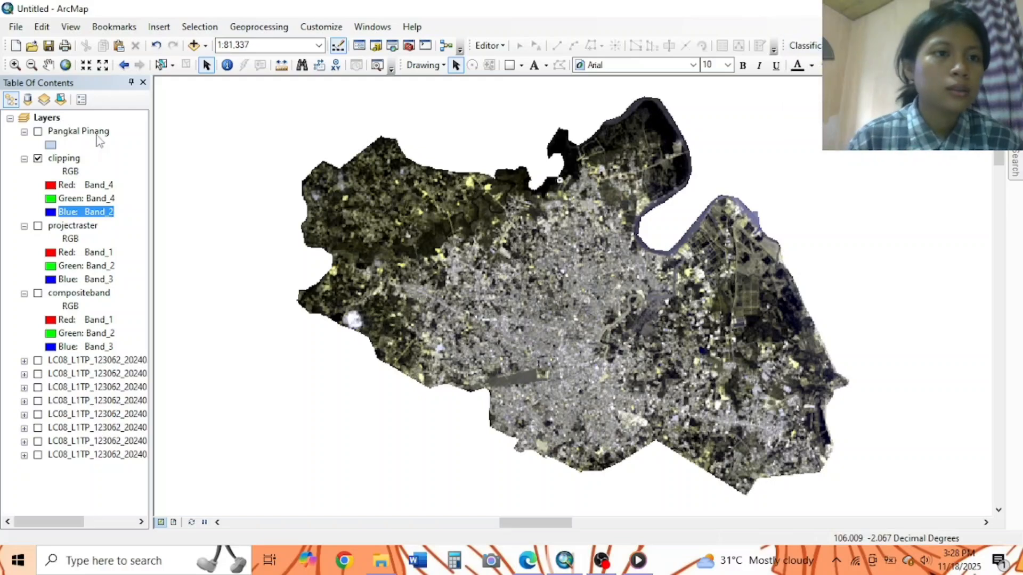
pyautogui.click(64, 158)
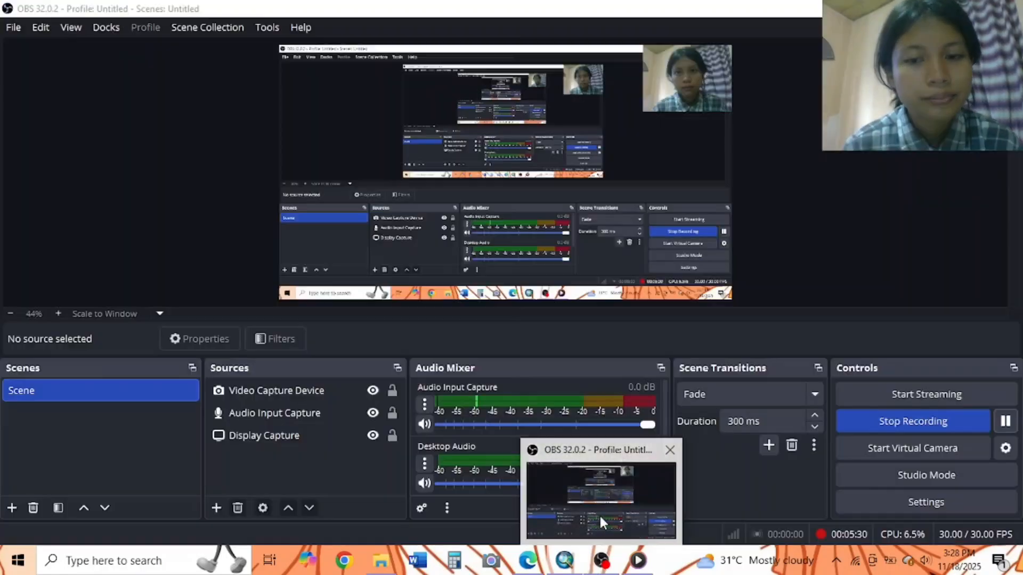
pyautogui.click(599, 514)
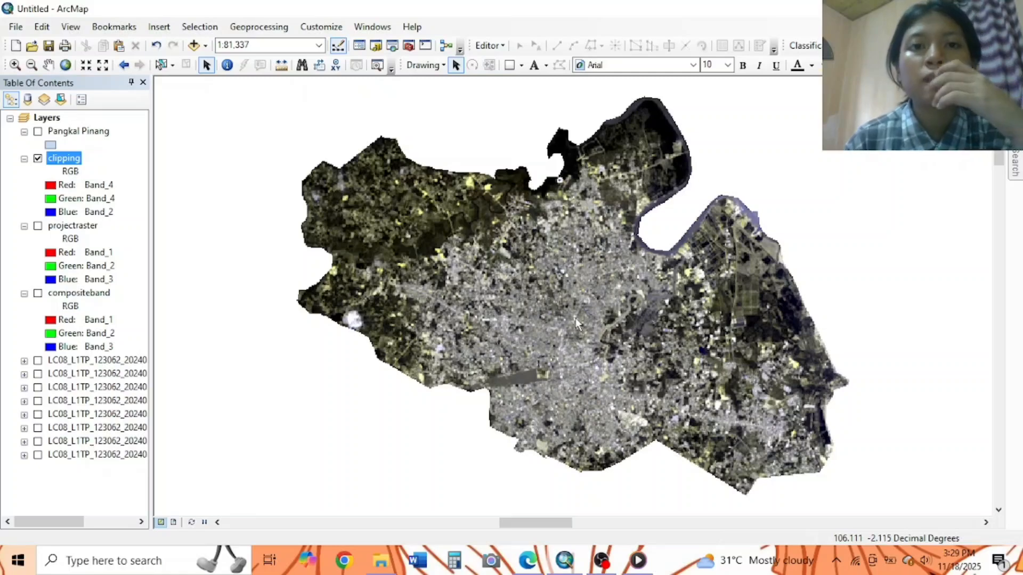
# Step: Check in the extensions list whether the Spatial Analyst and 3D Analyst extensions are enabled
pyautogui.click(322, 28)
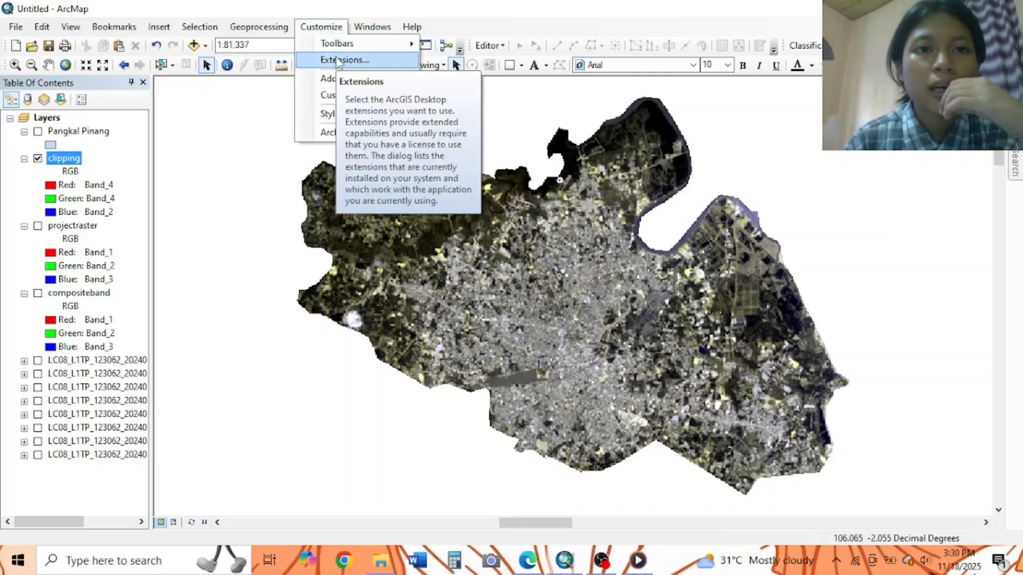
pyautogui.click(334, 60)
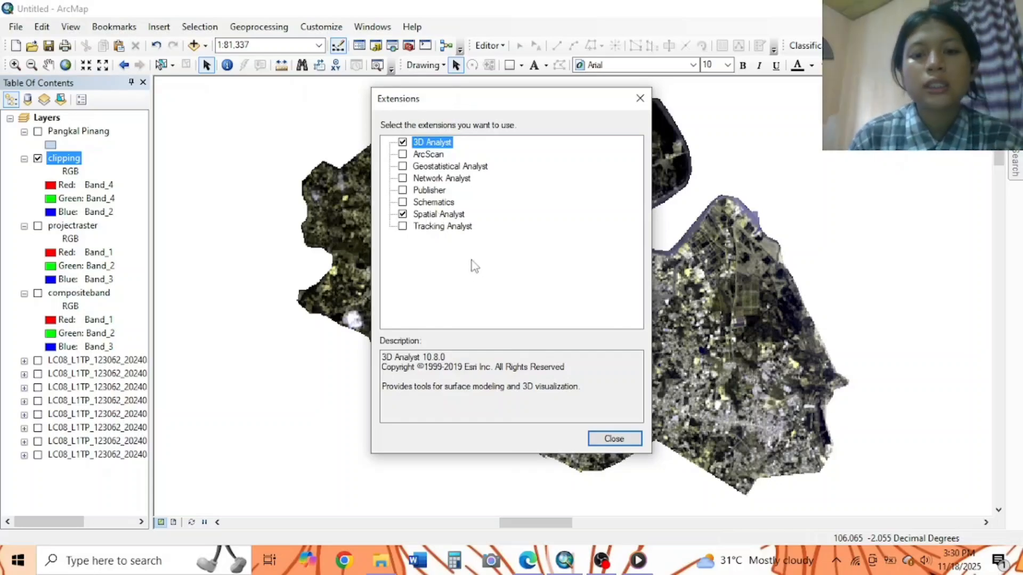
pyautogui.click(612, 438)
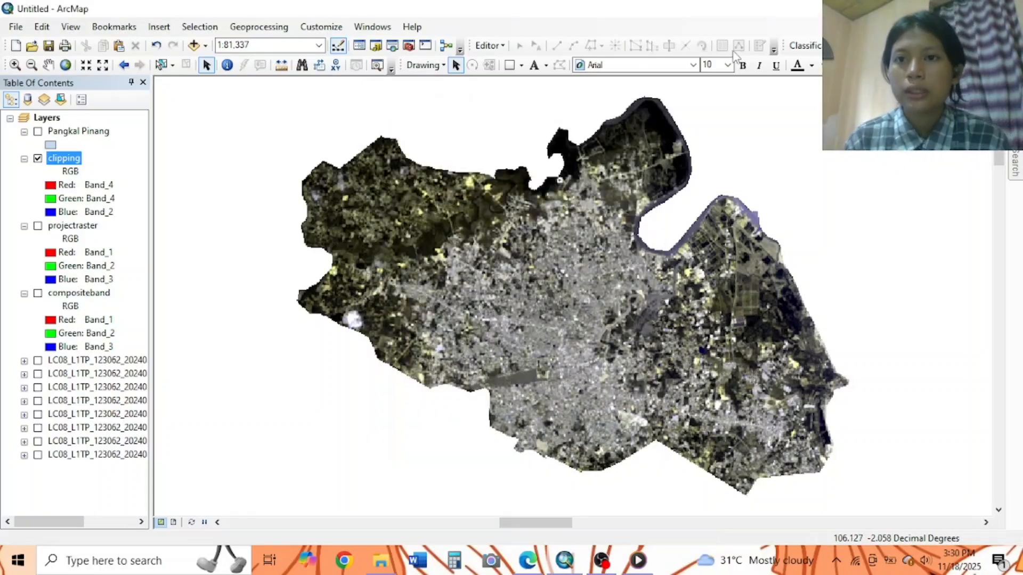
# Step: Choose clipping as the image classification layer and open the Iso Cluster Unsupervised Classification tool
pyautogui.click(928, 45)
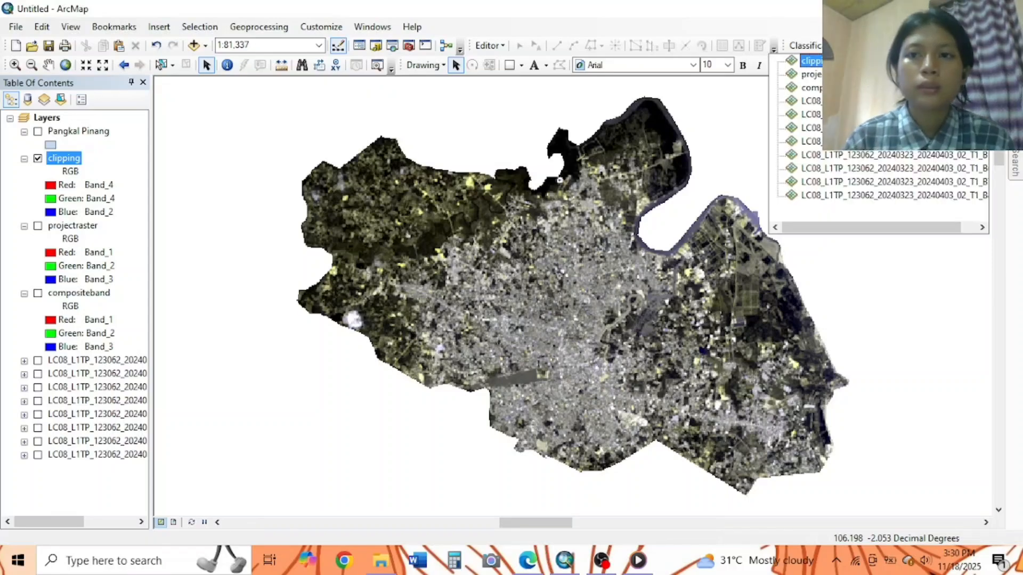
pyautogui.click(842, 60)
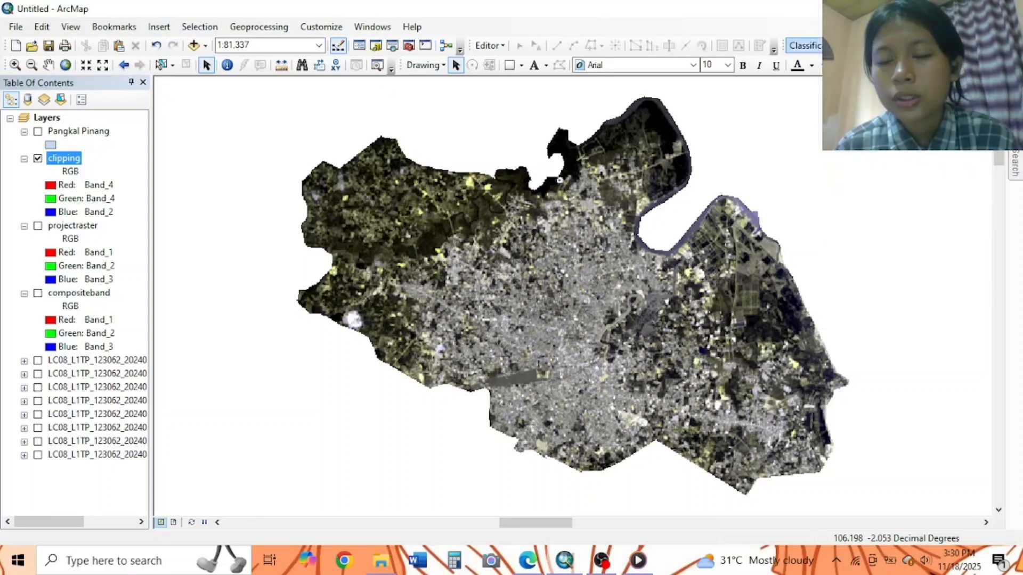
pyautogui.click(829, 46)
pyautogui.click(834, 98)
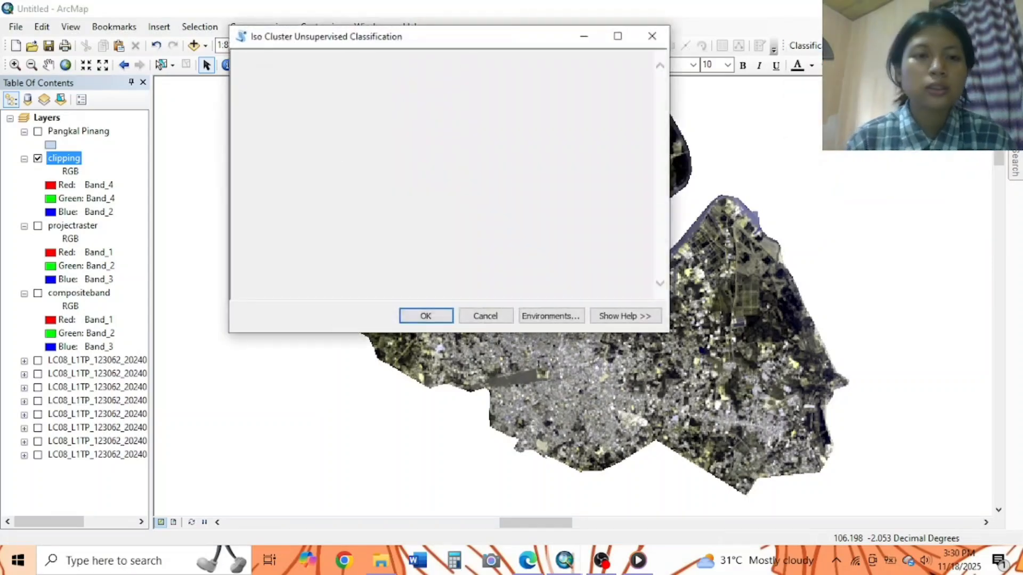
# Step: Choose clipping for the input raster bands and remove its duplicate entry from the list
pyautogui.click(612, 80)
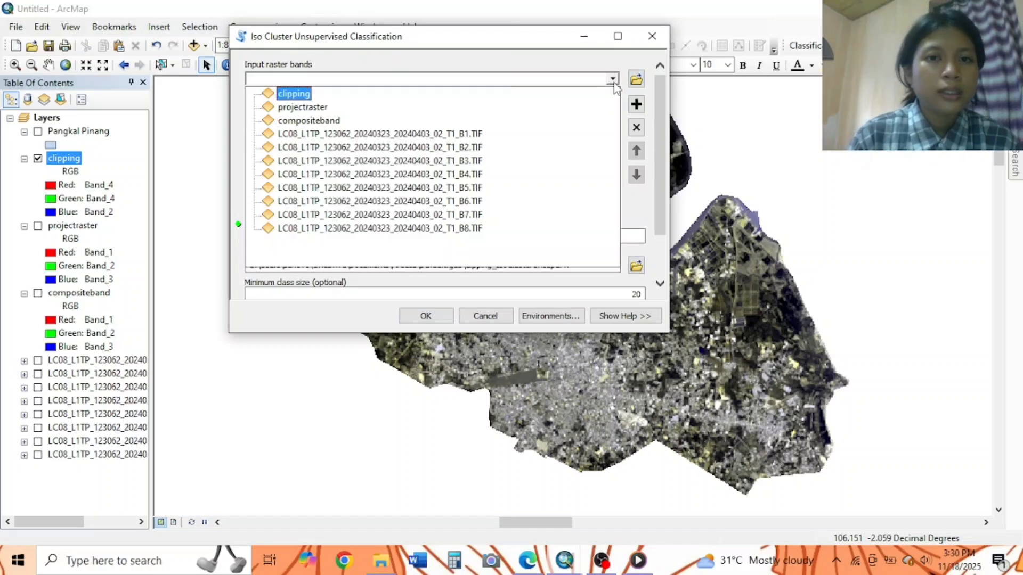
pyautogui.click(297, 94)
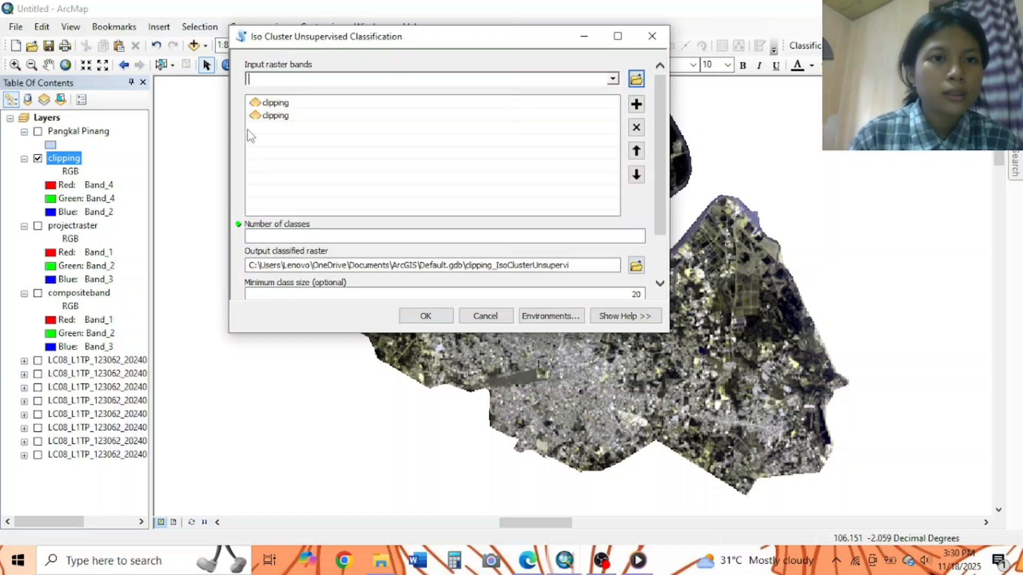
pyautogui.click(586, 115)
pyautogui.click(636, 127)
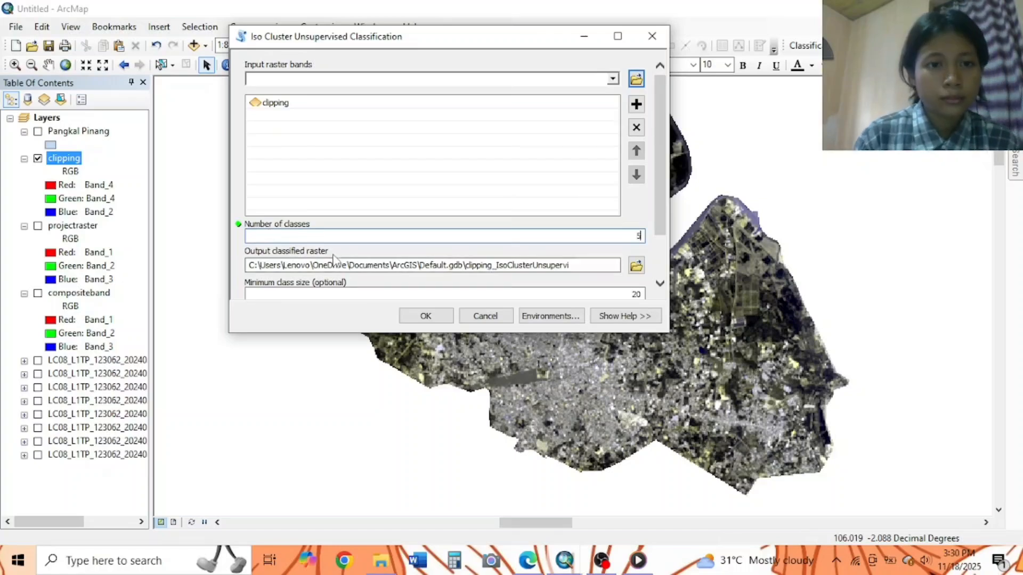
# Step: Save the classified raster as classification in Klasifikasicitra.gdb and run the Iso Cluster Unsupervised Classification
pyautogui.scroll(-2, 647, 199)
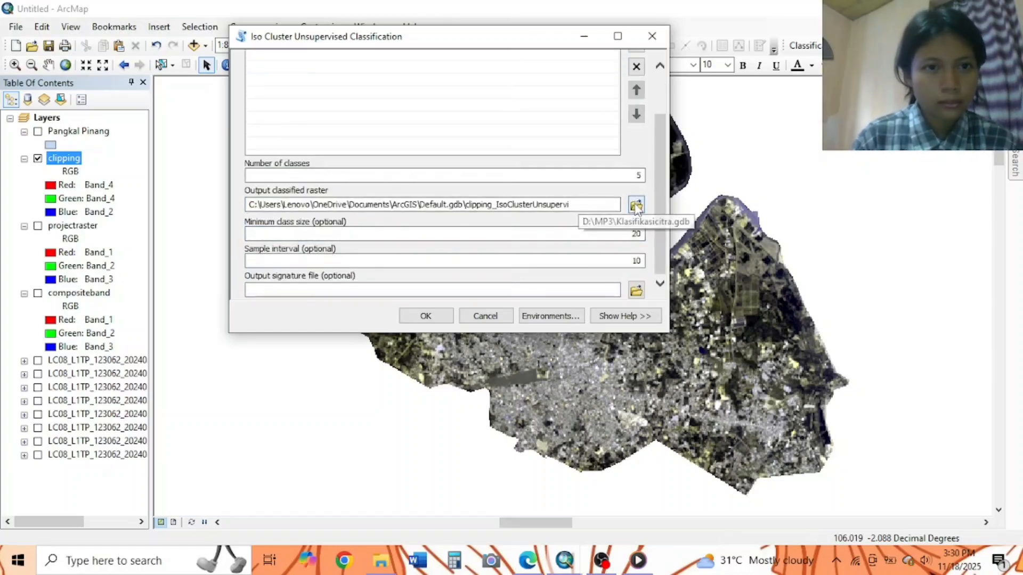
pyautogui.click(635, 205)
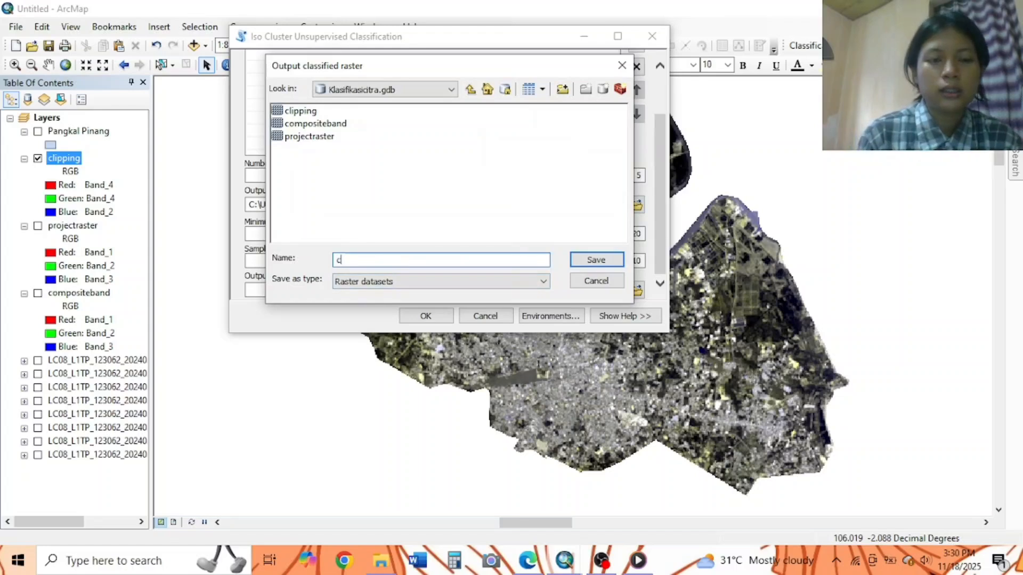
pyautogui.write('classificati')
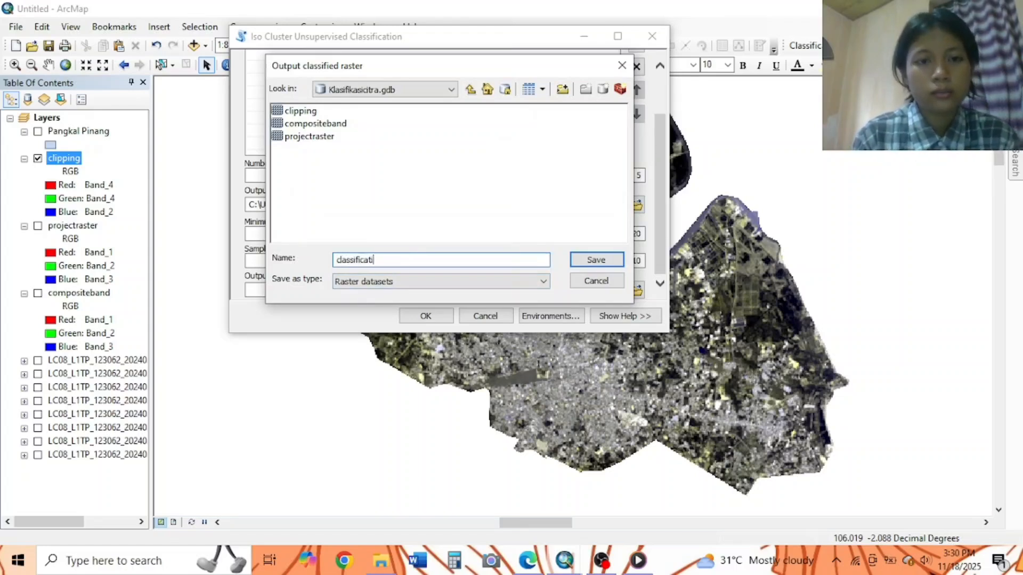
pyautogui.write('on')
pyautogui.click(595, 259)
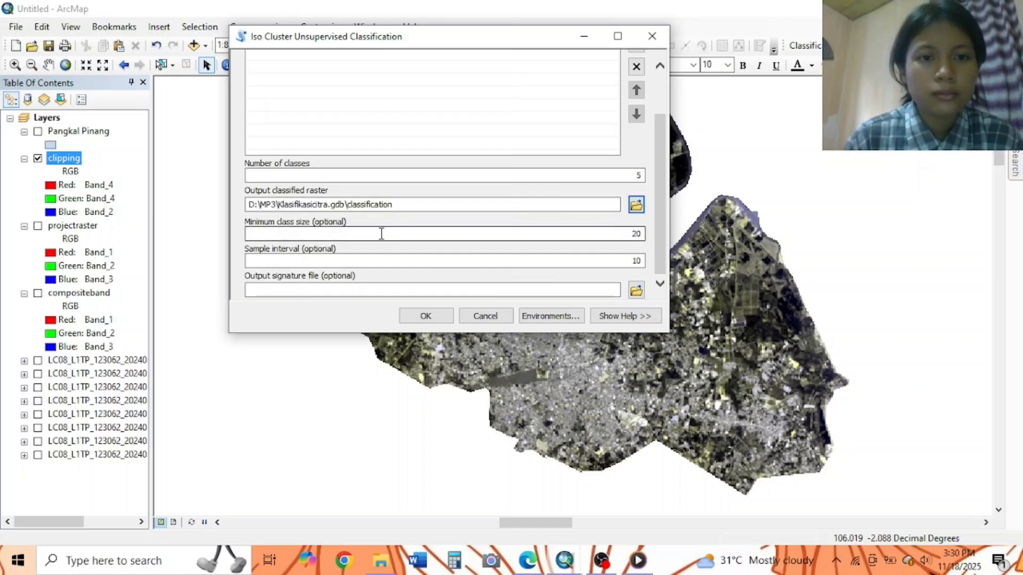
pyautogui.click(426, 315)
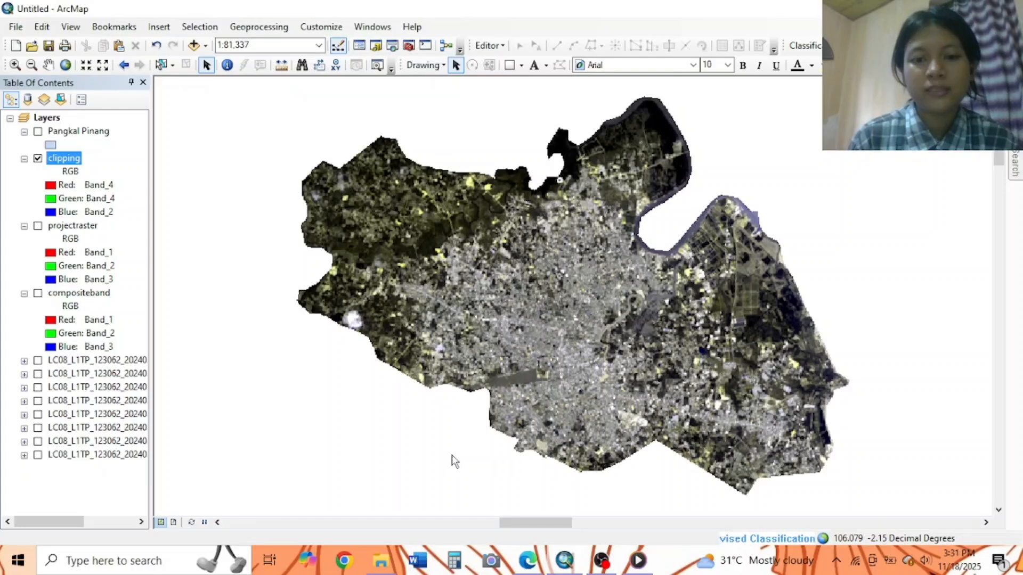
pyautogui.click(603, 562)
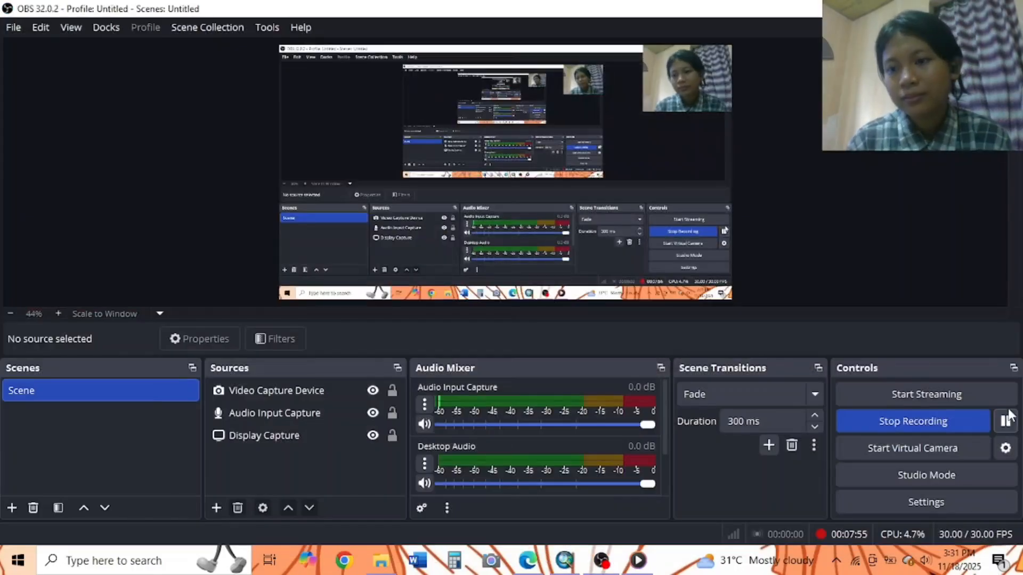
pyautogui.click(936, 8)
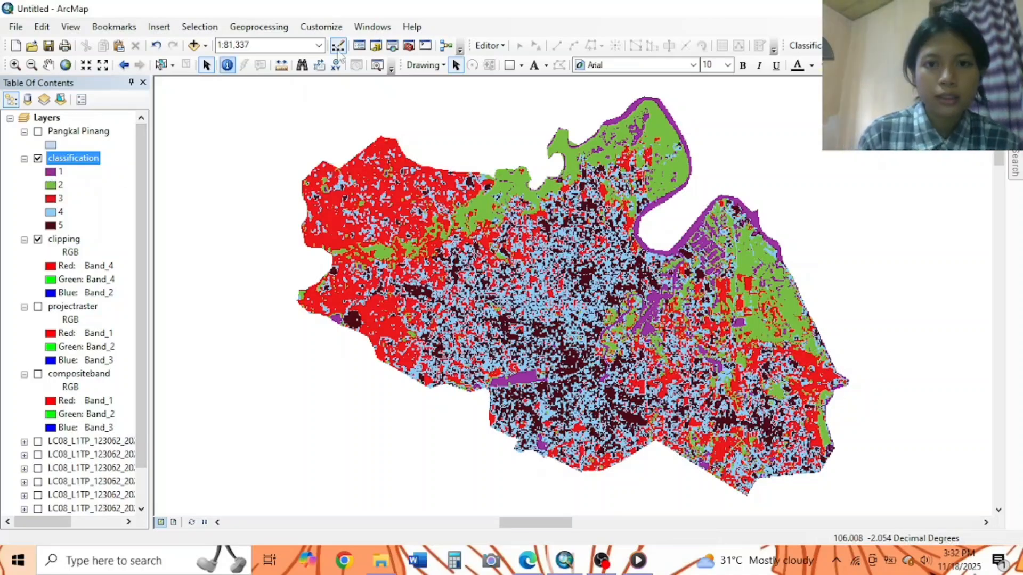
# Step: Open the classification layer's symbology properties and label class value 1 as Perairan
pyautogui.rightClick(74, 162)
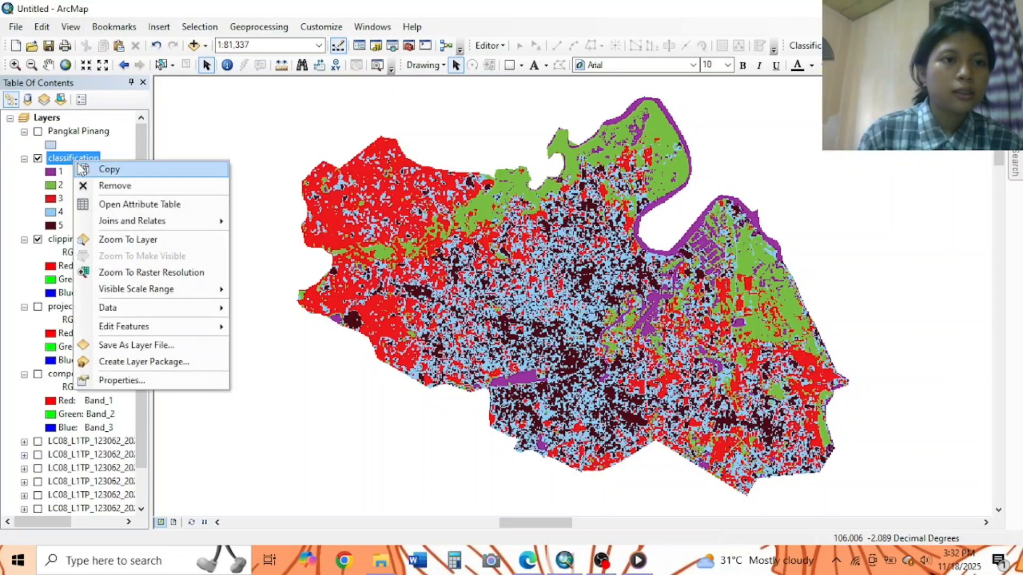
pyautogui.click(80, 158)
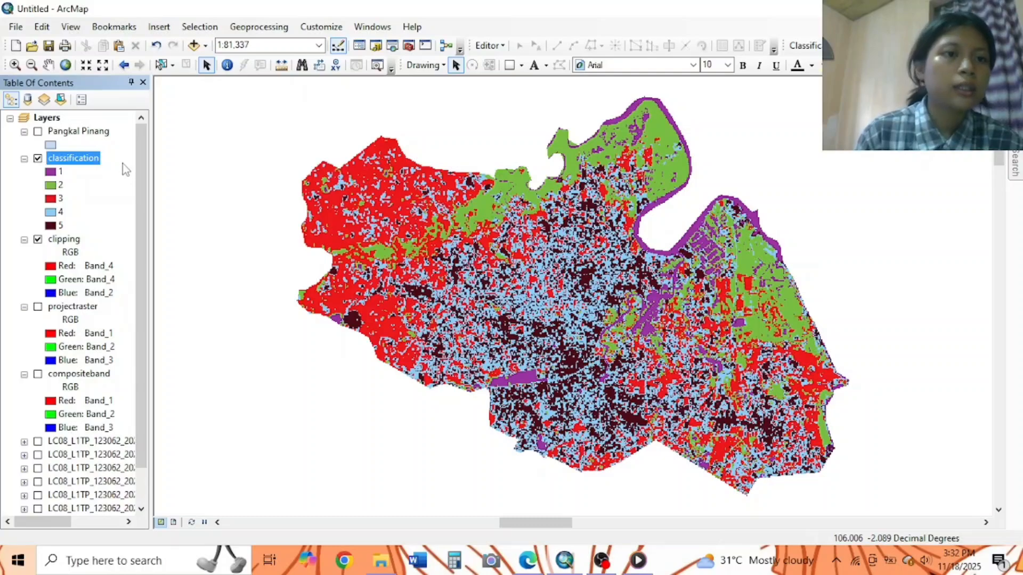
pyautogui.rightClick(67, 159)
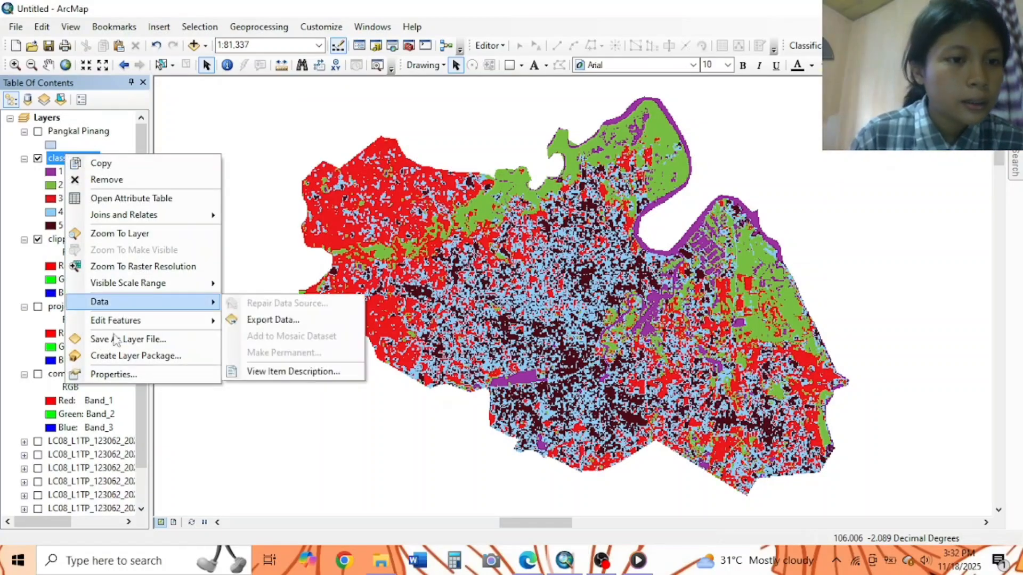
pyautogui.click(104, 374)
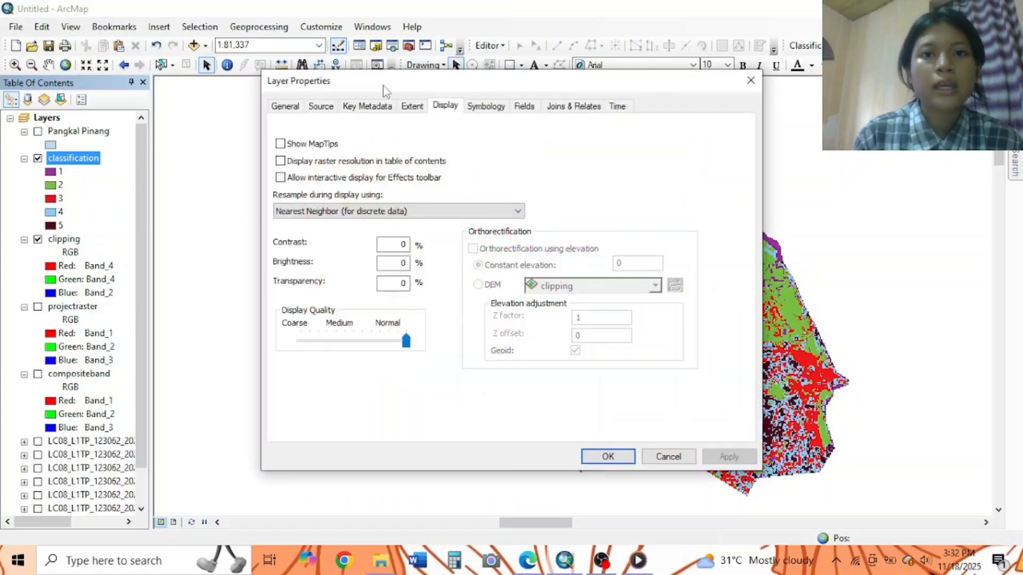
pyautogui.click(499, 108)
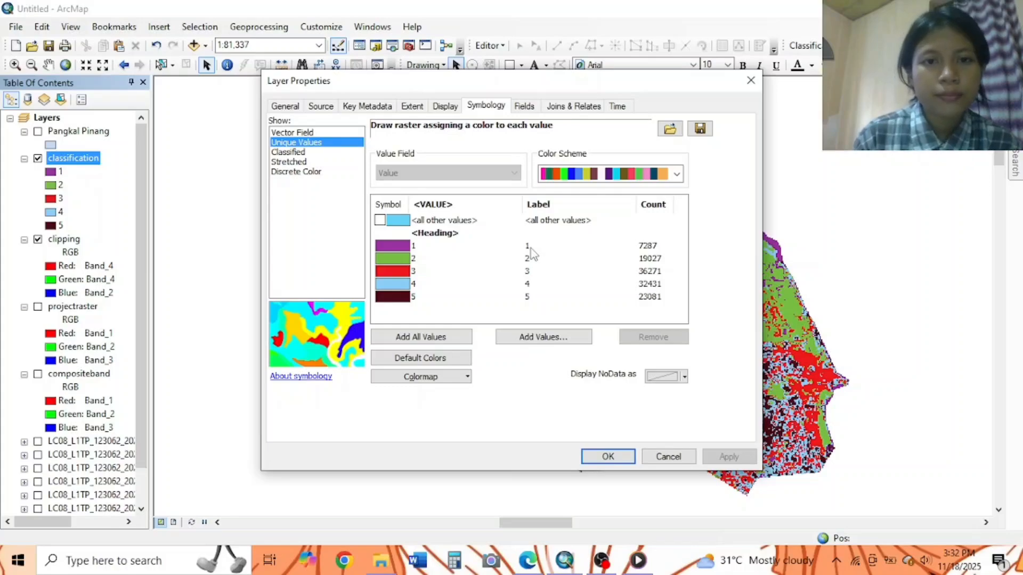
pyautogui.moveTo(655, 85); pyautogui.dragTo(732, 132)
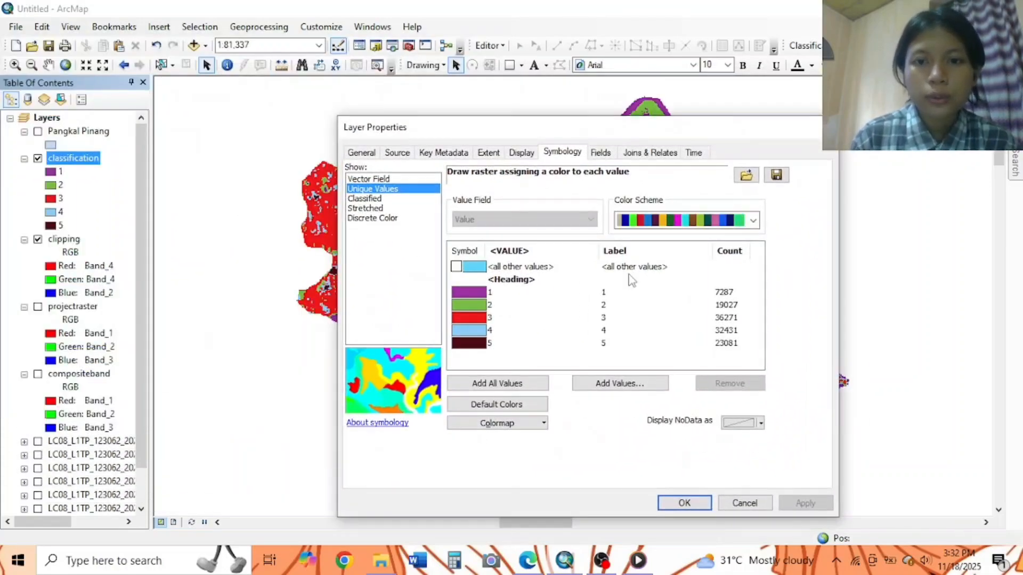
pyautogui.click(605, 300)
pyautogui.click(612, 292)
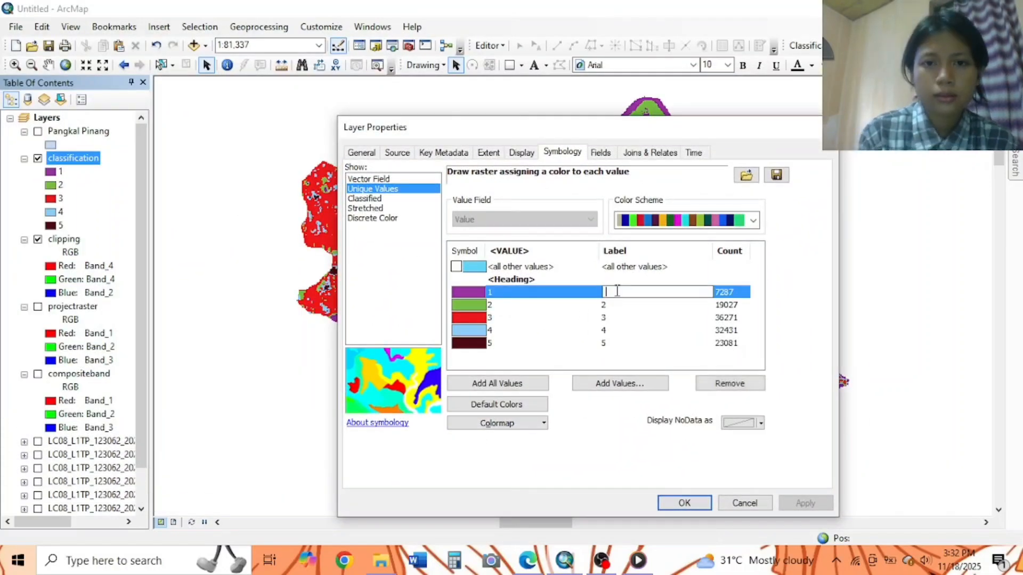
# Step: Label class value 2 of the classification layer as Vegetasi and apply the label changes
pyautogui.click(650, 305)
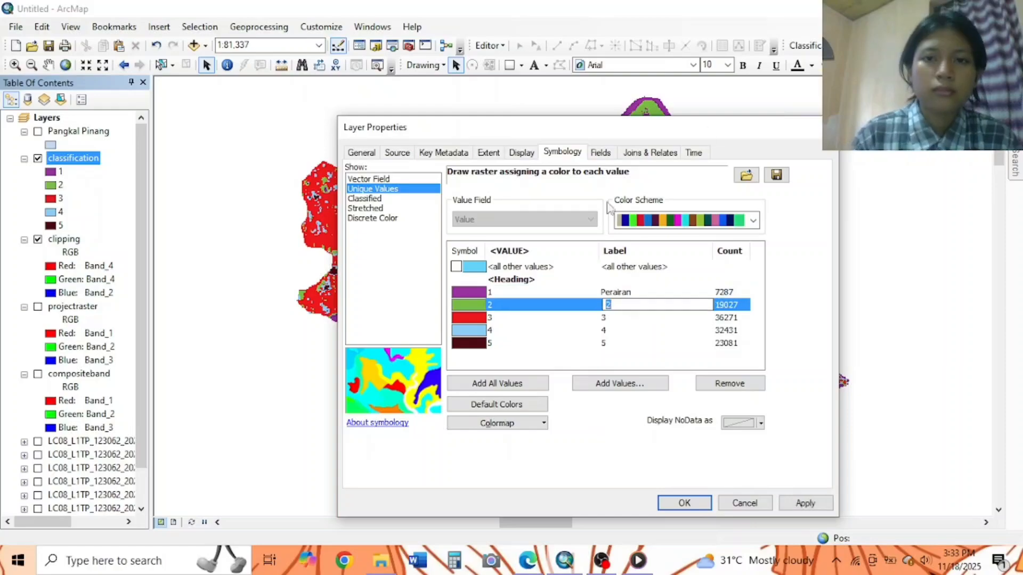
pyautogui.moveTo(666, 127); pyautogui.dragTo(767, 20)
pyautogui.write('Vegetasi')
pyautogui.press('Return')
pyautogui.click(610, 511)
pyautogui.click(776, 401)
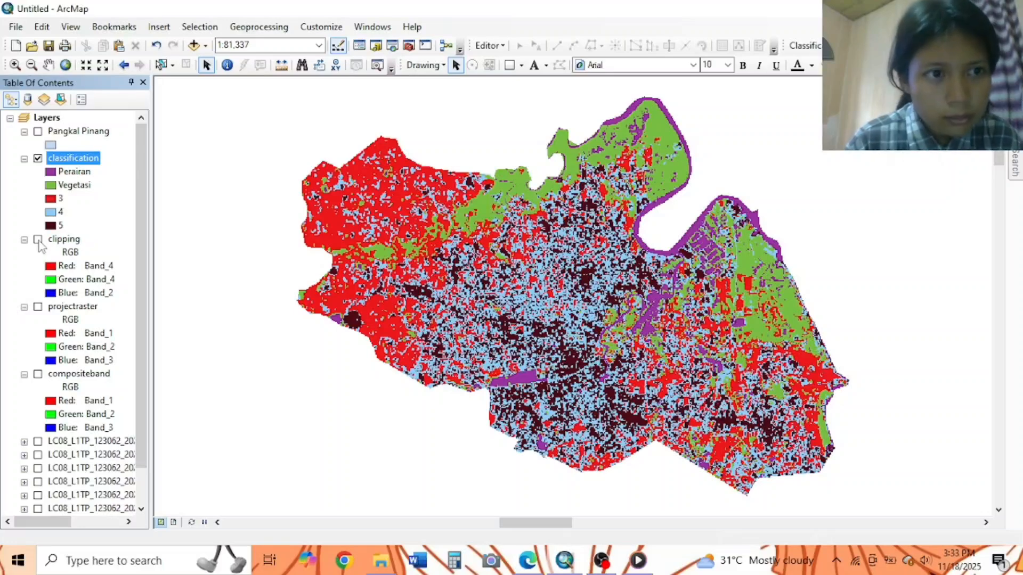
# Step: Toggle the classification layer's visibility to compare its classes with the clipping image beneath it
pyautogui.click(37, 159)
pyautogui.click(37, 158)
pyautogui.click(38, 158)
pyautogui.click(38, 158)
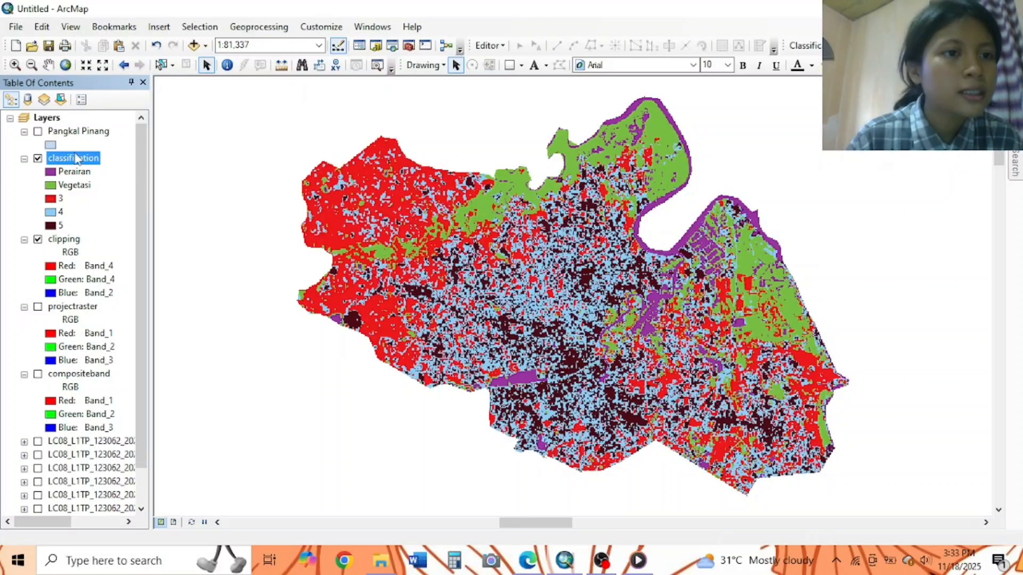
# Step: Reopen the classification layer's symbology and relabel class value 2 as Dataran Tinggi and value 3 as Vegetasi
pyautogui.rightClick(76, 158)
pyautogui.click(133, 373)
pyautogui.click(631, 272)
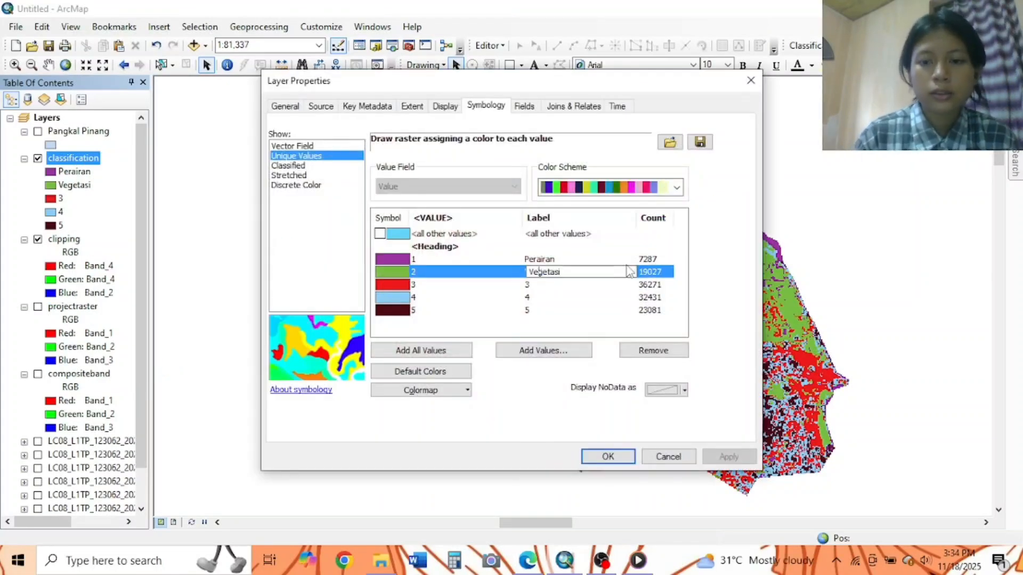
pyautogui.press('BackSpace')
pyautogui.write('Dataran Tinggi')
pyautogui.click(570, 286)
pyautogui.press('BackSpace')
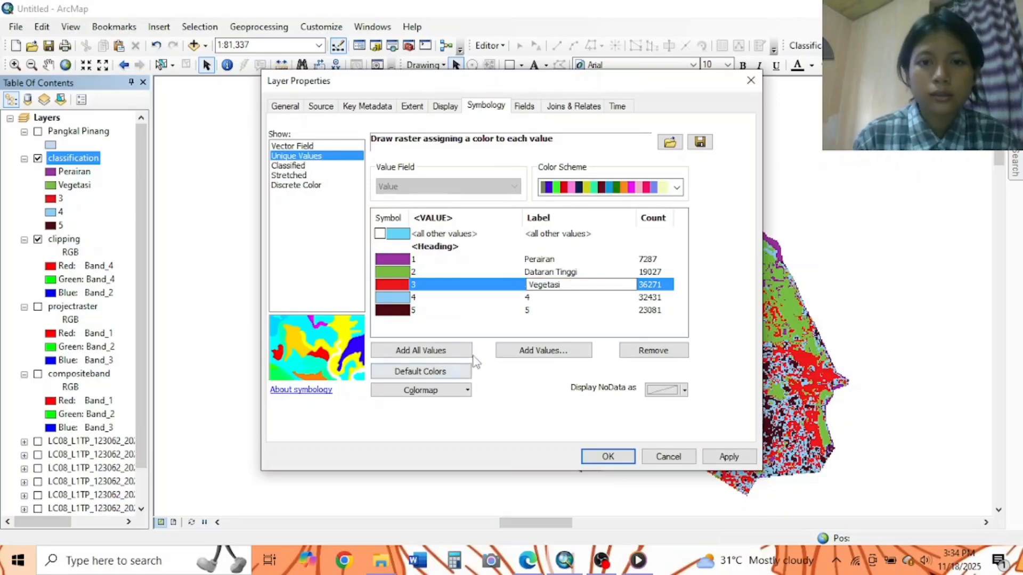
# Step: Label class value 4 as Pemukiman and value 5 as Lahan Terbuka, and accept the symbology changes
pyautogui.click(569, 297)
pyautogui.press('BackSpace')
pyautogui.moveTo(373, 80); pyautogui.dragTo(519, 83)
pyautogui.press('Down')
pyautogui.press('BackSpace')
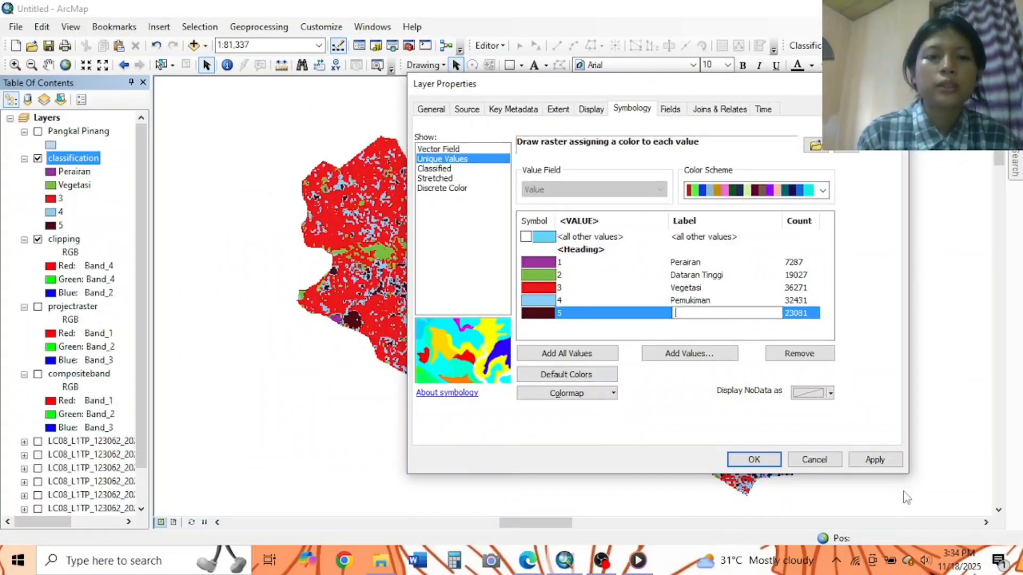
pyautogui.write('Lahan Terbuka')
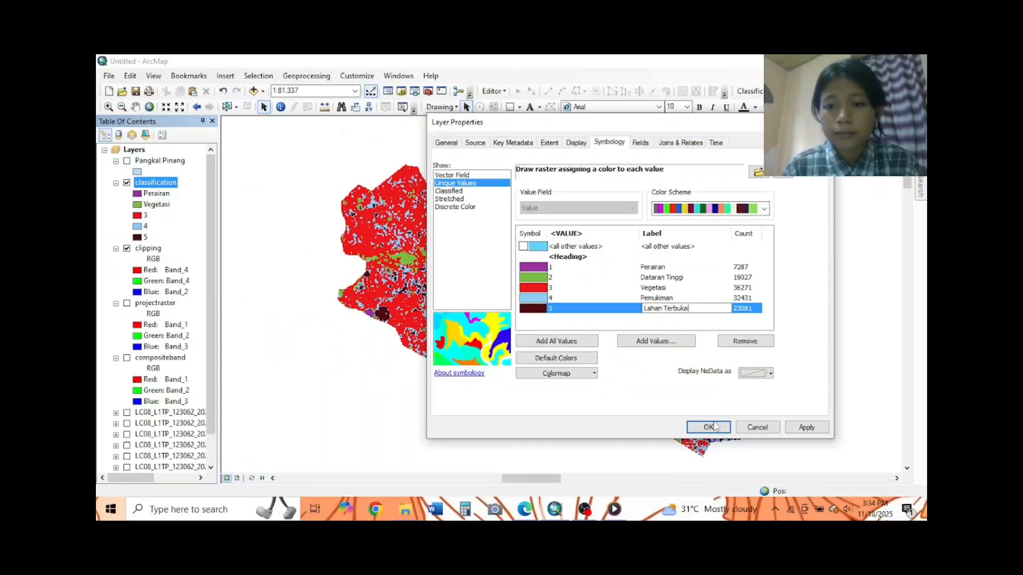
pyautogui.click(708, 428)
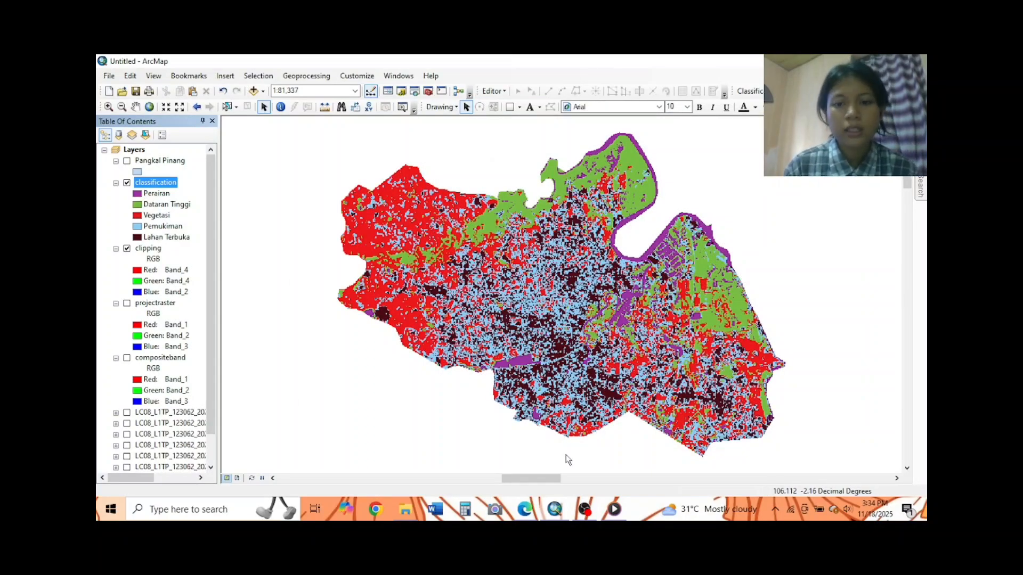
pyautogui.click(585, 509)
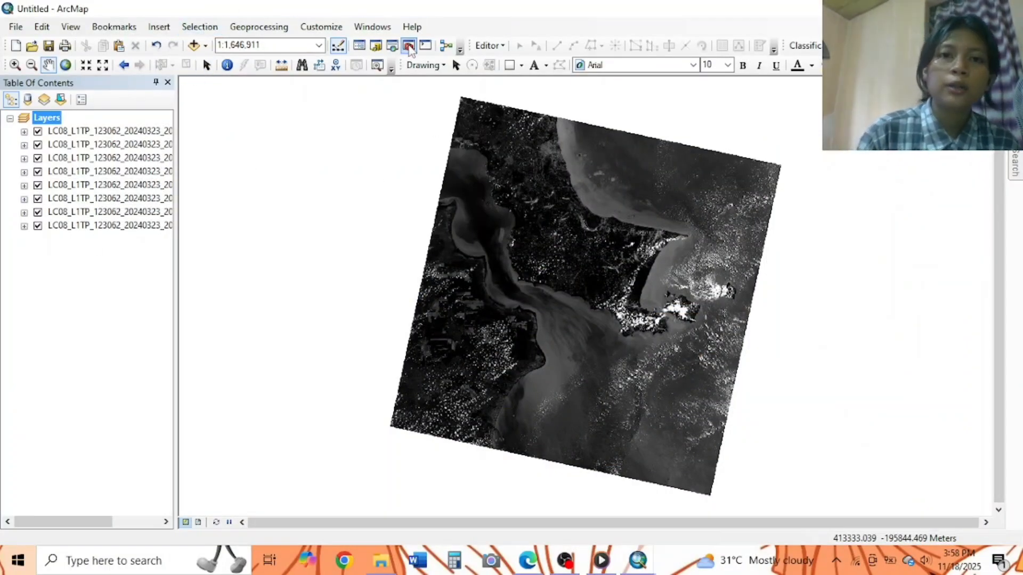
# Step: Open the Composite Bands tool from the Raster Processing toolset
pyautogui.click(409, 45)
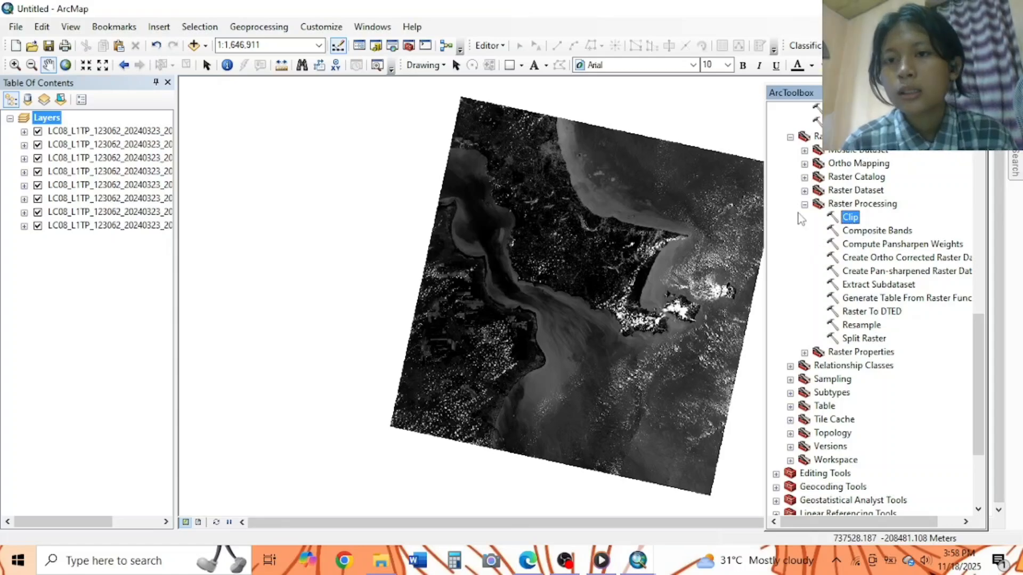
pyautogui.scroll(15, 811, 216)
pyautogui.scroll(-10, 804, 308)
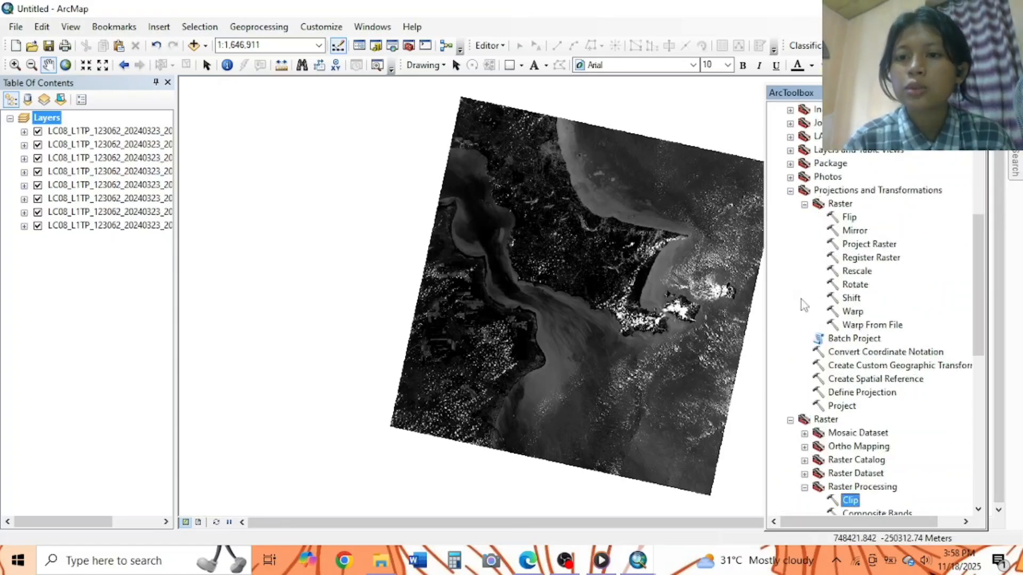
pyautogui.scroll(-5, 876, 407)
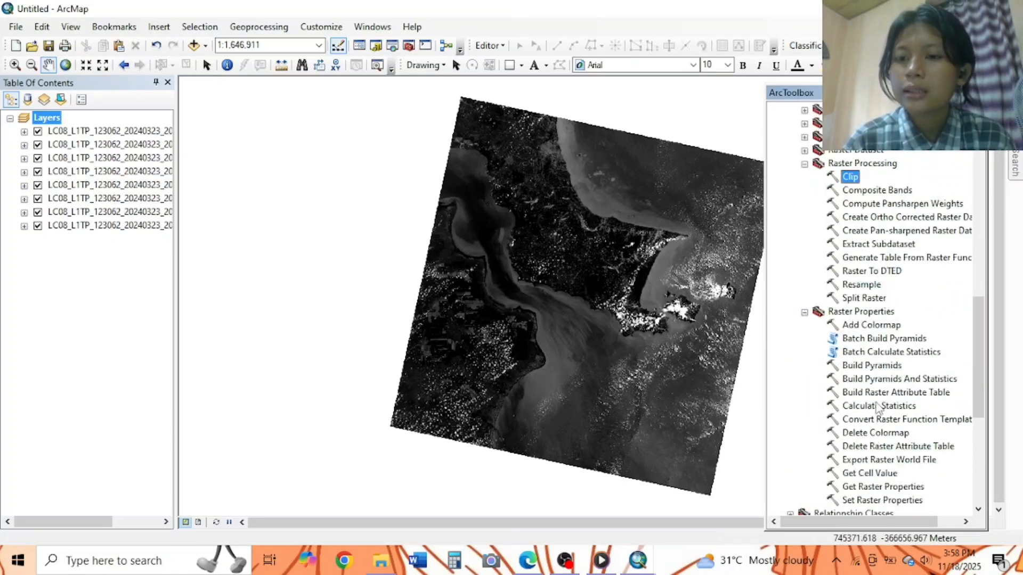
pyautogui.doubleClick(869, 190)
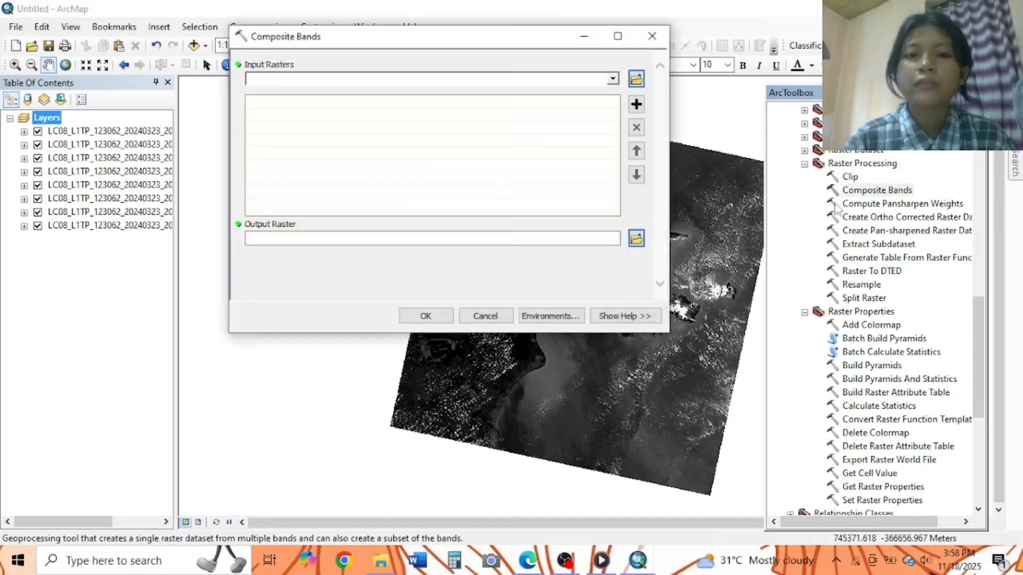
# Step: Add Landsat bands B1 to B7 from the layer list as input rasters for Composite Bands
pyautogui.click(69, 134)
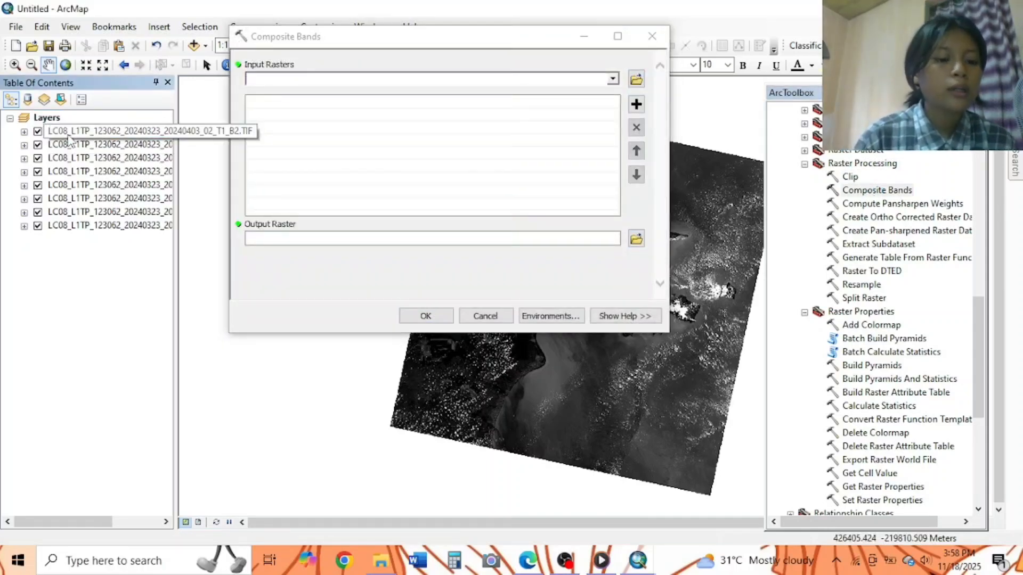
pyautogui.keyDown('shift'); pyautogui.click(70, 212); pyautogui.keyUp('shift')
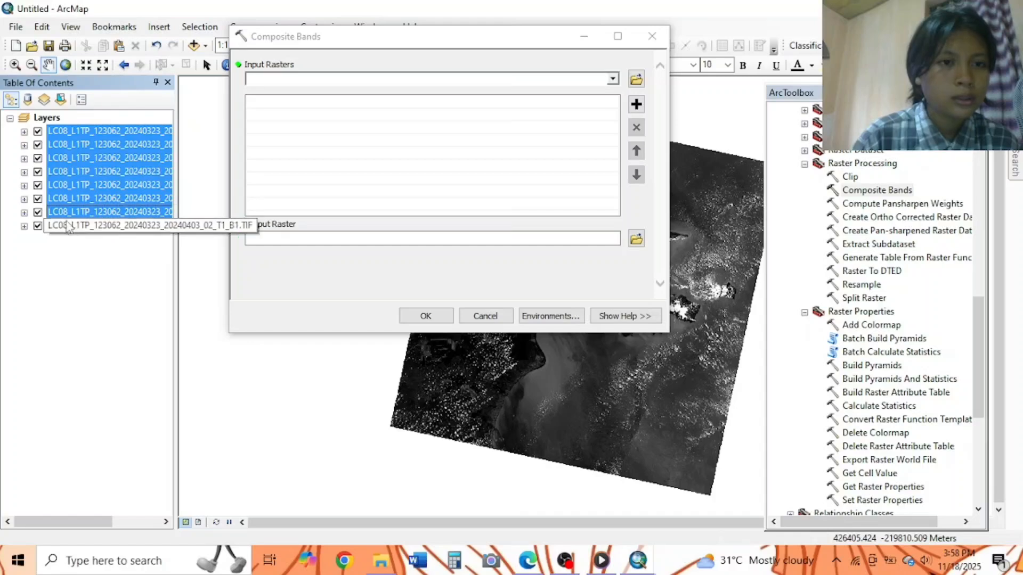
pyautogui.keyDown('shift'); pyautogui.click(99, 225); pyautogui.keyUp('shift')
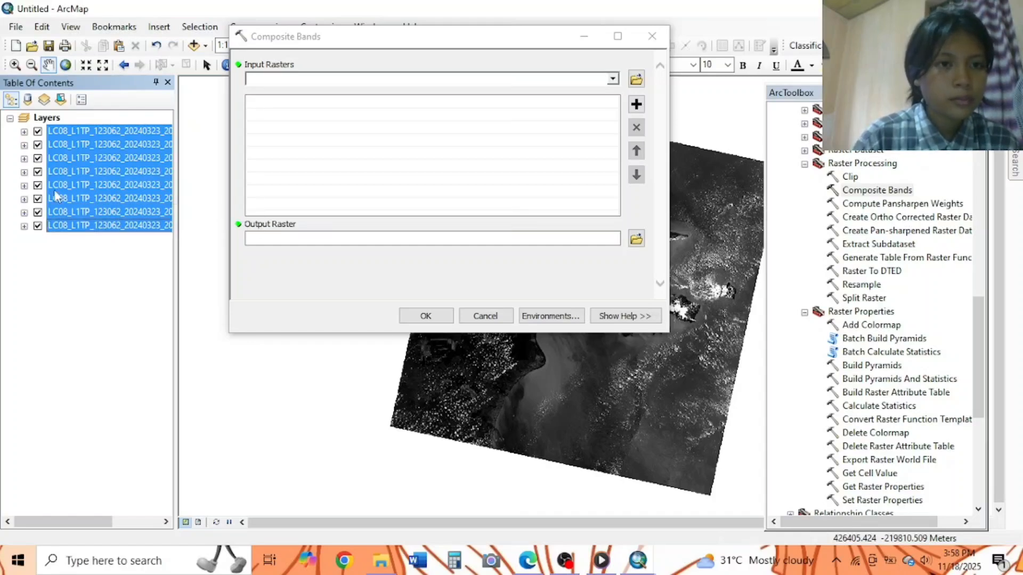
pyautogui.keyDown('ctrl'); pyautogui.click(74, 212); pyautogui.keyUp('ctrl')
pyautogui.moveTo(169, 184); pyautogui.dragTo(343, 158)
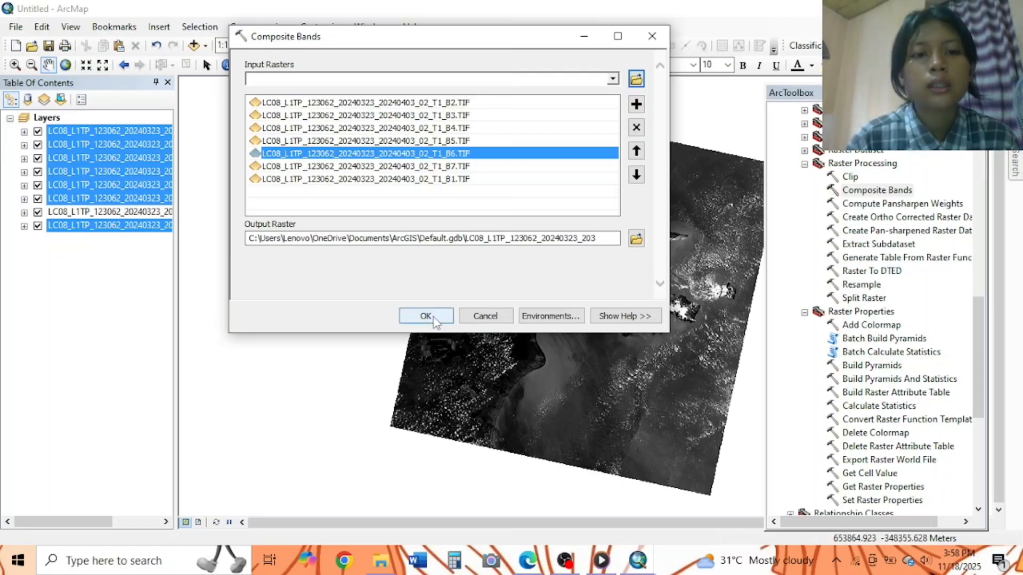
# Step: Save the output raster as compositebandklastakter22 in Klasifikasicitra.gdb and run Composite Bands
pyautogui.click(633, 240)
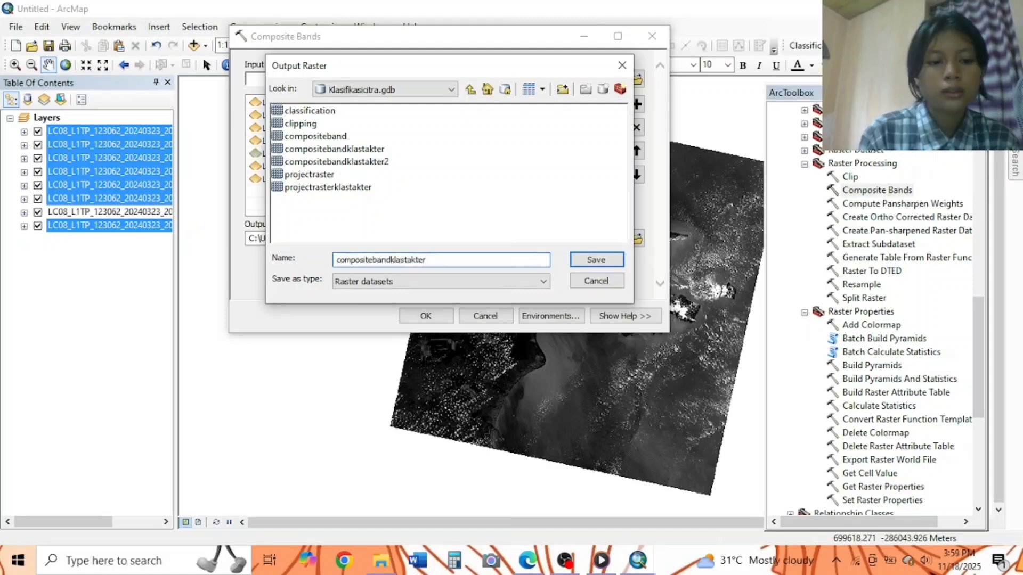
pyautogui.click(596, 260)
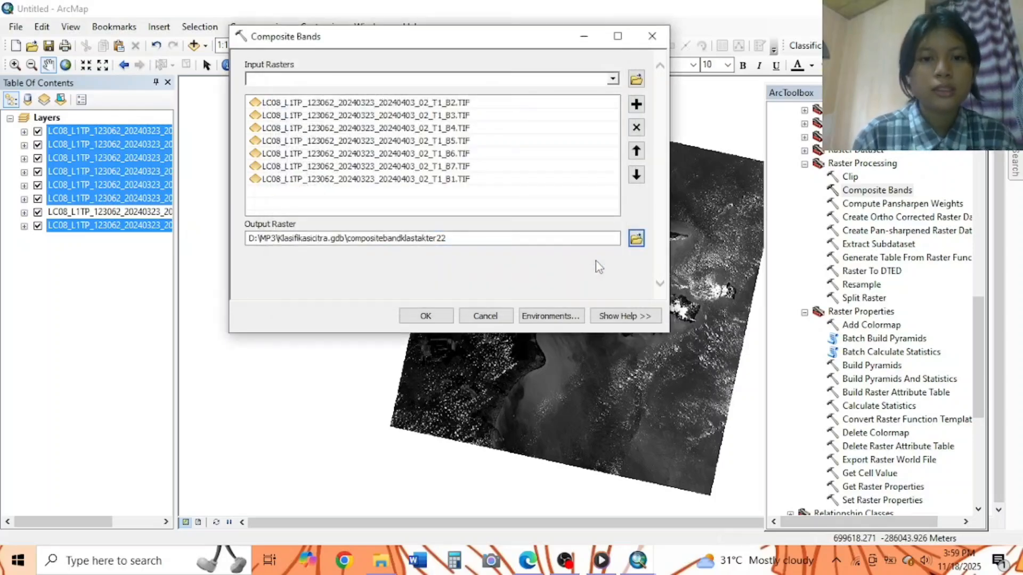
pyautogui.click(425, 316)
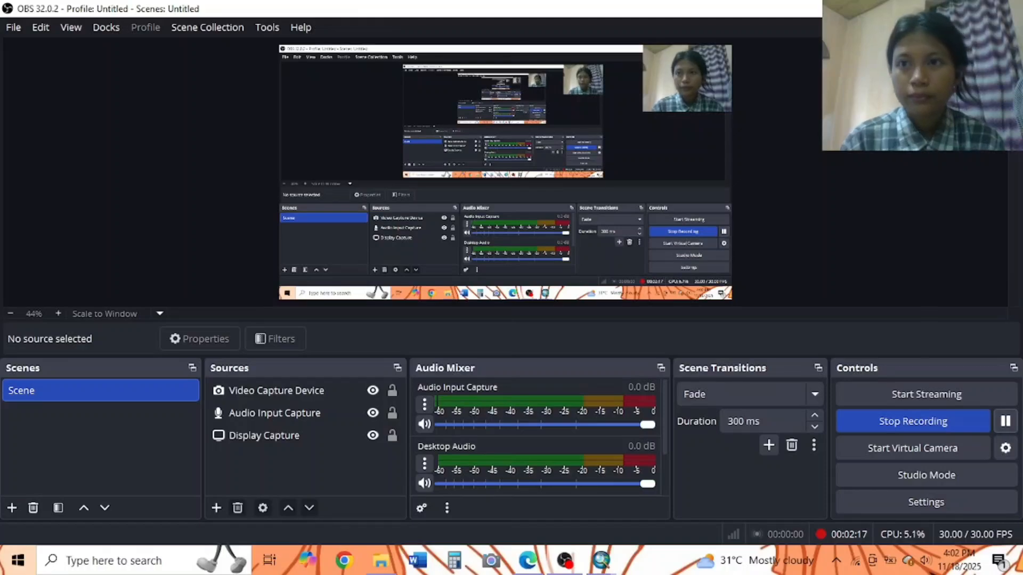
pyautogui.click(937, 8)
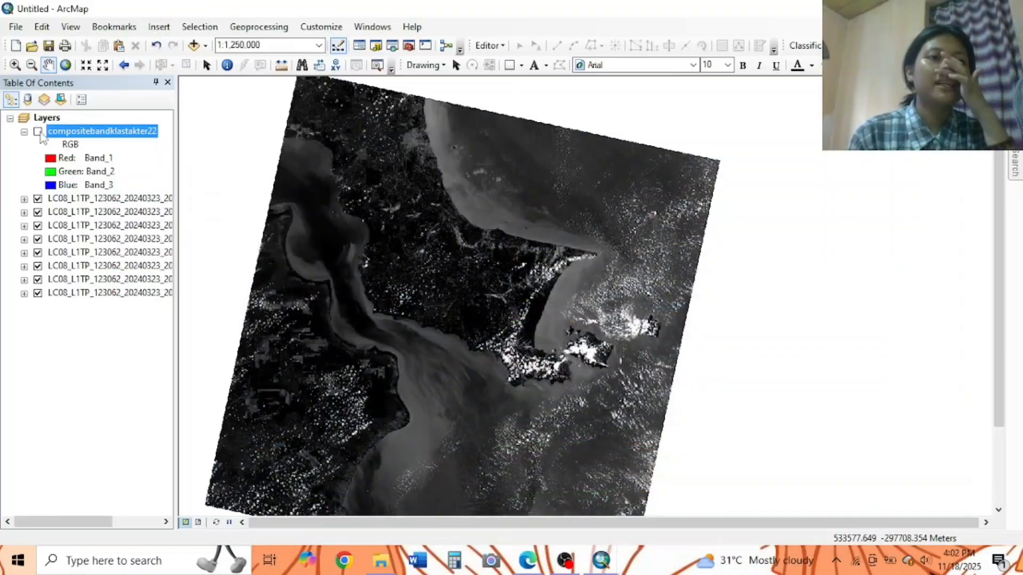
# Step: Turn on the compositebandklastakter22 layer and show the full extent of the imagery
pyautogui.click(38, 132)
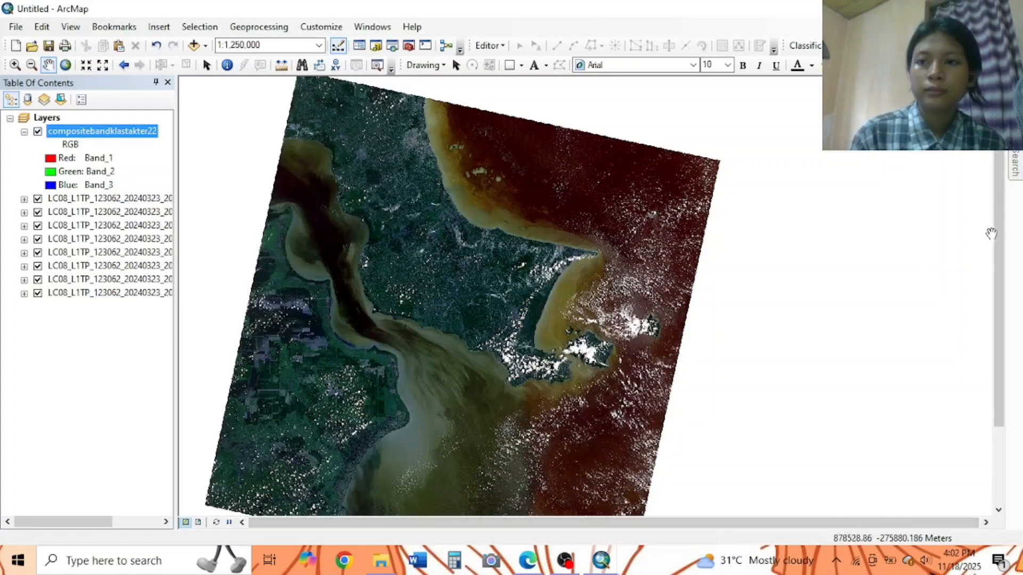
pyautogui.moveTo(998, 235); pyautogui.dragTo(998, 250)
pyautogui.click(65, 66)
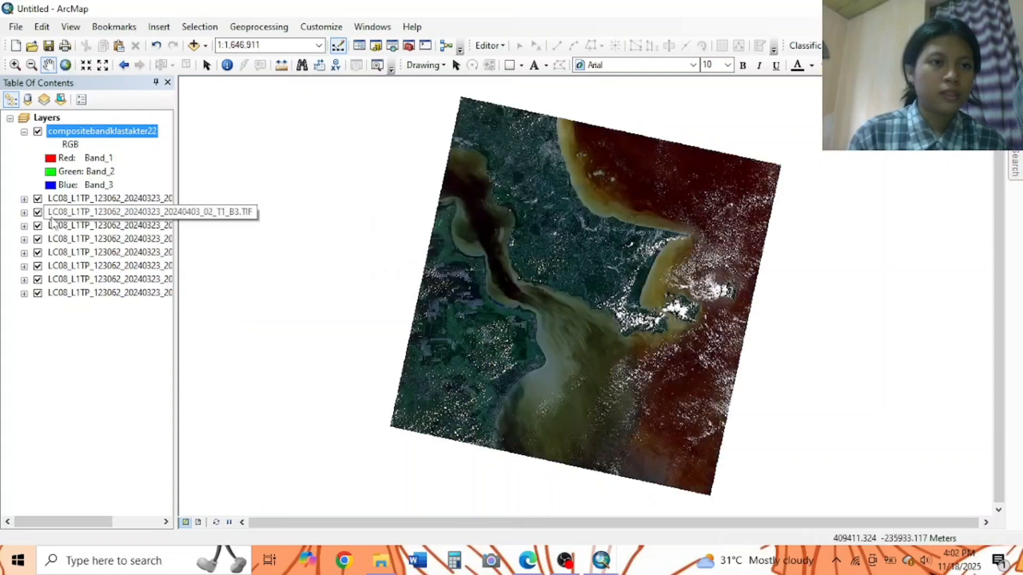
# Step: Hide all the individual Landsat band layers so that only compositebandklastakter22 stays displayed
pyautogui.click(37, 199)
pyautogui.click(38, 212)
pyautogui.click(38, 226)
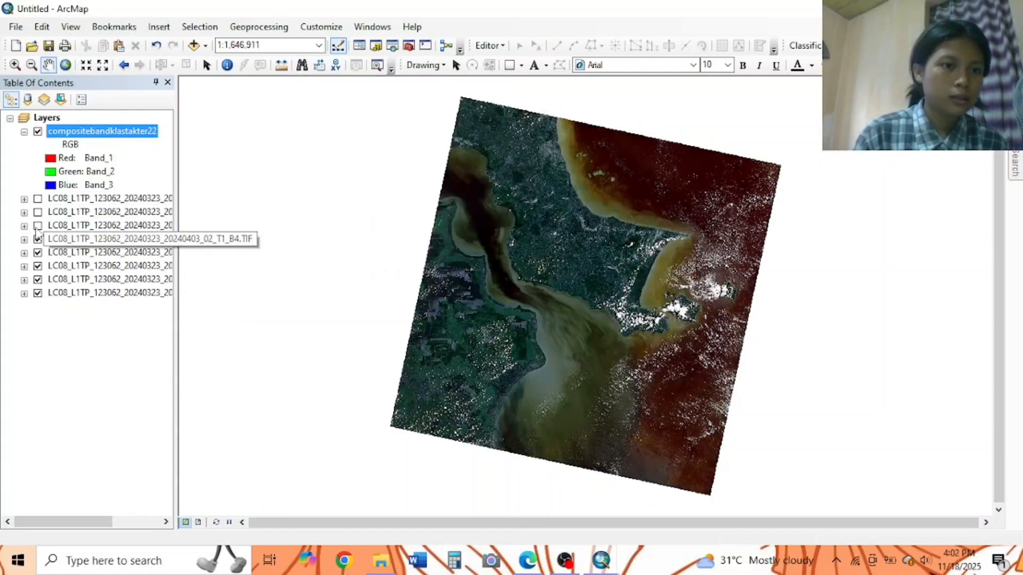
pyautogui.click(38, 239)
pyautogui.click(38, 252)
pyautogui.click(38, 266)
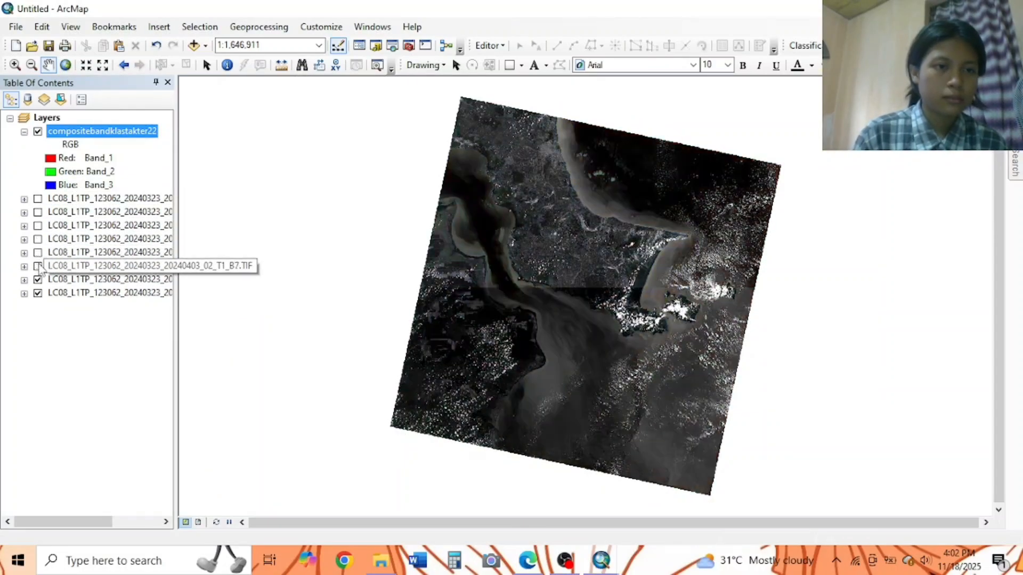
pyautogui.click(38, 280)
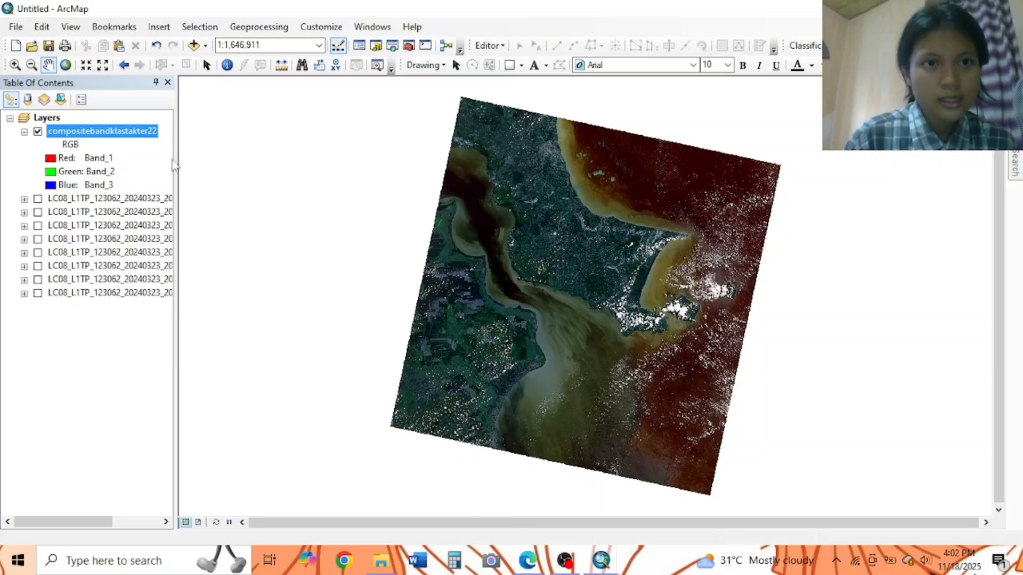
# Step: Open the Project Raster tool from the Raster group of the Projections and Transformations toolset in Data Management Tools
pyautogui.click(409, 45)
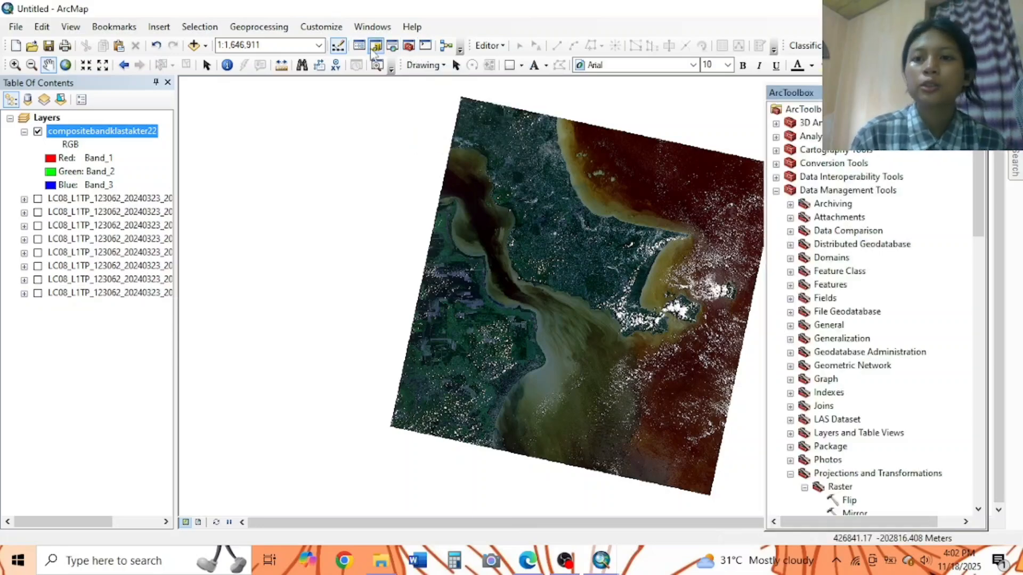
pyautogui.scroll(-15, 823, 292)
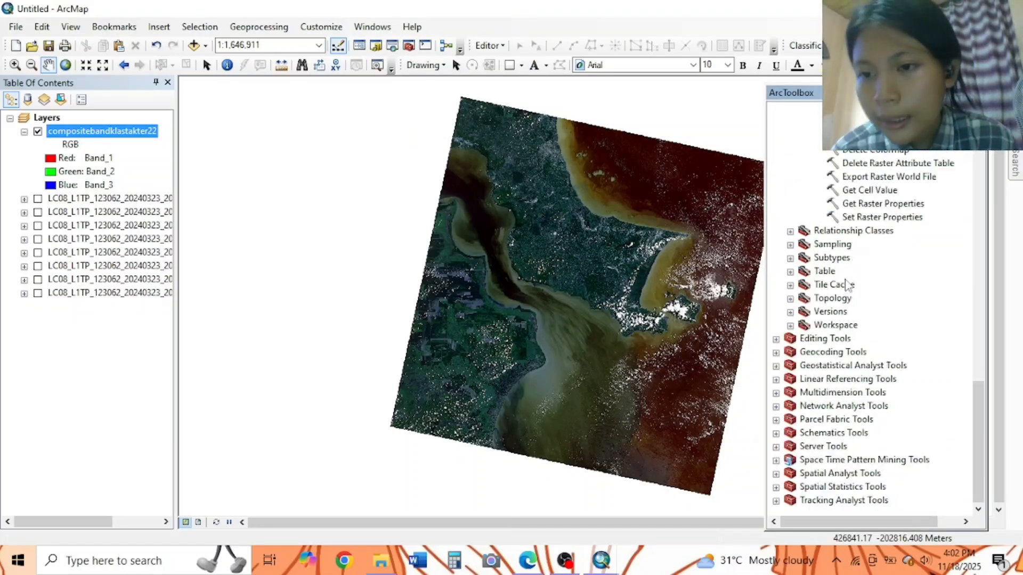
pyautogui.scroll(5, 831, 288)
pyautogui.scroll(10, 833, 287)
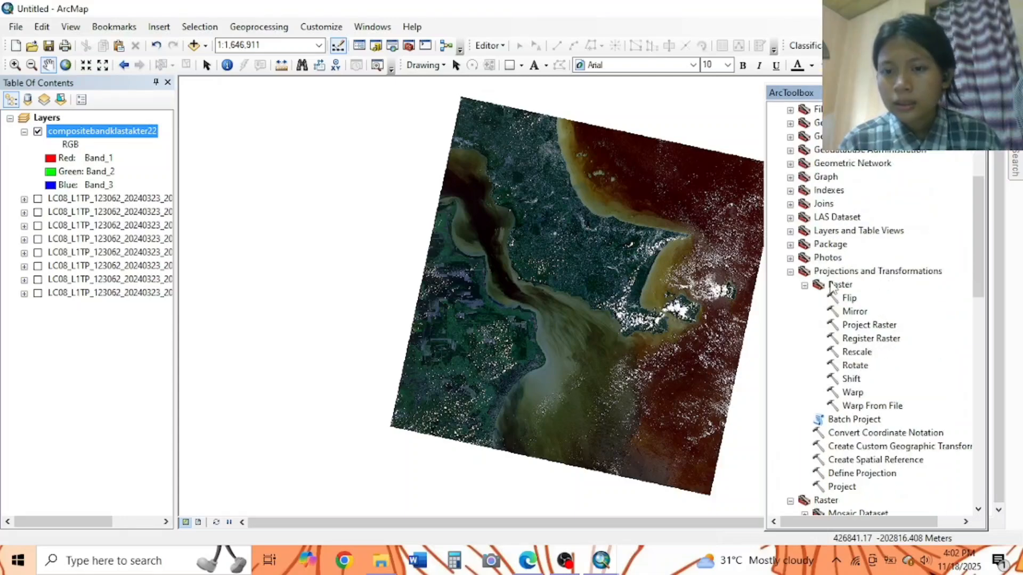
pyautogui.scroll(-3, 834, 245)
pyautogui.scroll(3, 835, 213)
pyautogui.scroll(6, 836, 197)
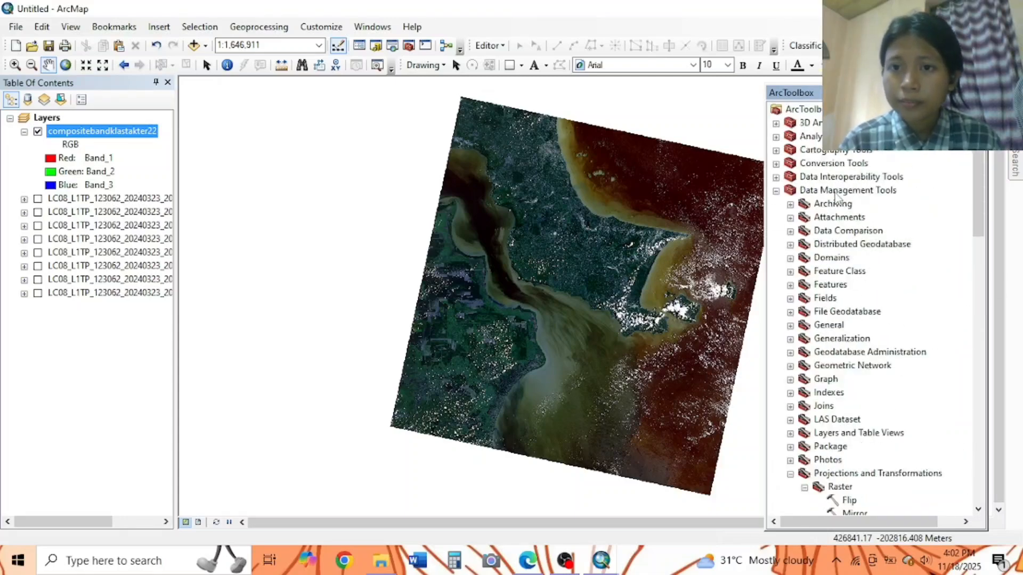
pyautogui.scroll(-4, 847, 308)
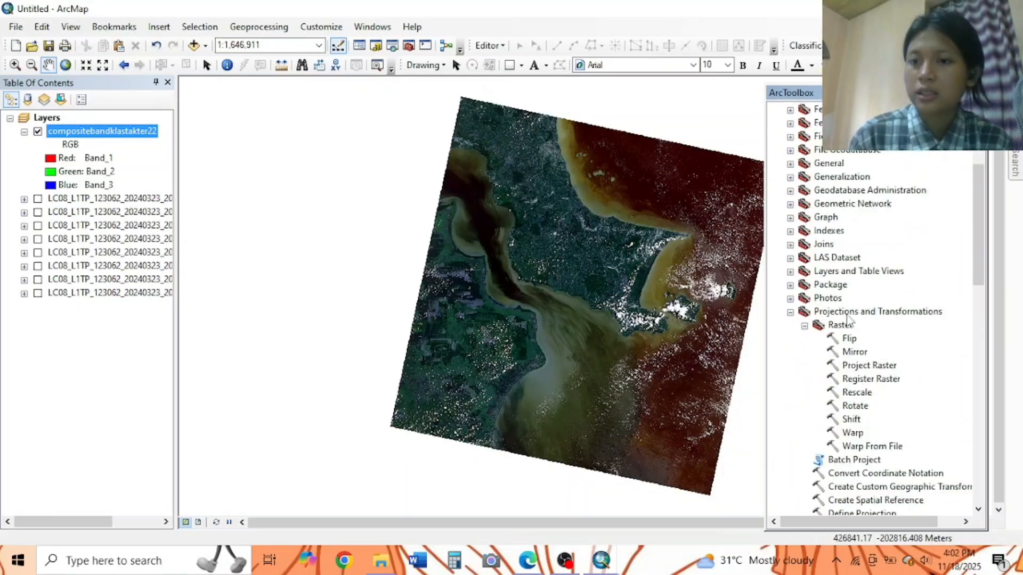
pyautogui.scroll(-2, 822, 363)
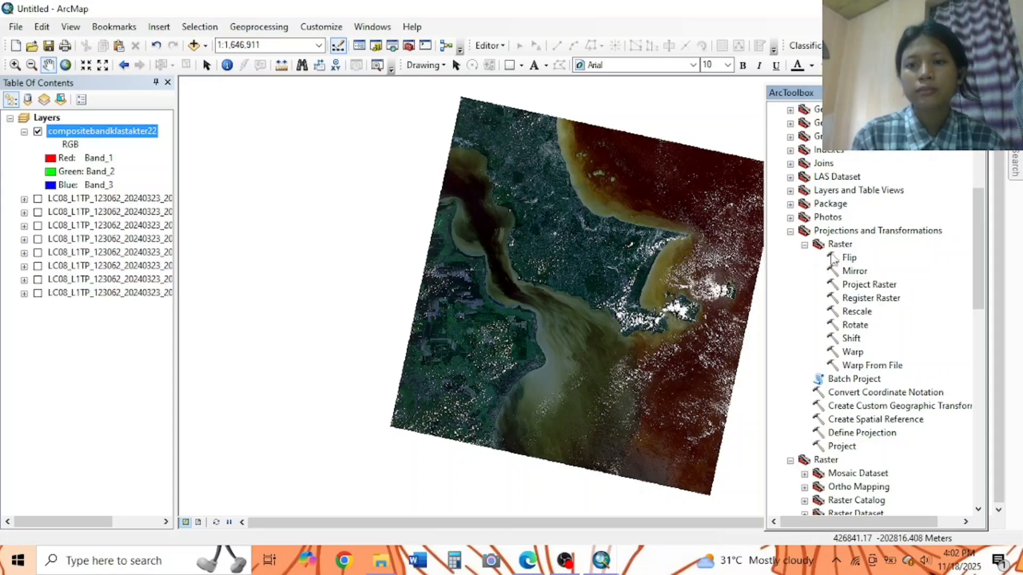
pyautogui.doubleClick(869, 284)
# Step: Choose compositebandklastakter22 as the input raster for Project Raster
pyautogui.click(613, 78)
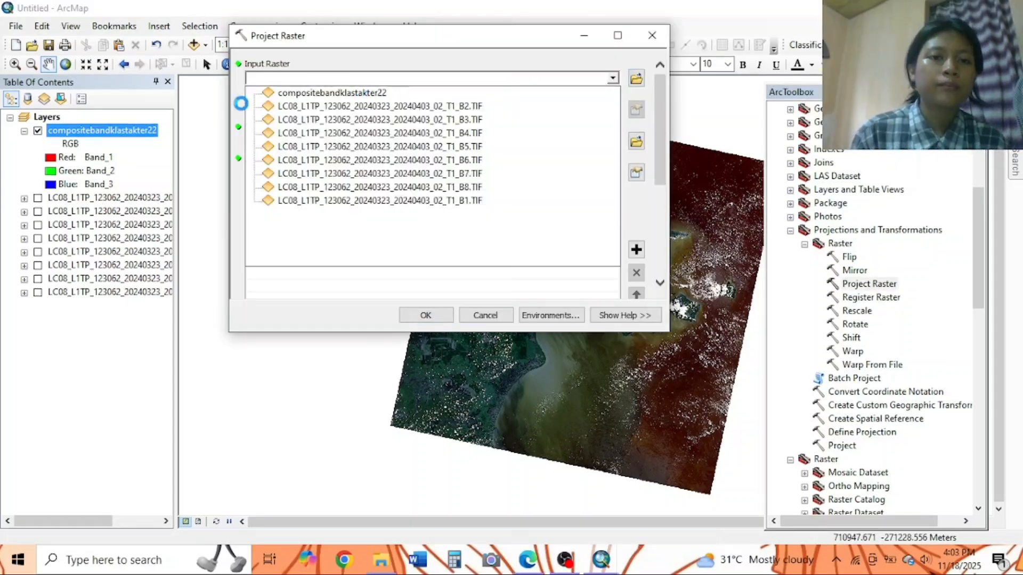
pyautogui.click(364, 94)
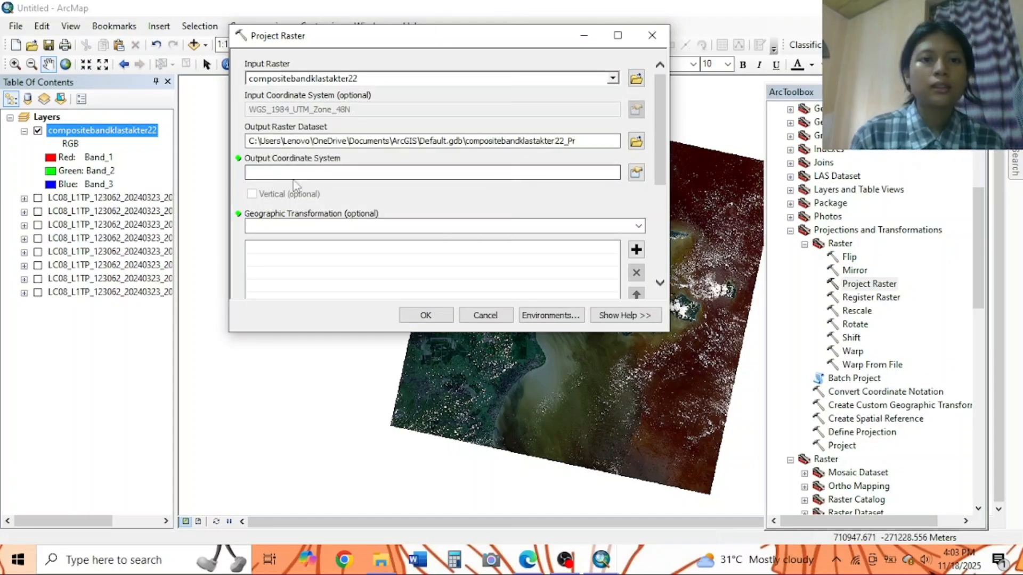
pyautogui.scroll(-1, 370, 197)
pyautogui.scroll(1, 480, 160)
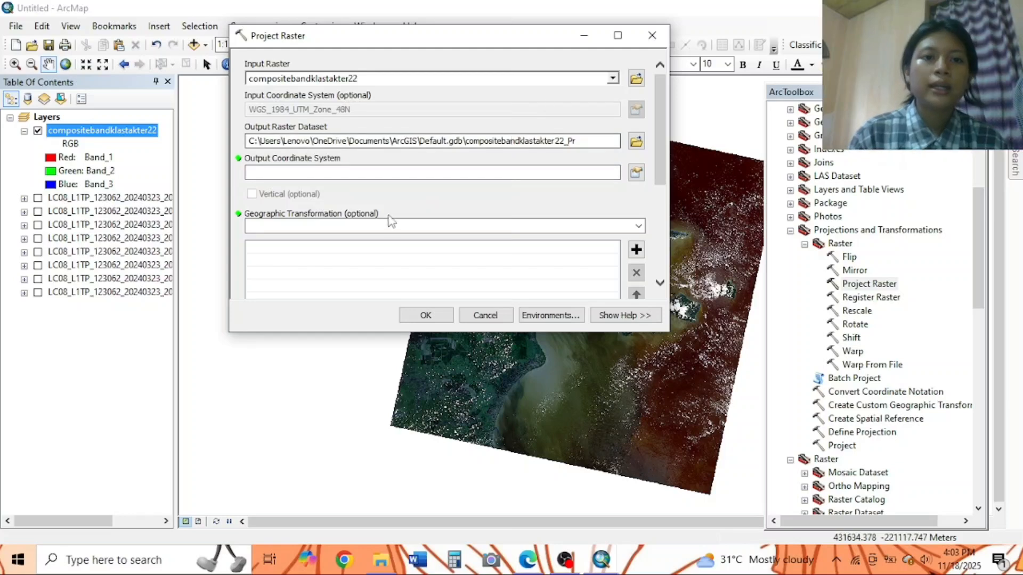
# Step: Set the output raster dataset to projectrasterklaster in Klasifikasicitra.gdb
pyautogui.click(637, 142)
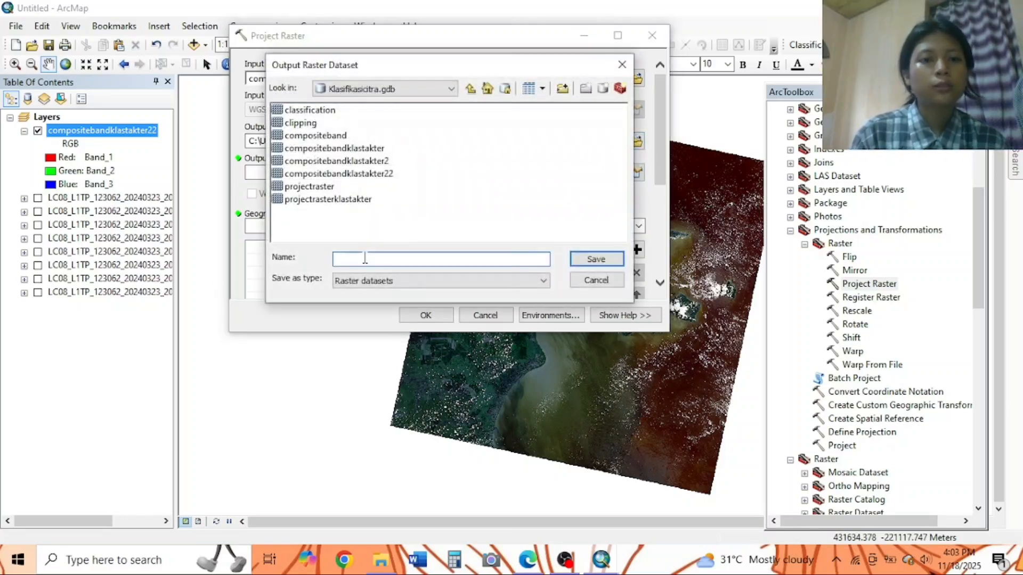
pyautogui.write('prohect')
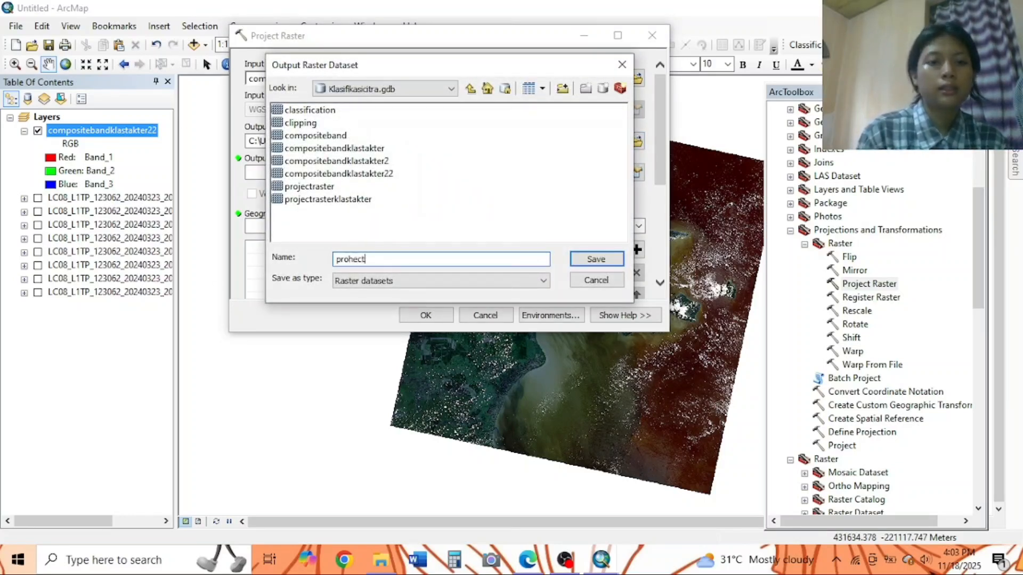
pyautogui.press('BackSpace')
pyautogui.press('BackSpace')
pyautogui.press('BackSpace')
pyautogui.press('BackSpace')
pyautogui.write('jectr')
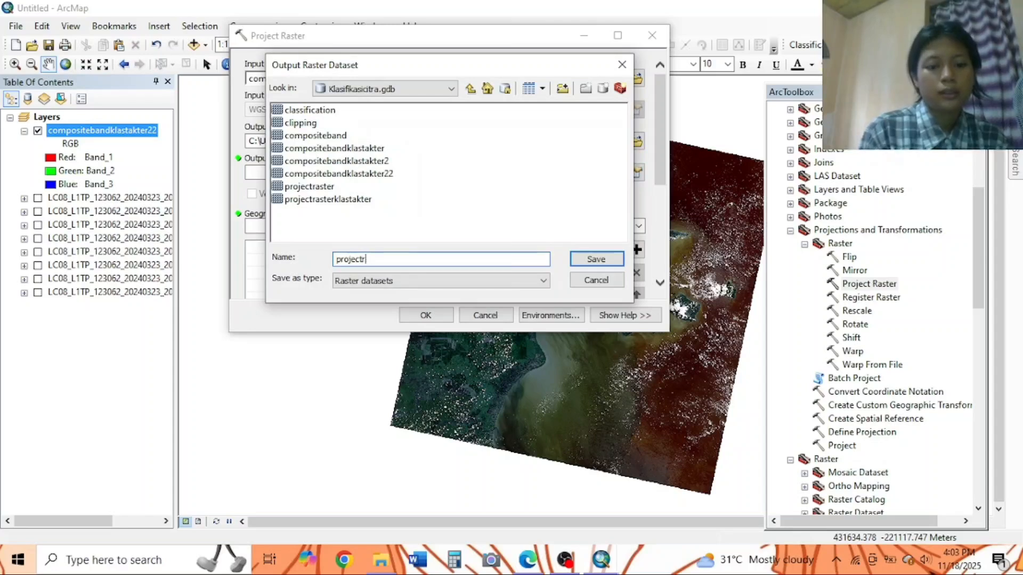
pyautogui.write('asterklaster')
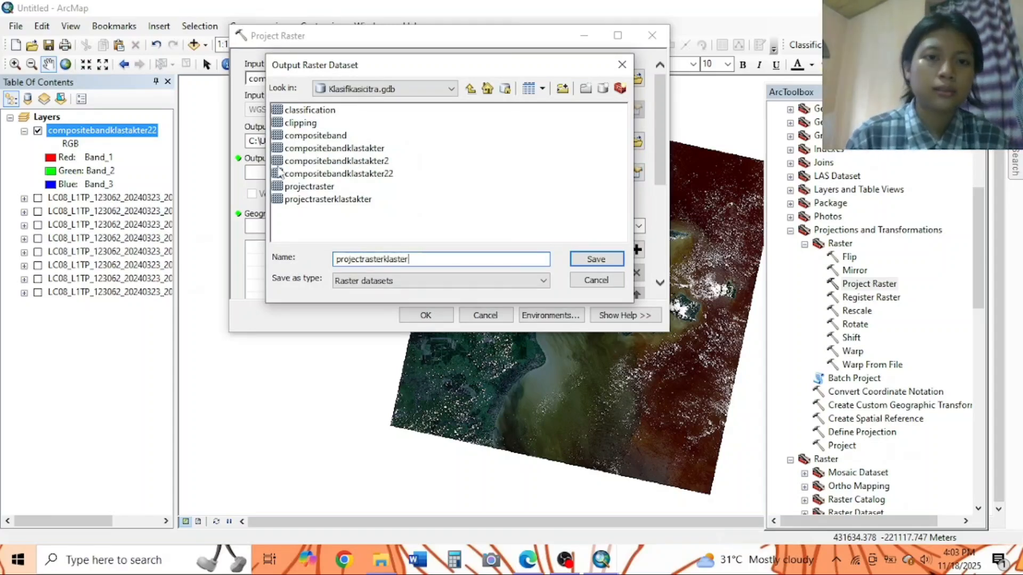
pyautogui.click(596, 259)
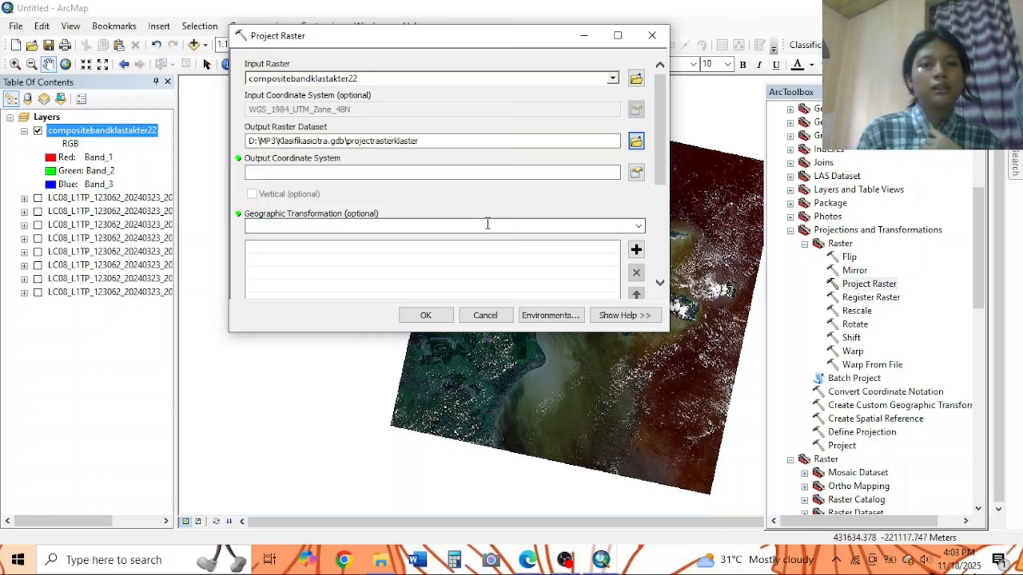
# Step: Select WGS 1984 from the World geographic coordinate systems for the output coordinate system
pyautogui.click(436, 176)
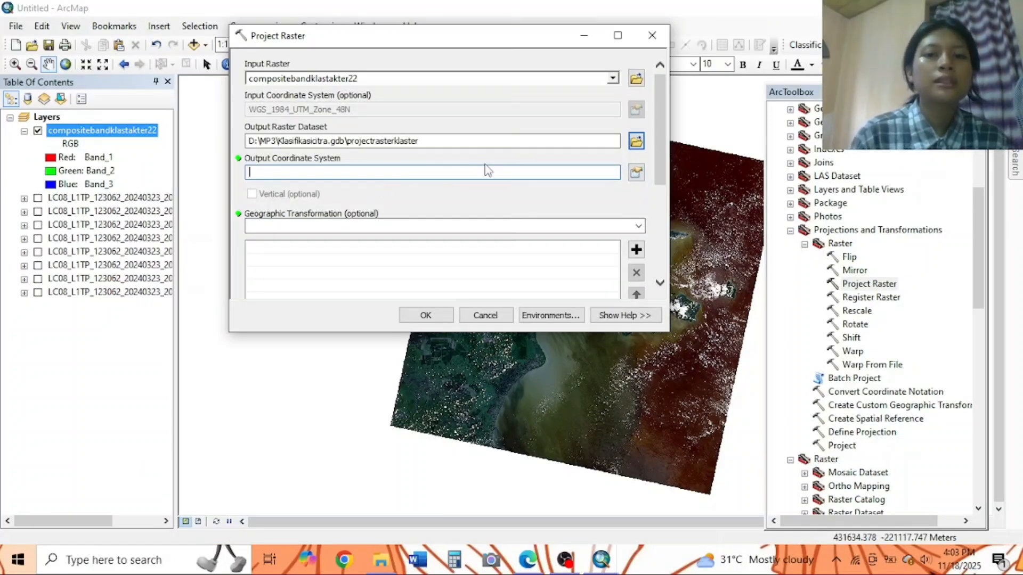
pyautogui.click(637, 173)
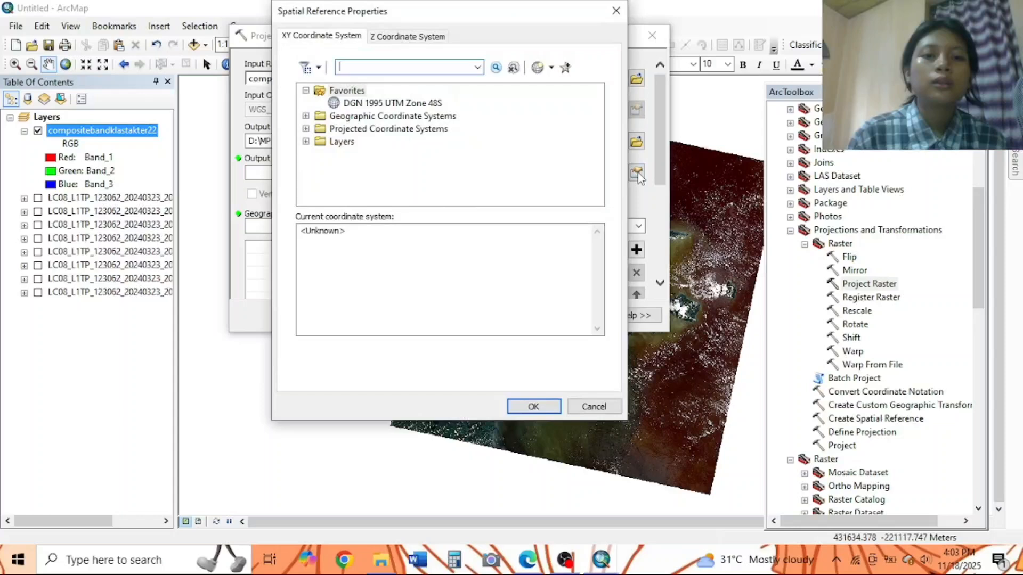
pyautogui.click(305, 115)
pyautogui.scroll(-5, 341, 160)
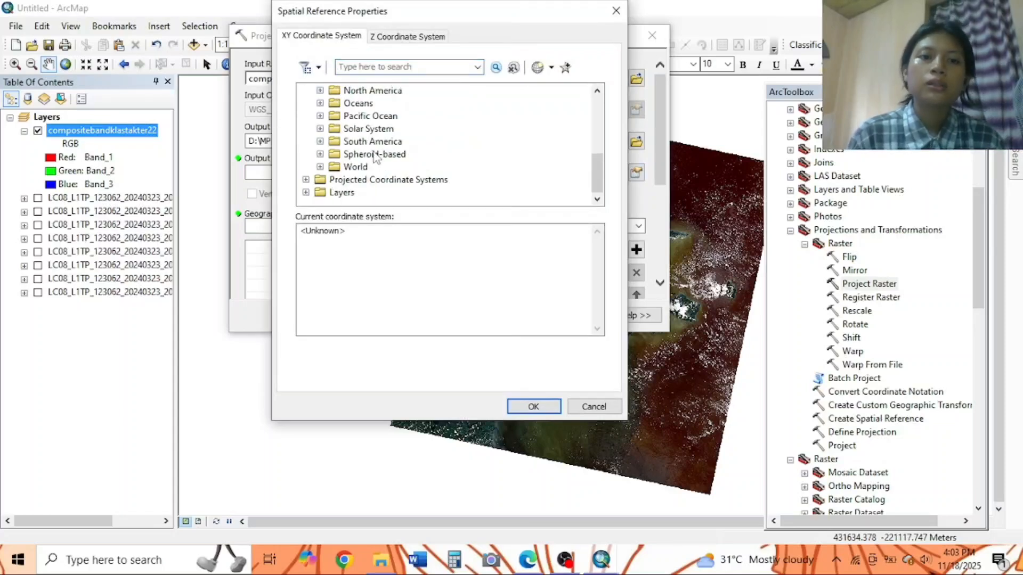
pyautogui.scroll(6, 376, 156)
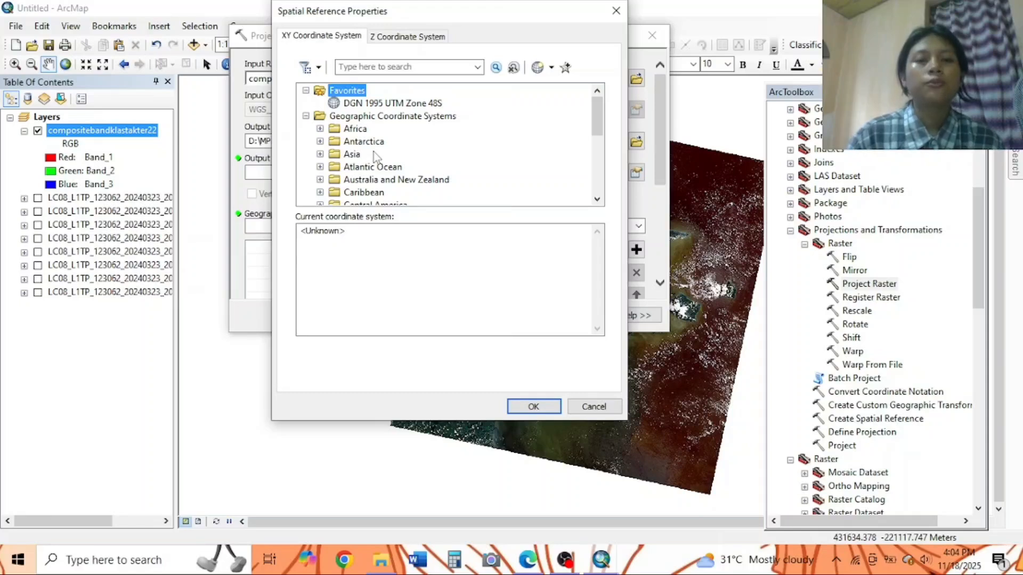
pyautogui.scroll(-5, 365, 182)
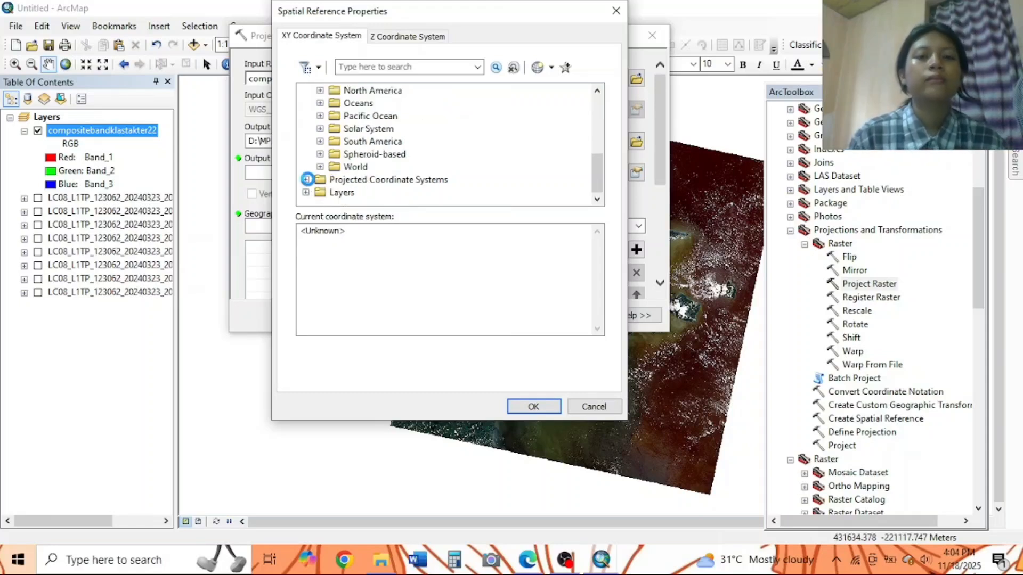
pyautogui.click(307, 179)
pyautogui.scroll(7, 373, 154)
pyautogui.scroll(-3, 375, 153)
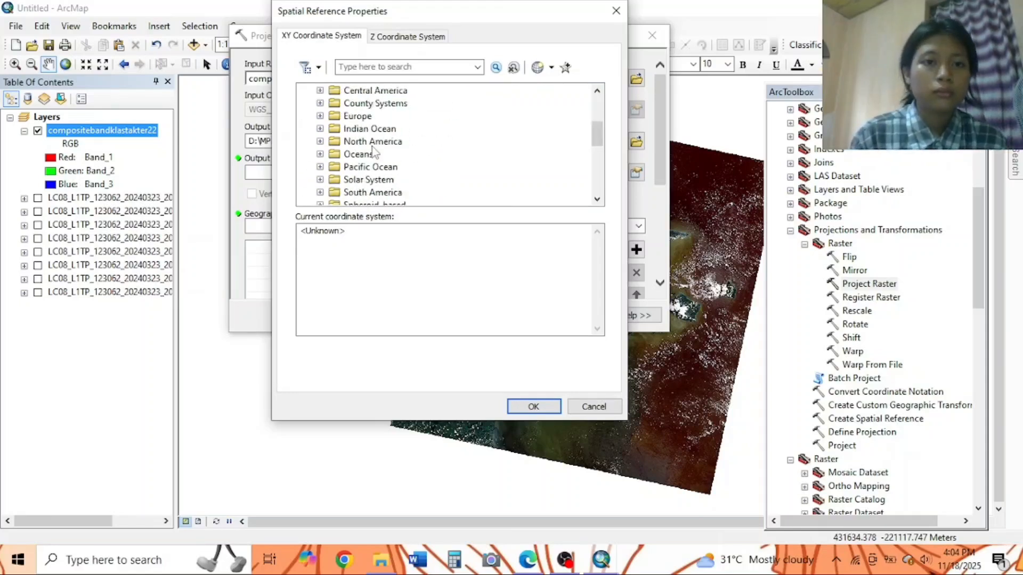
pyautogui.scroll(-2, 374, 152)
pyautogui.click(320, 141)
pyautogui.scroll(-4, 372, 152)
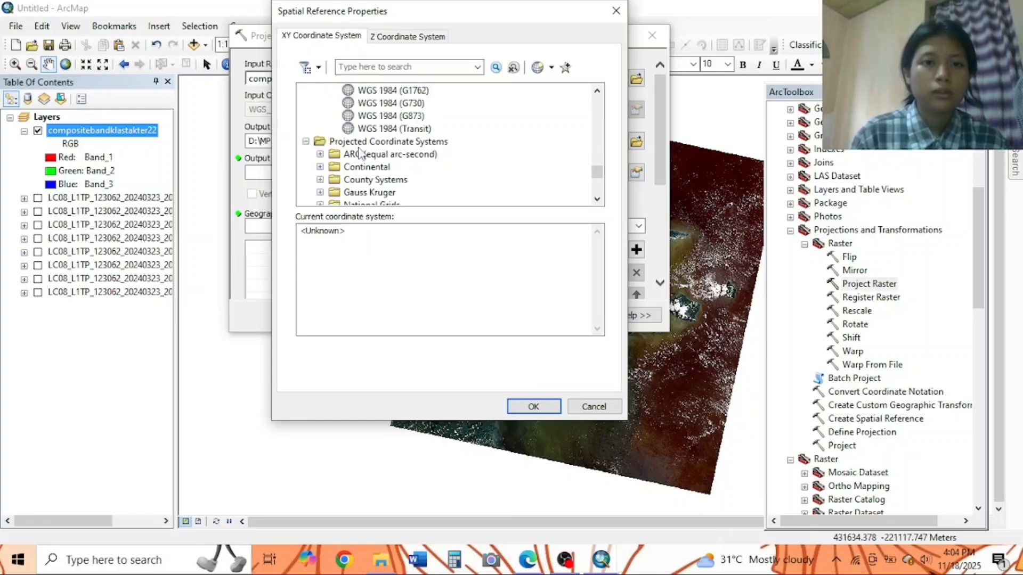
pyautogui.scroll(1, 414, 155)
pyautogui.doubleClick(395, 91)
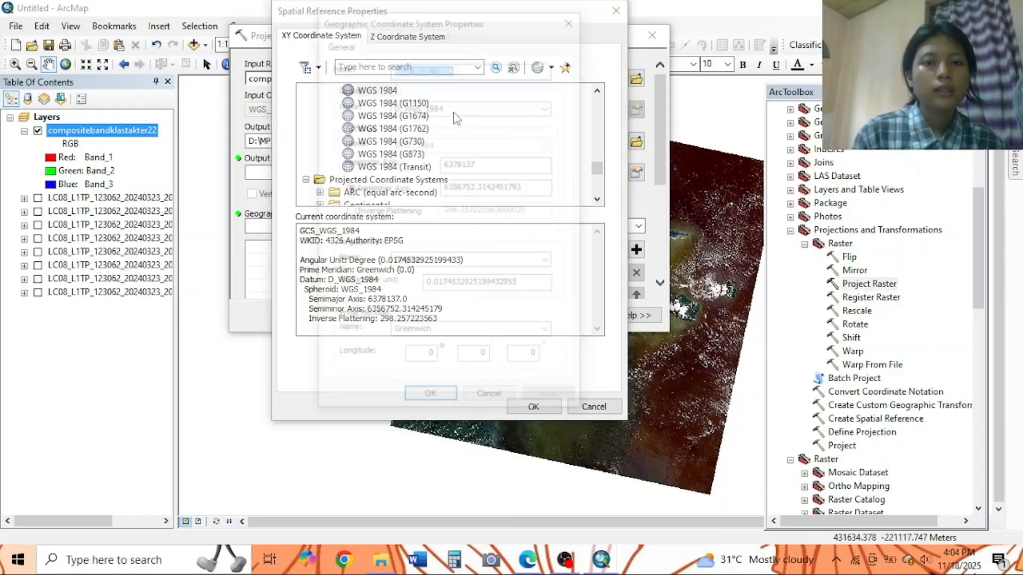
pyautogui.click(574, 16)
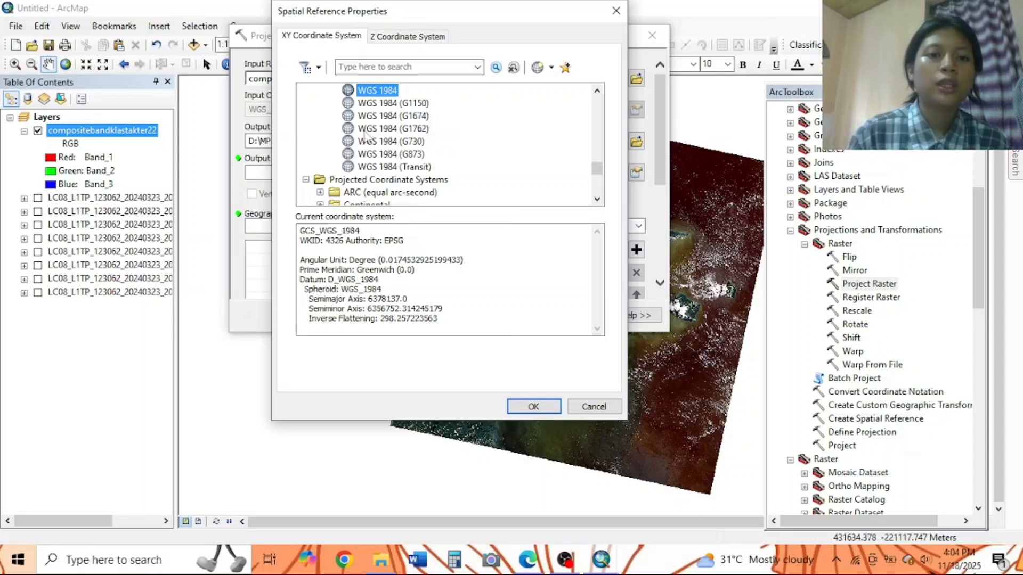
# Step: Examine the projected UTM coordinate systems available for Indonesia
pyautogui.scroll(2, 440, 160)
pyautogui.scroll(-3, 441, 160)
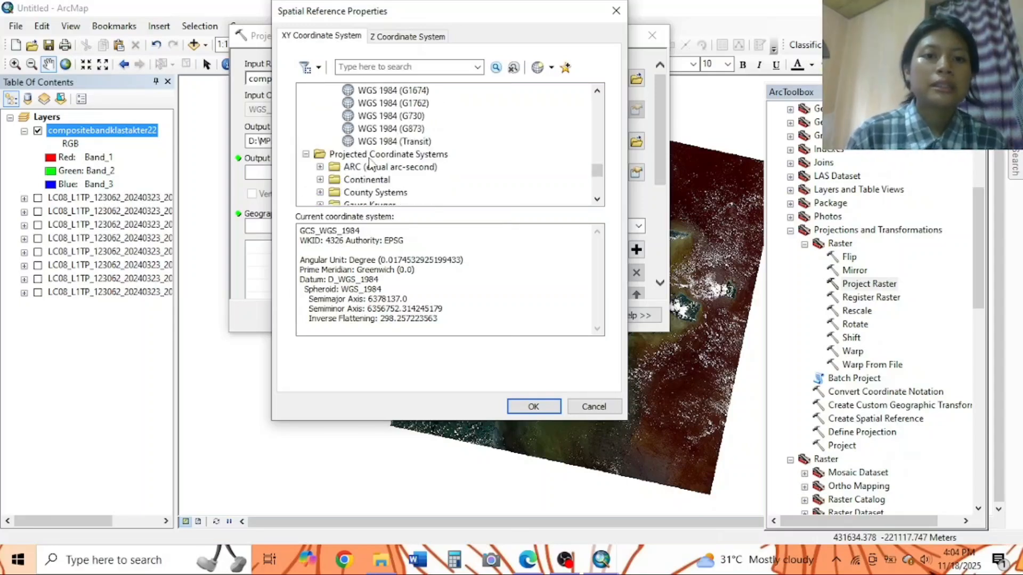
pyautogui.scroll(-4, 370, 162)
pyautogui.click(320, 154)
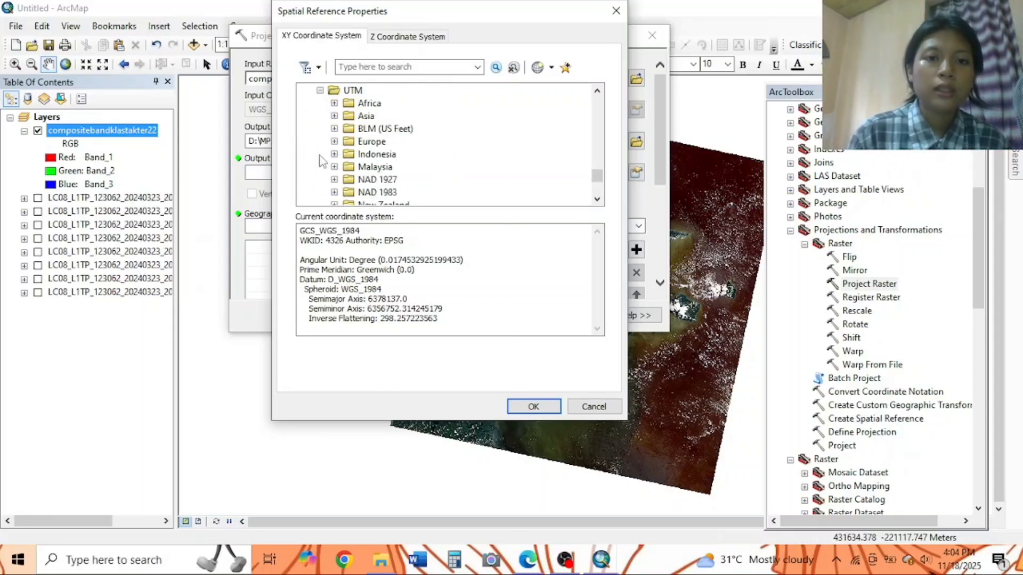
pyautogui.click(334, 154)
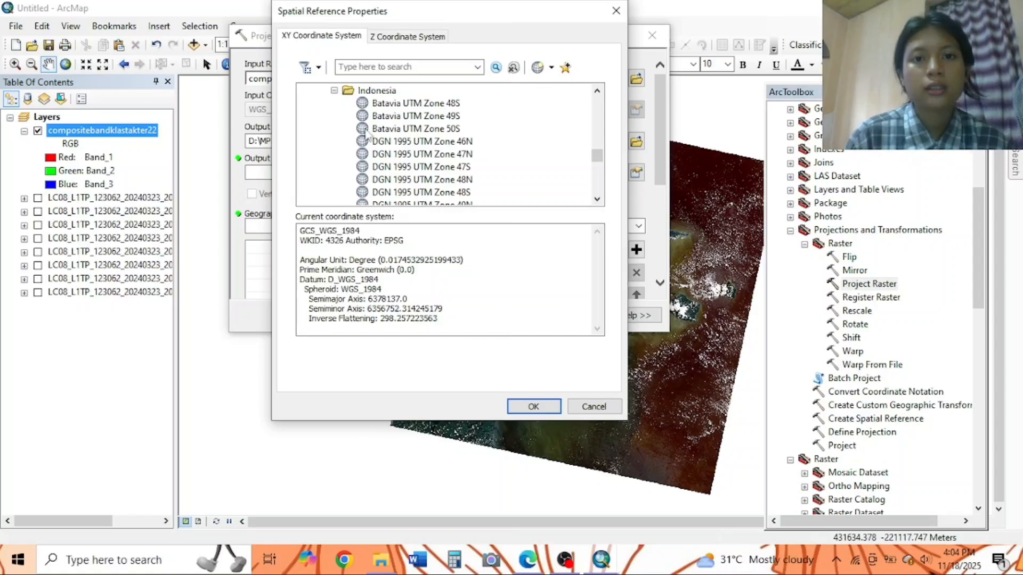
pyautogui.scroll(-8, 390, 132)
pyautogui.scroll(3, 390, 132)
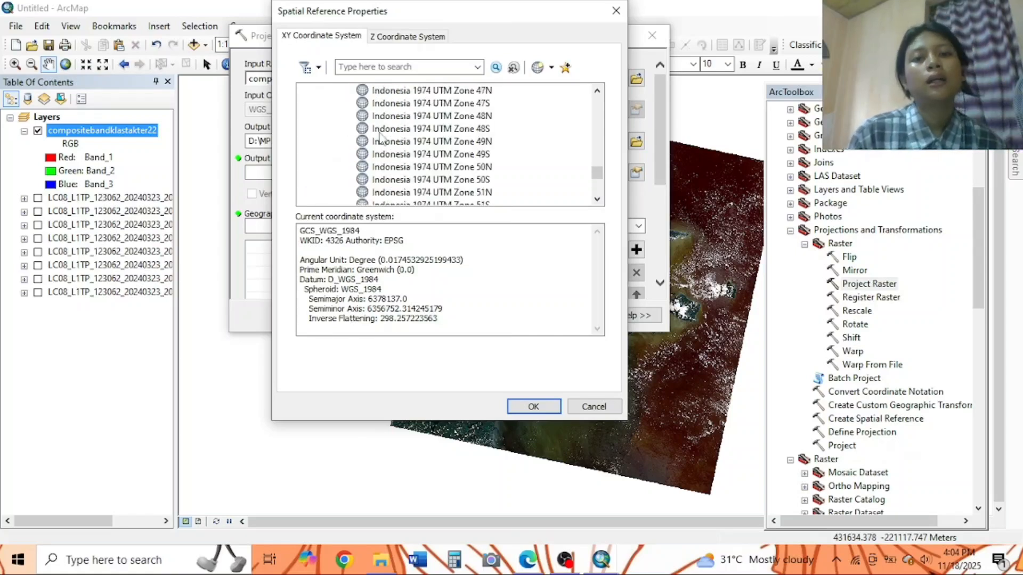
pyautogui.scroll(5, 381, 137)
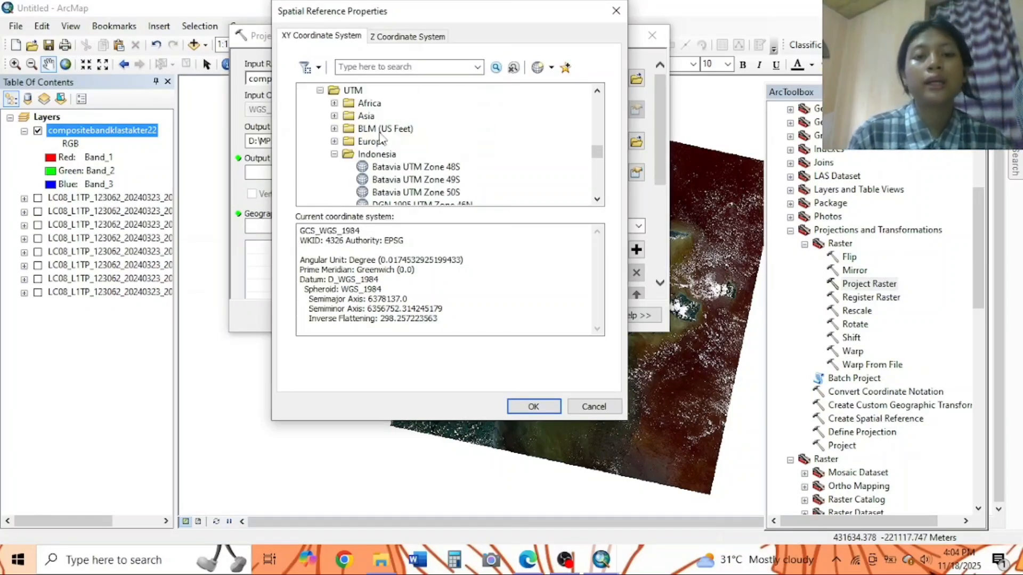
# Step: Accept GCS_WGS_1984 as the output coordinate system and review the Project Raster settings
pyautogui.click(533, 407)
pyautogui.scroll(-1, 352, 232)
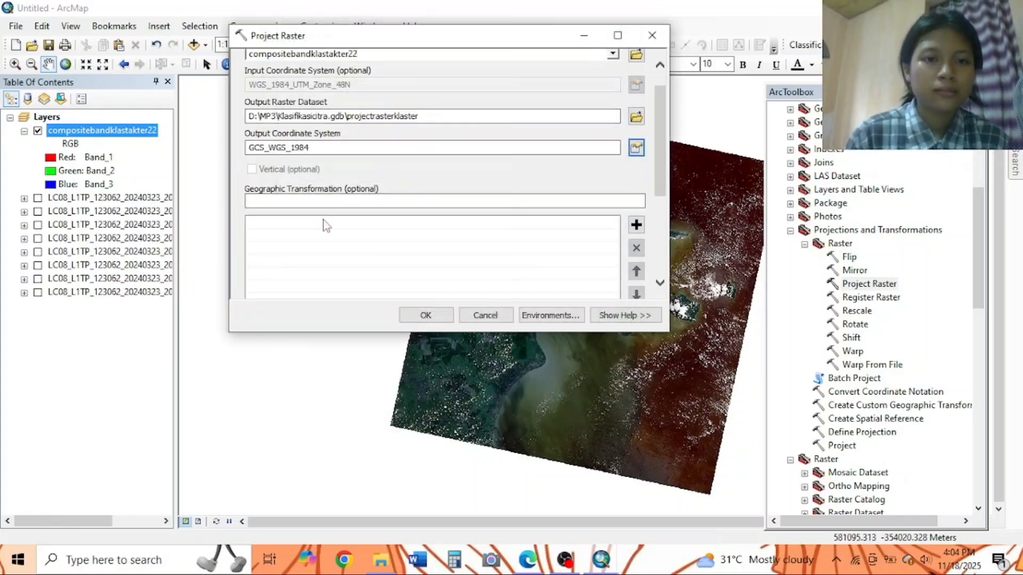
pyautogui.scroll(1, 434, 146)
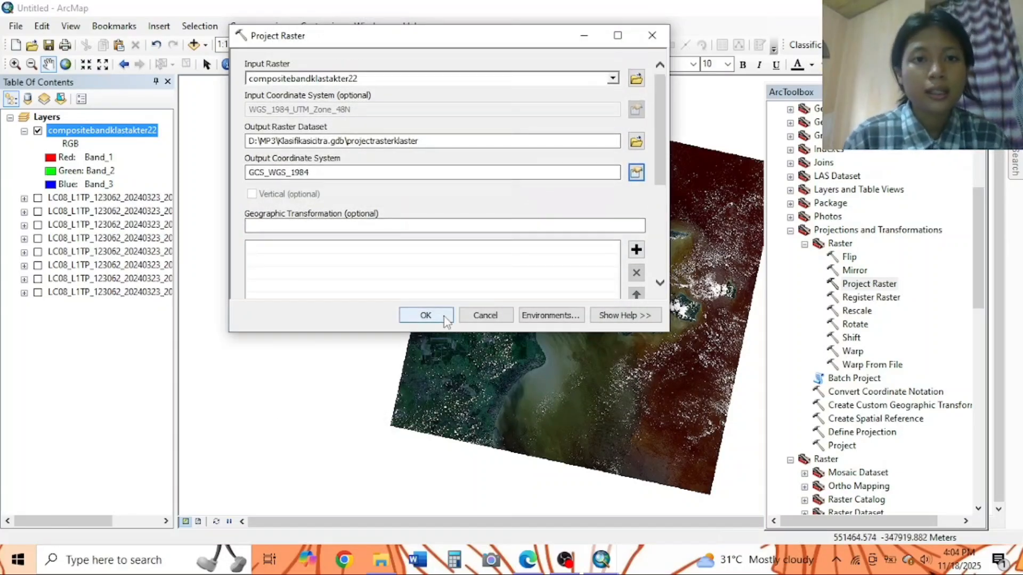
# Step: Run Project Raster on compositebandklastakter22 with the GCS_WGS_1984 output coordinate system
pyautogui.click(426, 315)
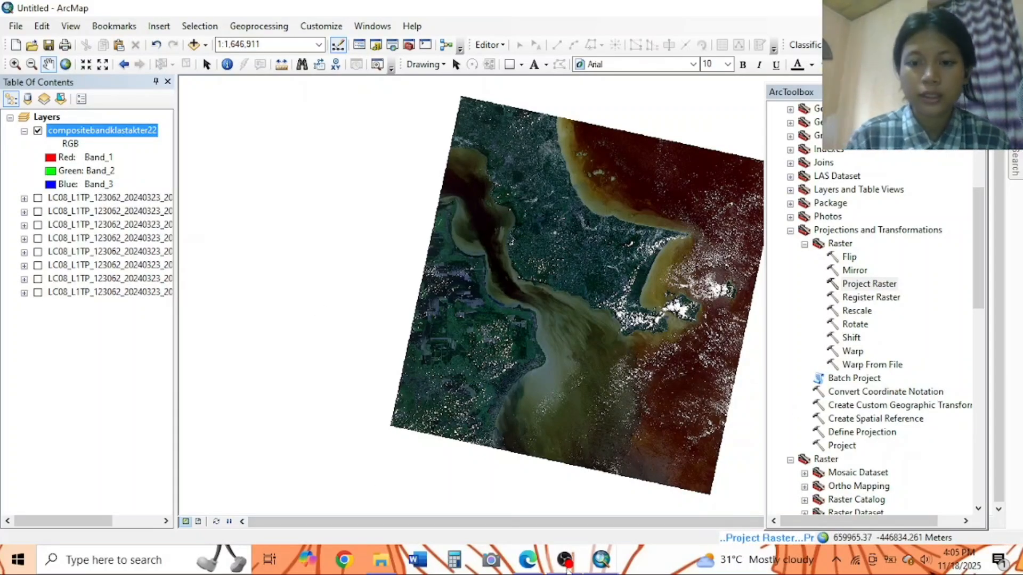
pyautogui.click(565, 559)
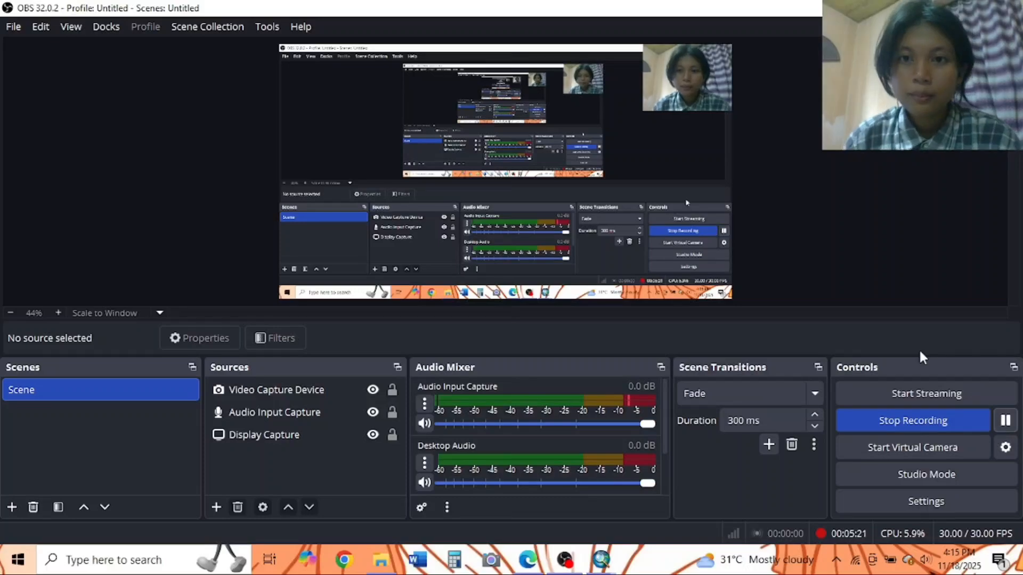
pyautogui.click(601, 559)
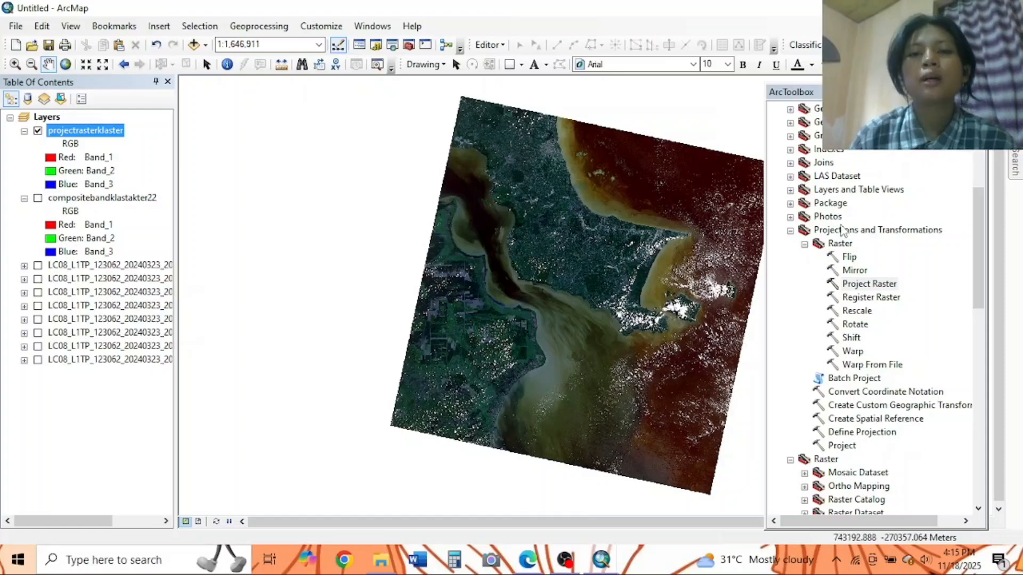
# Step: Look through the Data Management tools for the raster Clip tool
pyautogui.scroll(-9, 836, 292)
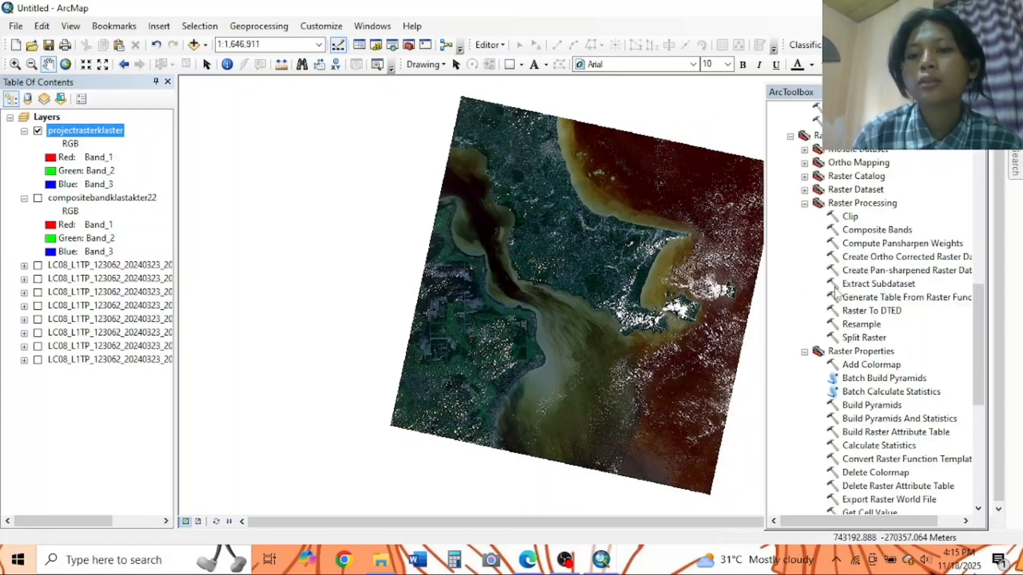
pyautogui.scroll(15, 928, 290)
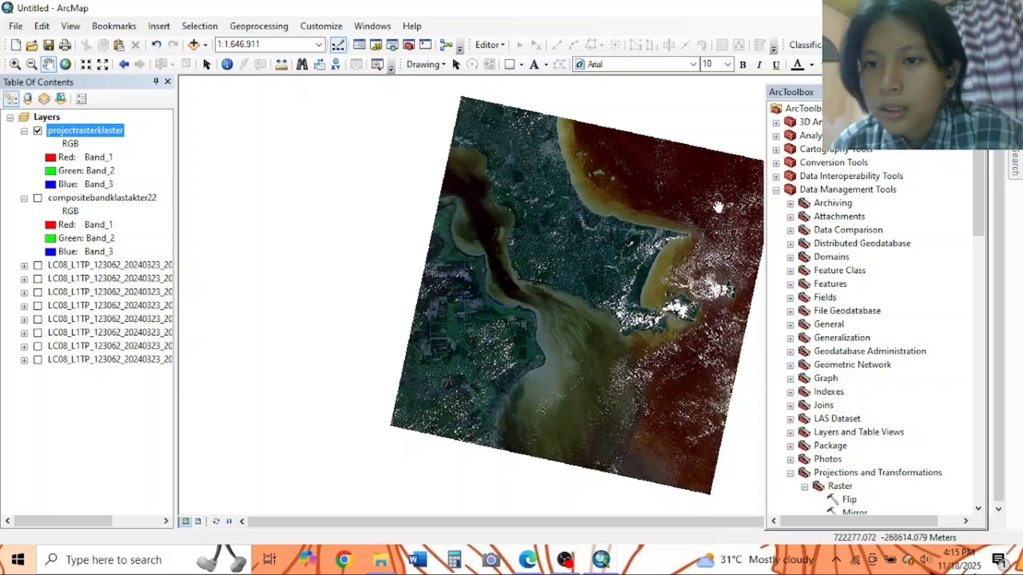
pyautogui.scroll(-7, 845, 288)
pyautogui.scroll(-6, 844, 287)
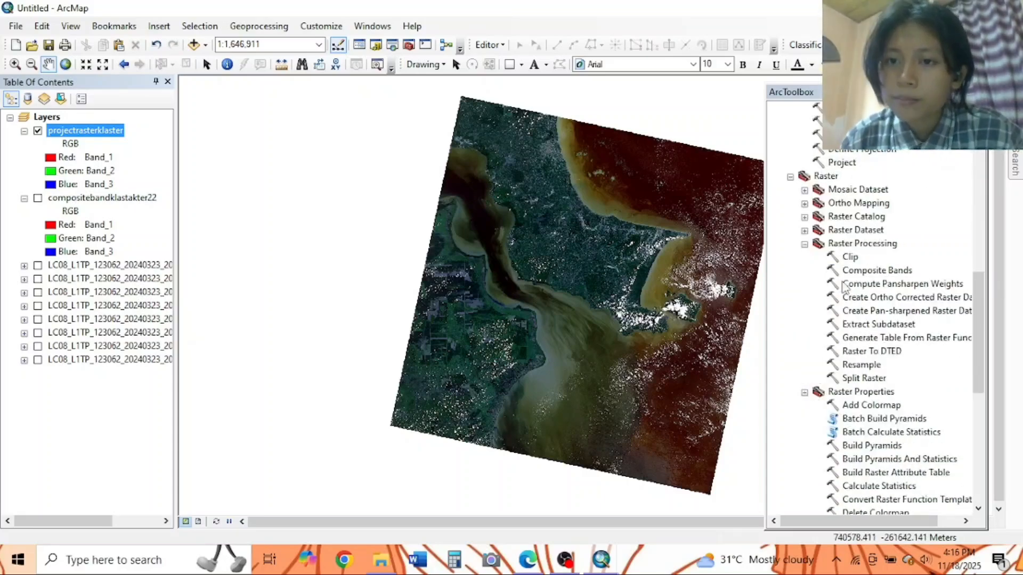
pyautogui.scroll(-8, 829, 326)
pyautogui.scroll(3, 829, 326)
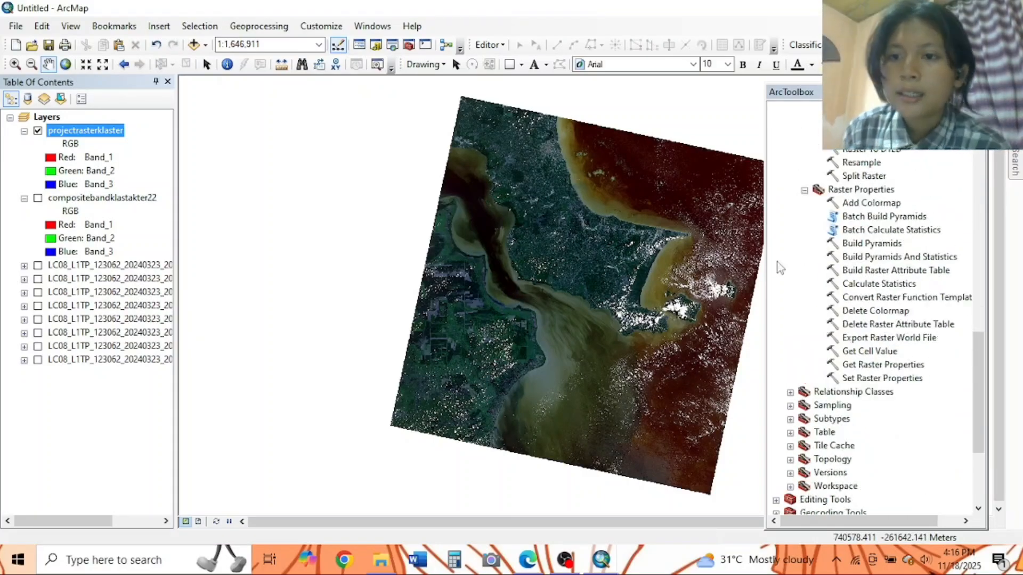
pyautogui.scroll(-4, 828, 212)
pyautogui.scroll(10, 828, 212)
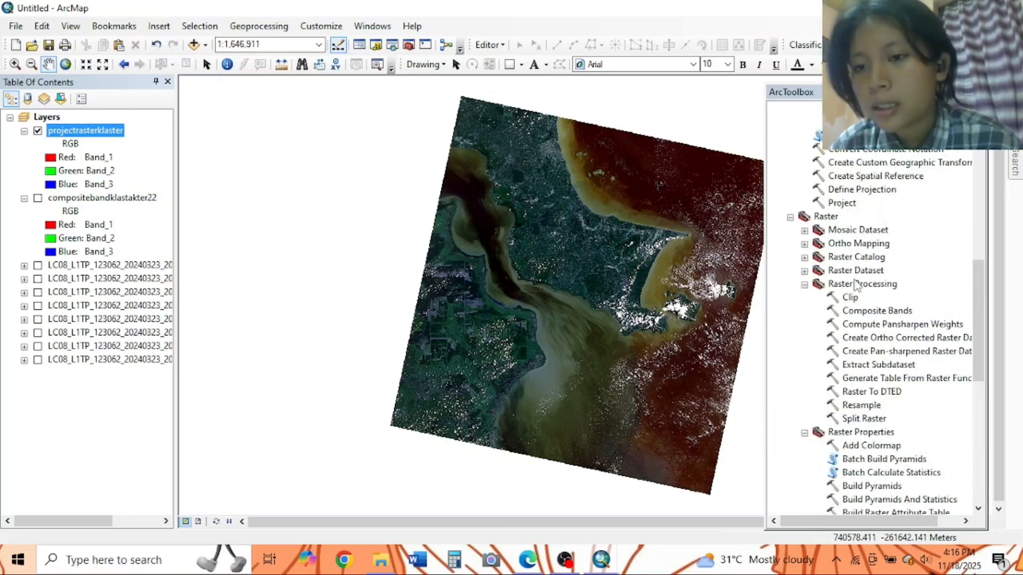
pyautogui.doubleClick(850, 299)
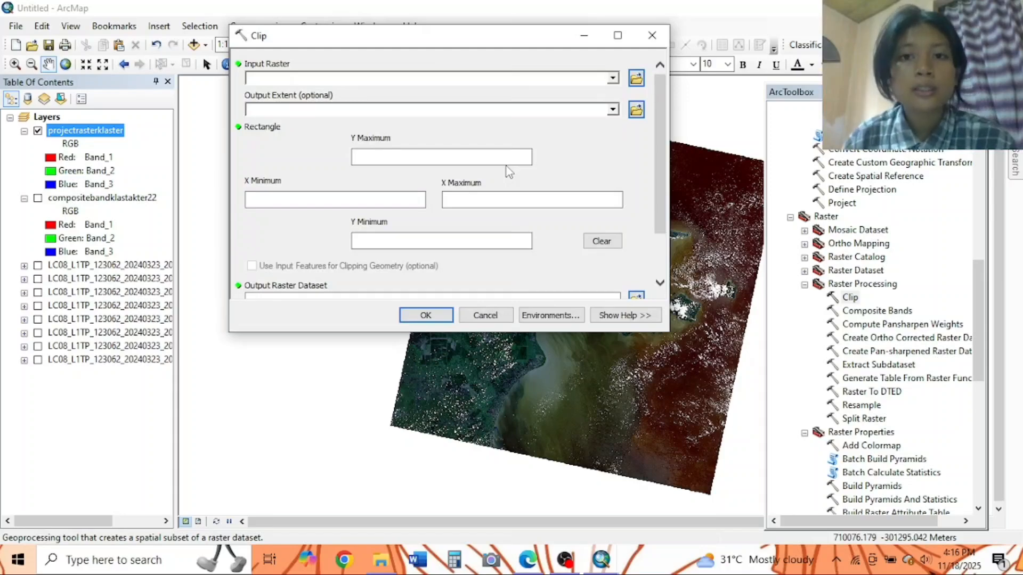
pyautogui.click(613, 78)
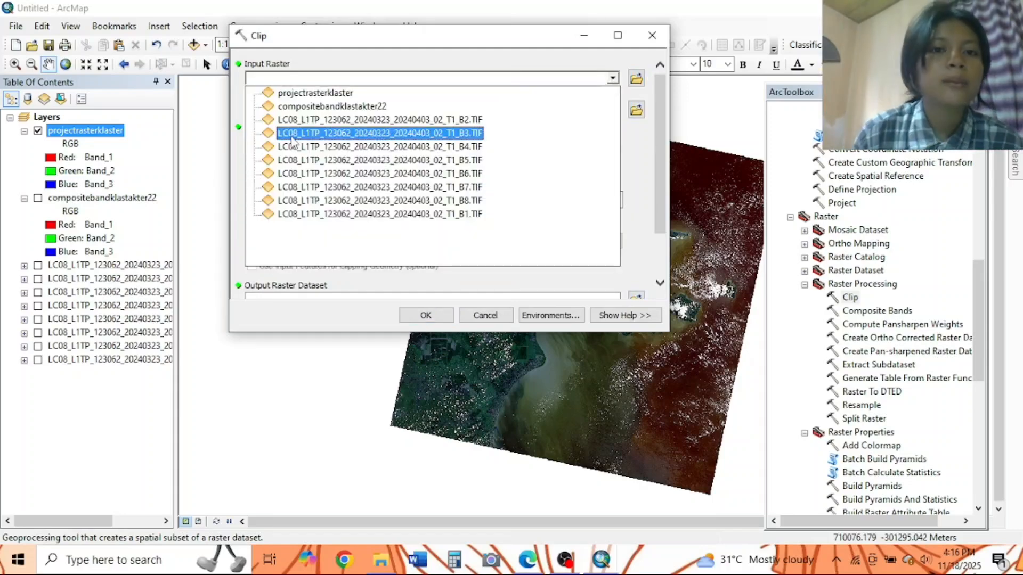
pyautogui.click(316, 94)
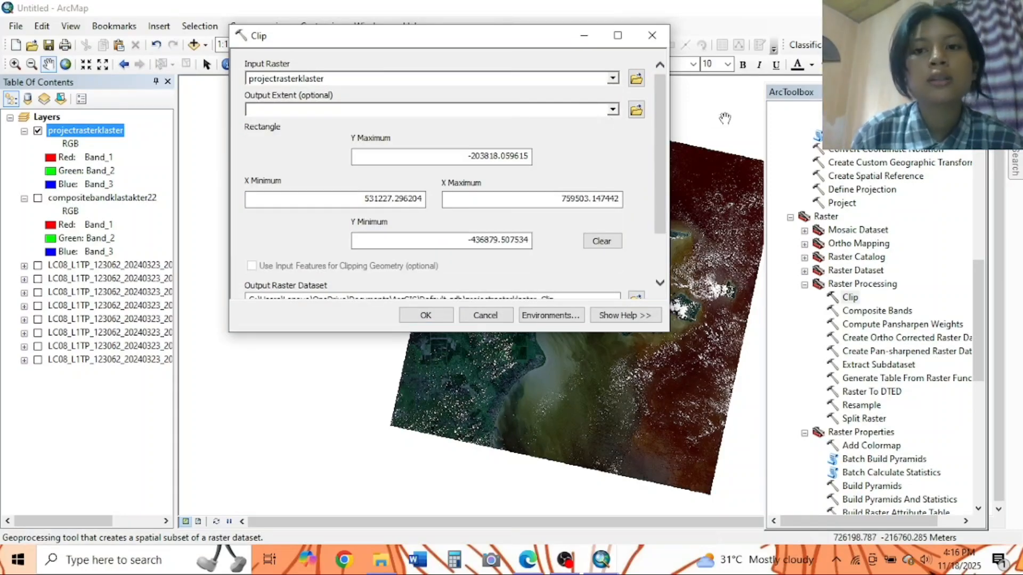
pyautogui.click(726, 118)
pyautogui.click(653, 36)
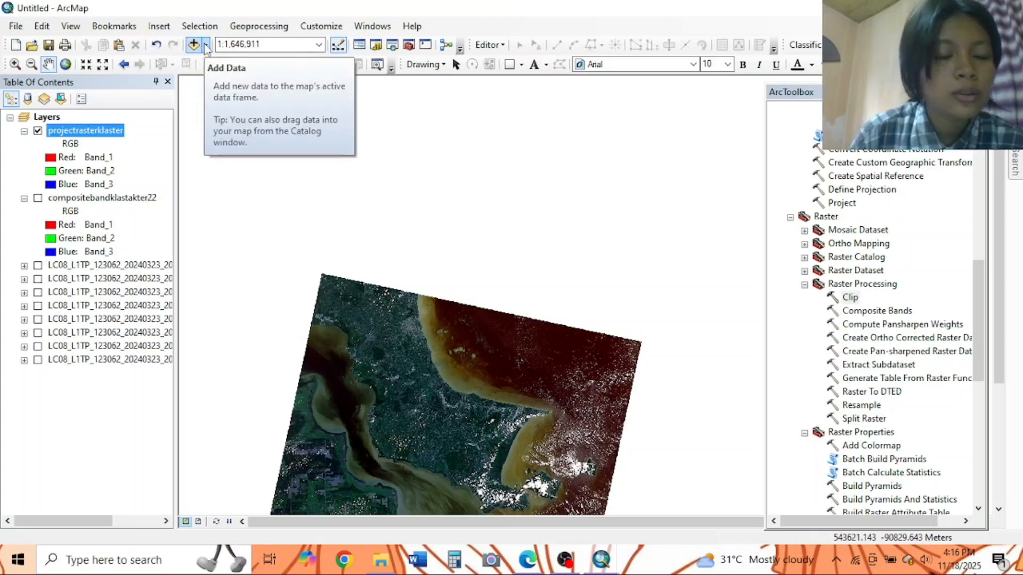
# Step: Add the Pangkal Pinang boundary layer from the Catalog to the map and zoom to its extent
pyautogui.click(205, 46)
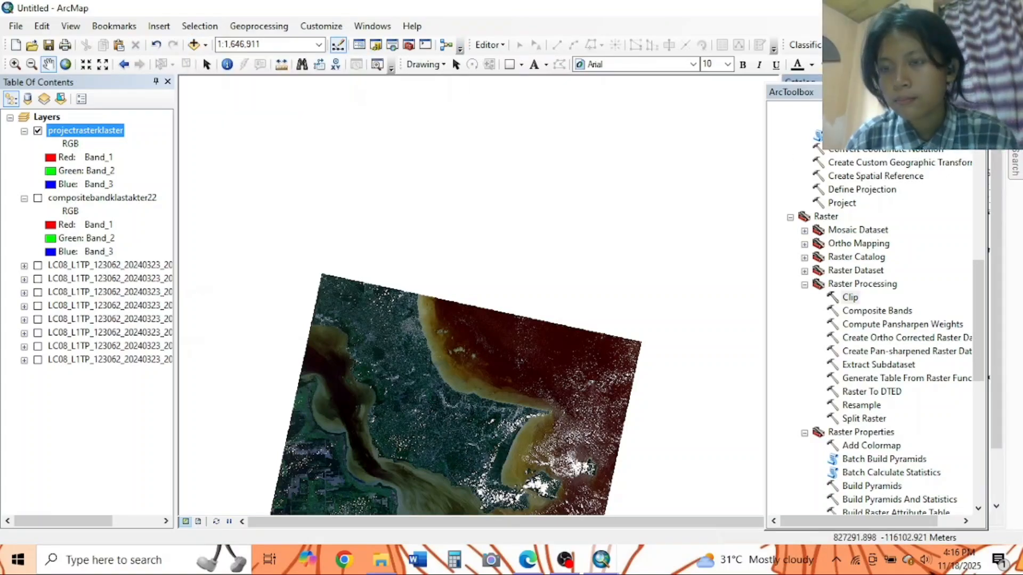
pyautogui.click(979, 92)
pyautogui.moveTo(858, 458); pyautogui.dragTo(182, 184)
pyautogui.moveTo(80, 123); pyautogui.dragTo(84, 121)
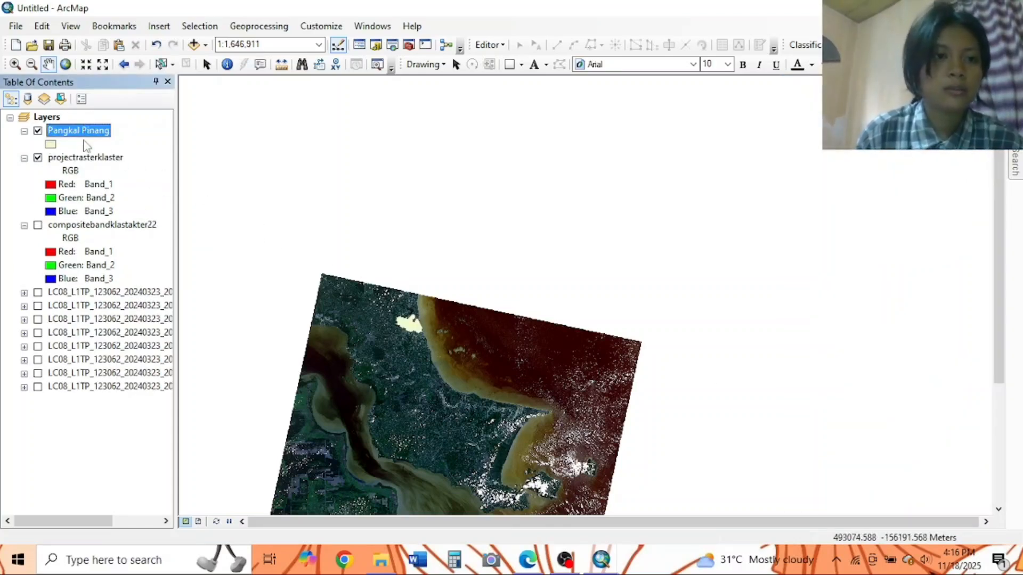
pyautogui.rightClick(83, 136)
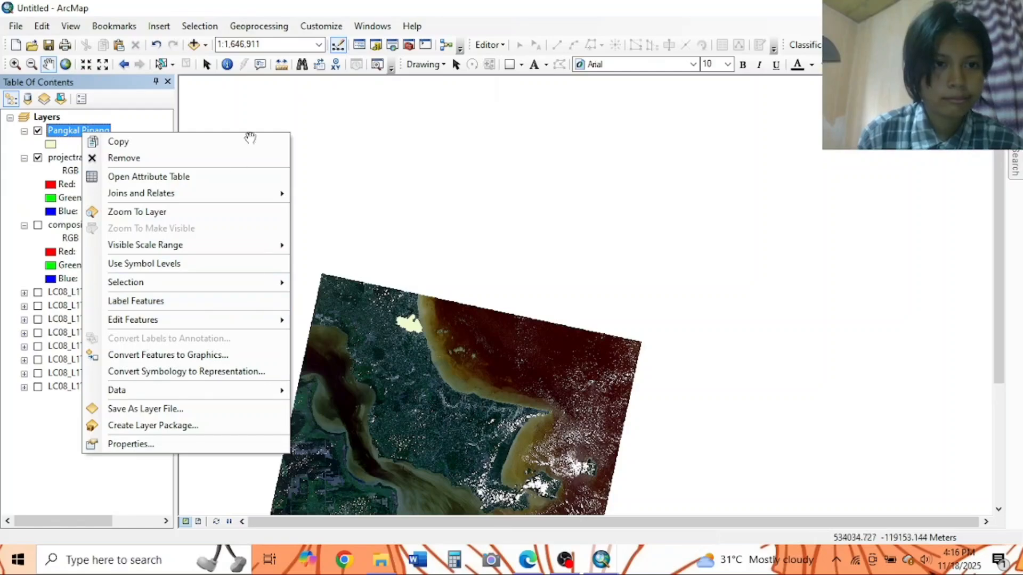
pyautogui.click(205, 214)
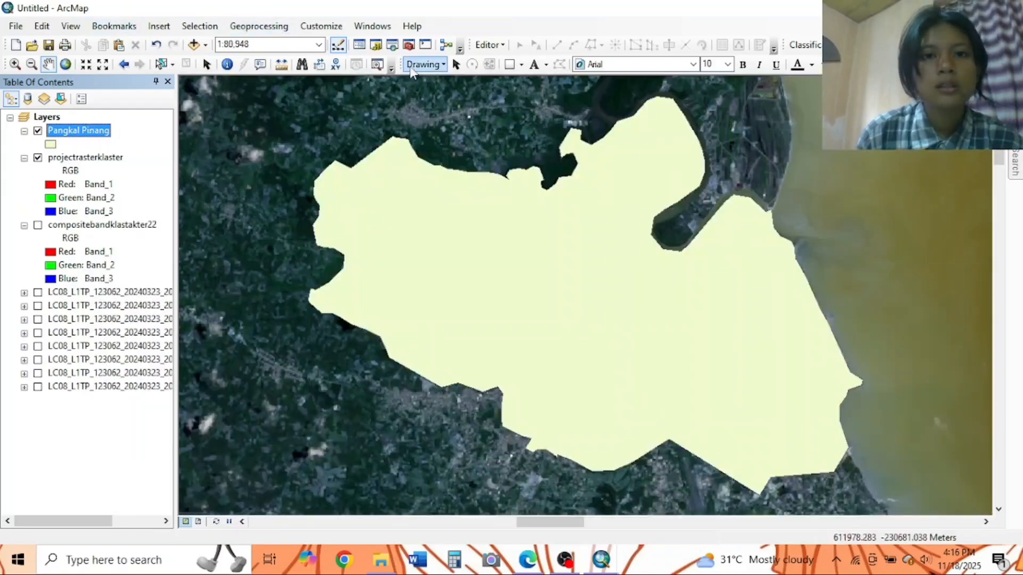
# Step: Clip projectrasterklaster to the Pangkal Pinang extent, using the input features for clipping geometry and keeping the default output dataset
pyautogui.click(409, 46)
pyautogui.doubleClick(850, 297)
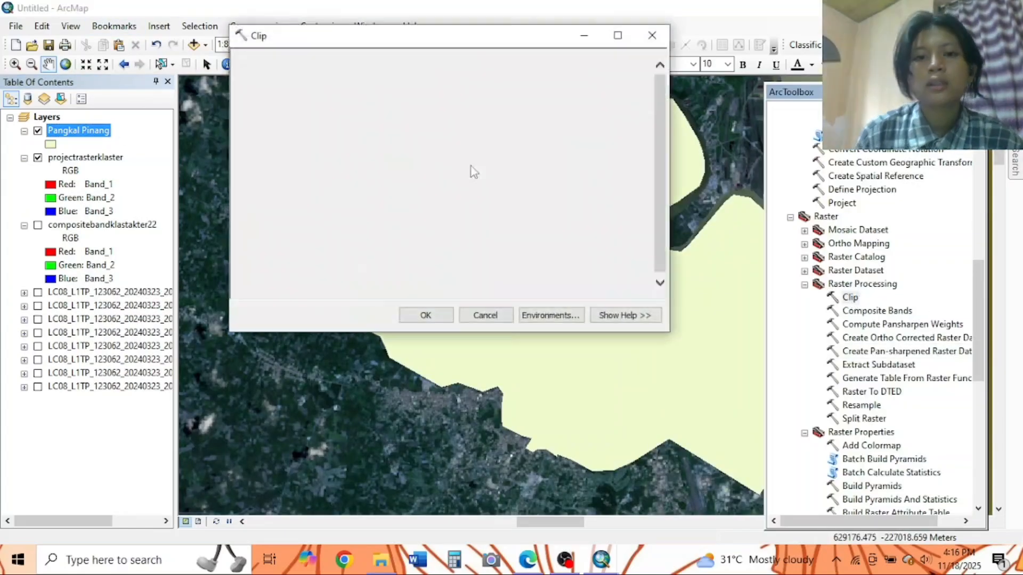
pyautogui.click(612, 78)
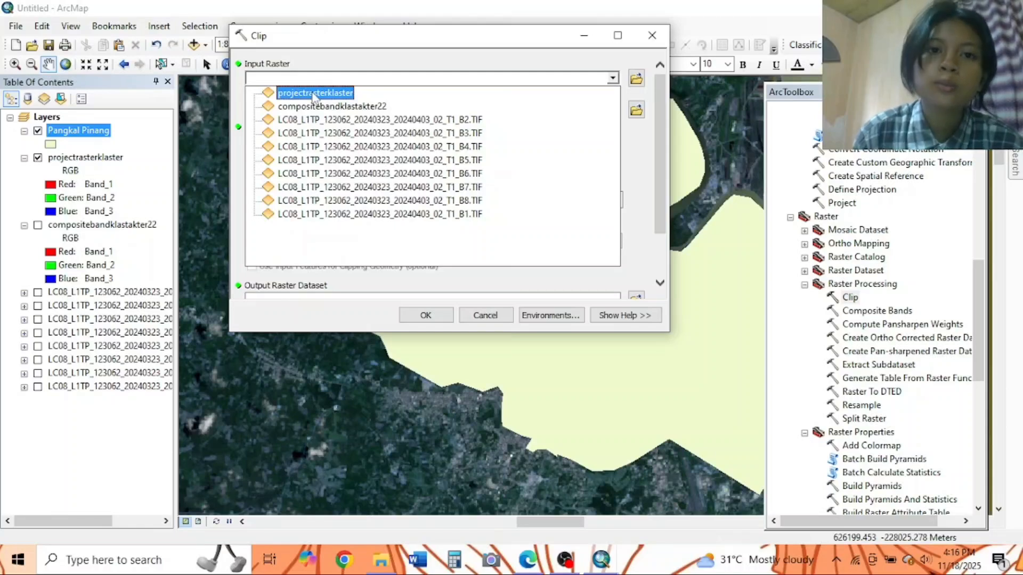
pyautogui.click(314, 94)
pyautogui.click(613, 110)
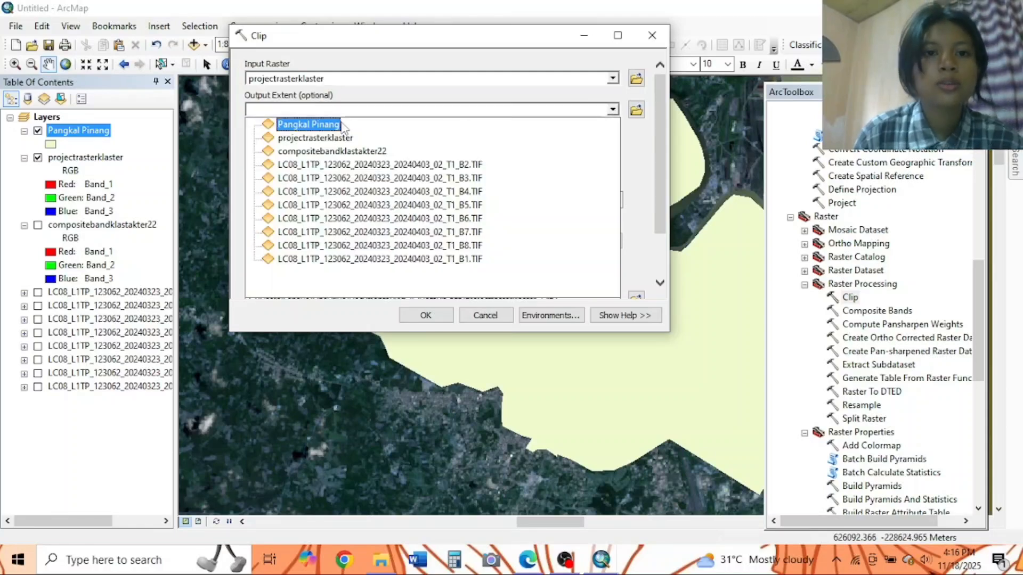
pyautogui.click(309, 125)
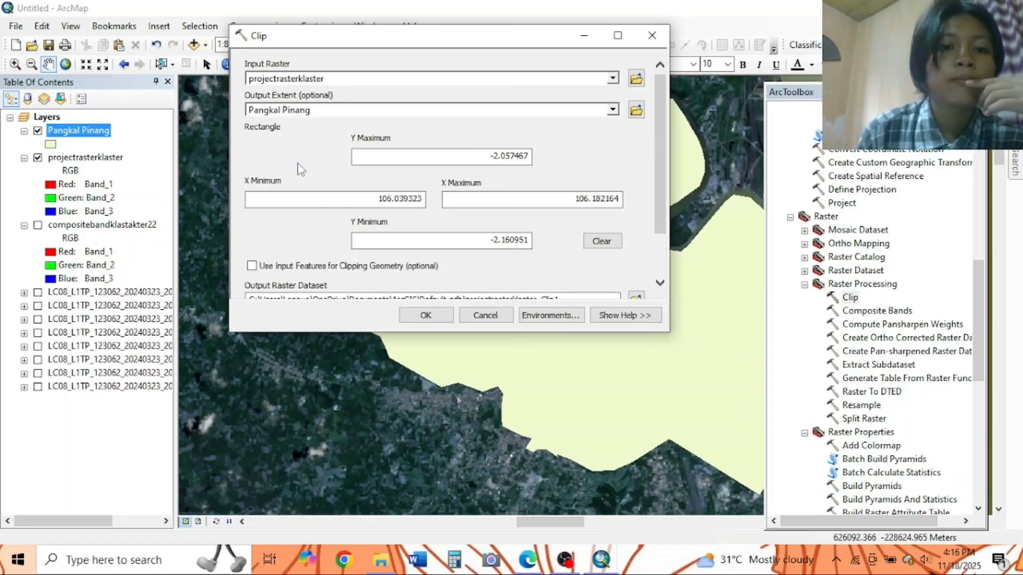
pyautogui.scroll(-2, 261, 207)
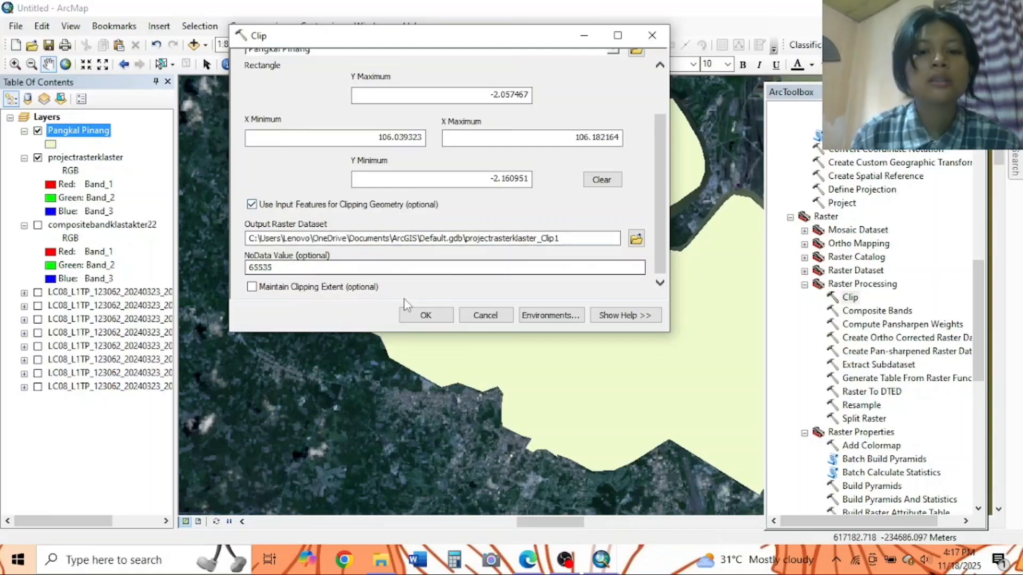
pyautogui.click(424, 316)
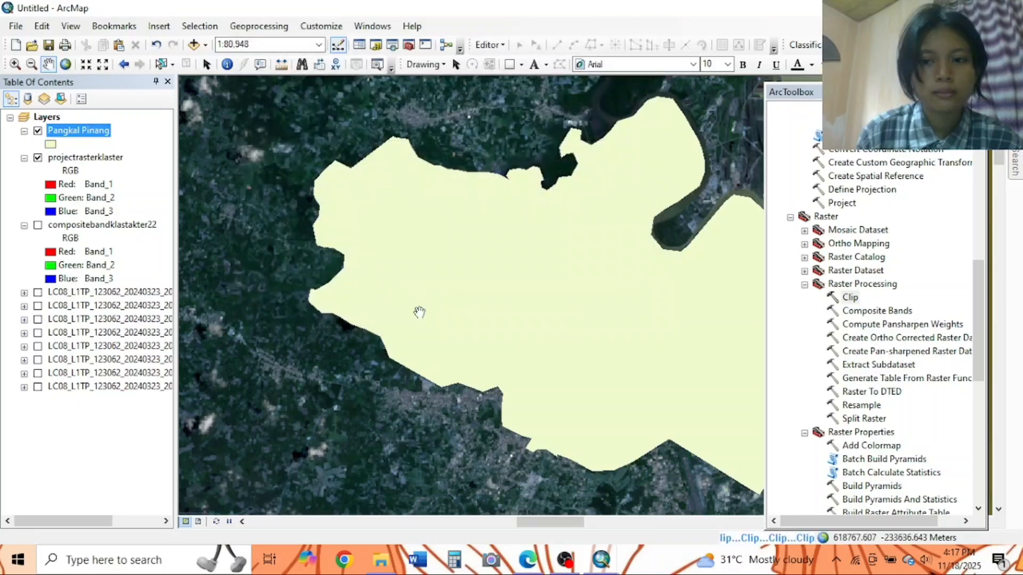
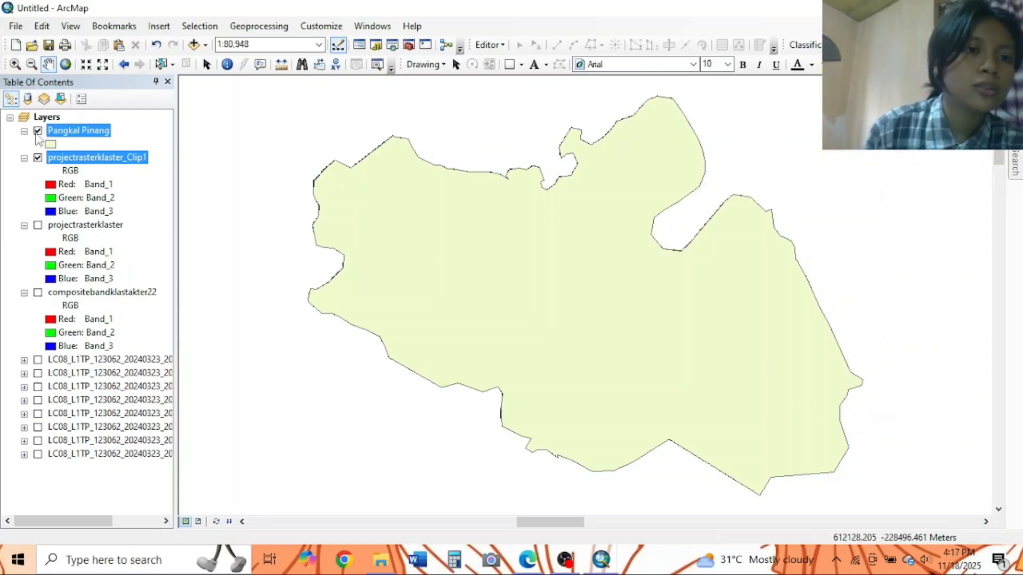
# Step: Hide the Pangkal Pinang boundary layer and view the clipped raster beneath it
pyautogui.click(38, 130)
pyautogui.moveTo(416, 233); pyautogui.dragTo(386, 279)
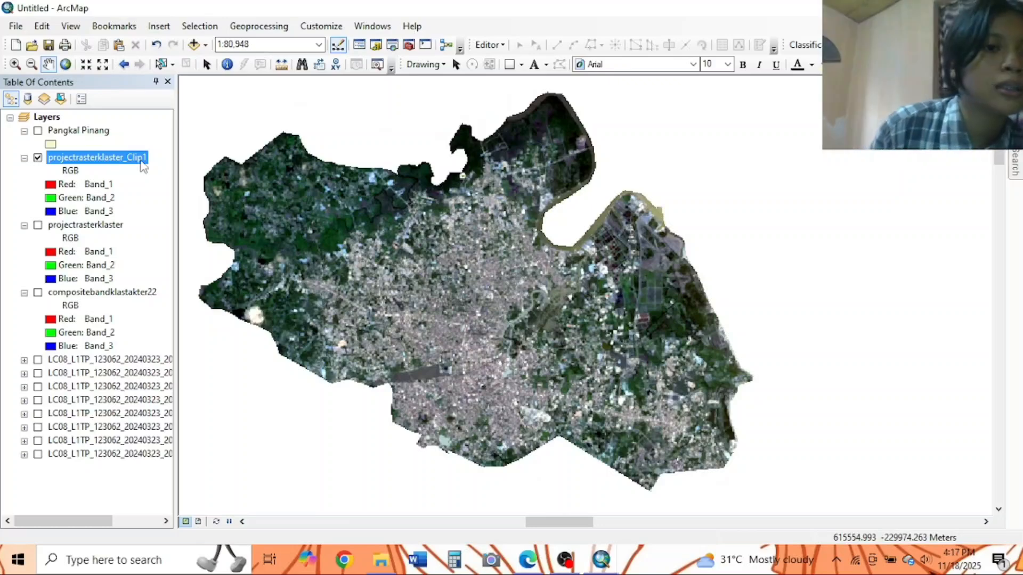
pyautogui.click(567, 566)
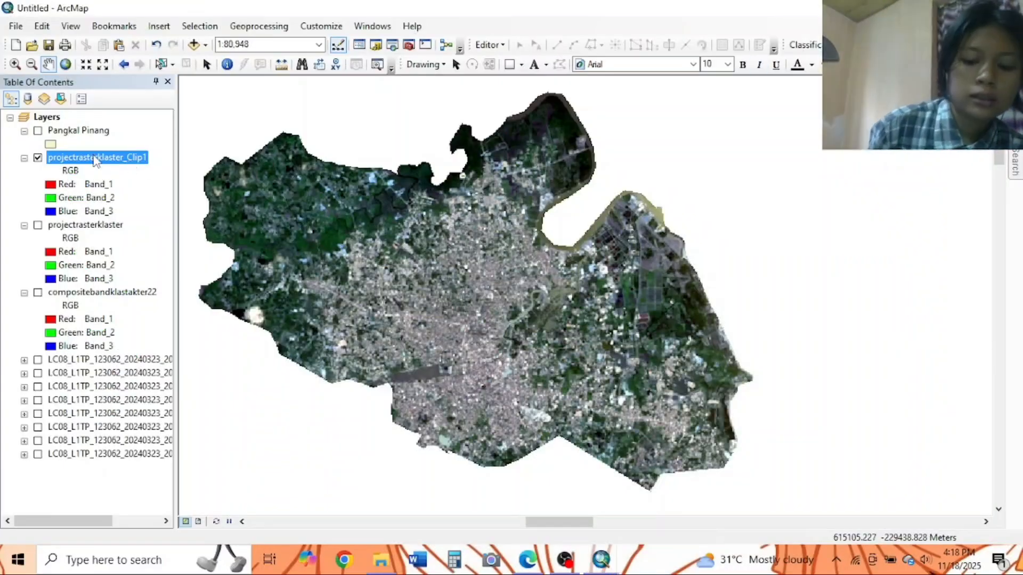
pyautogui.rightClick(96, 161)
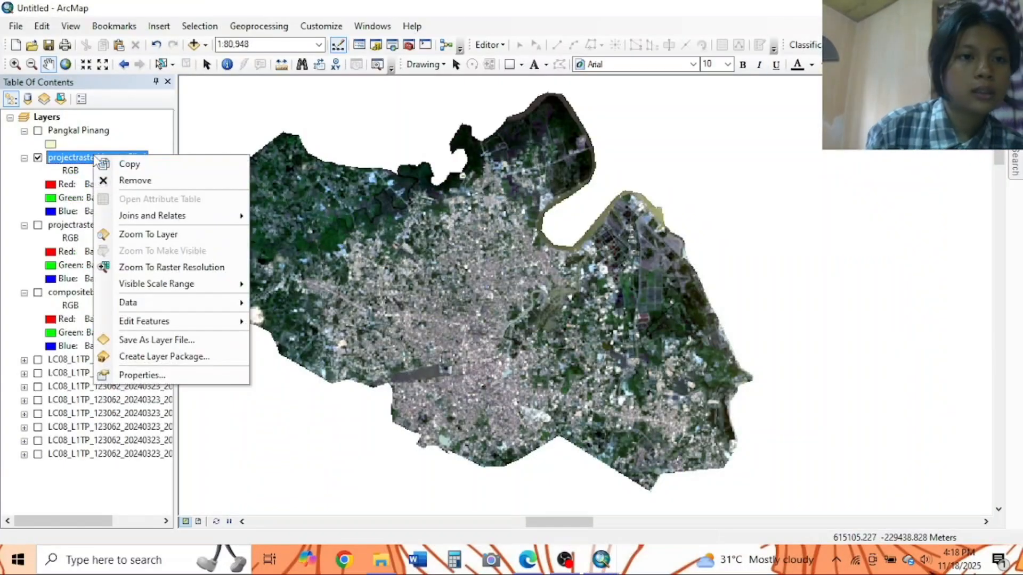
pyautogui.click(140, 374)
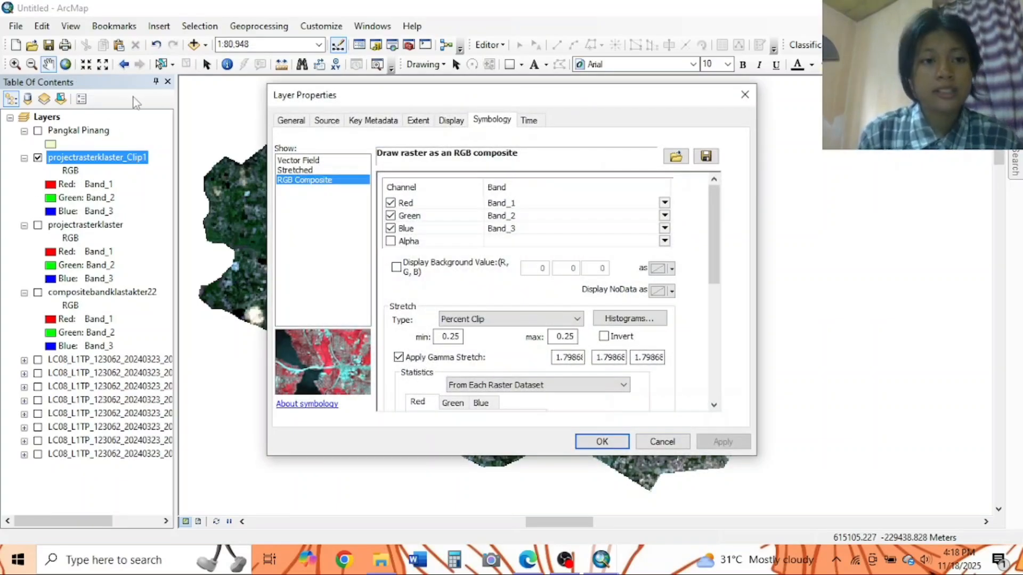
pyautogui.click(745, 95)
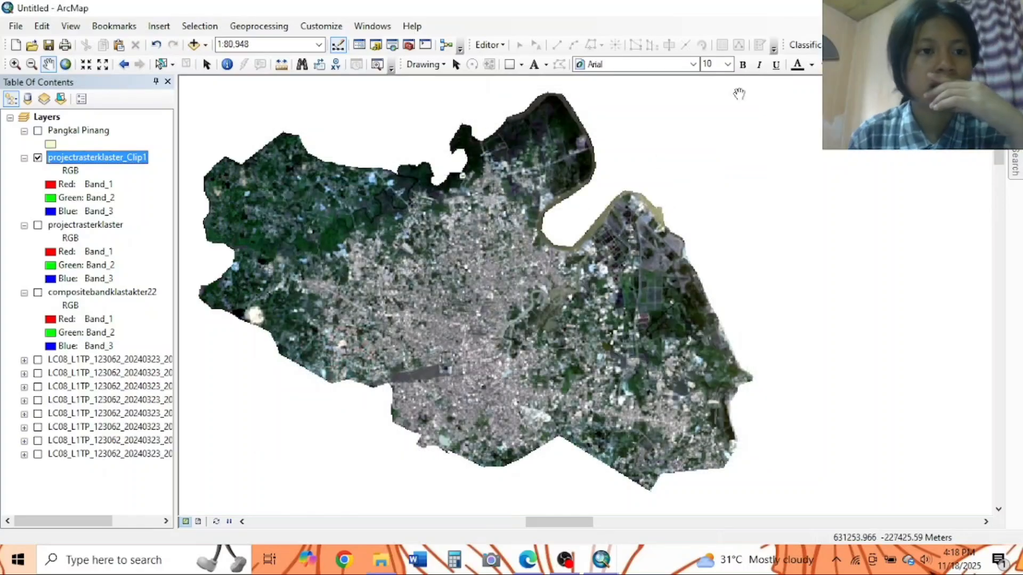
pyautogui.click(55, 187)
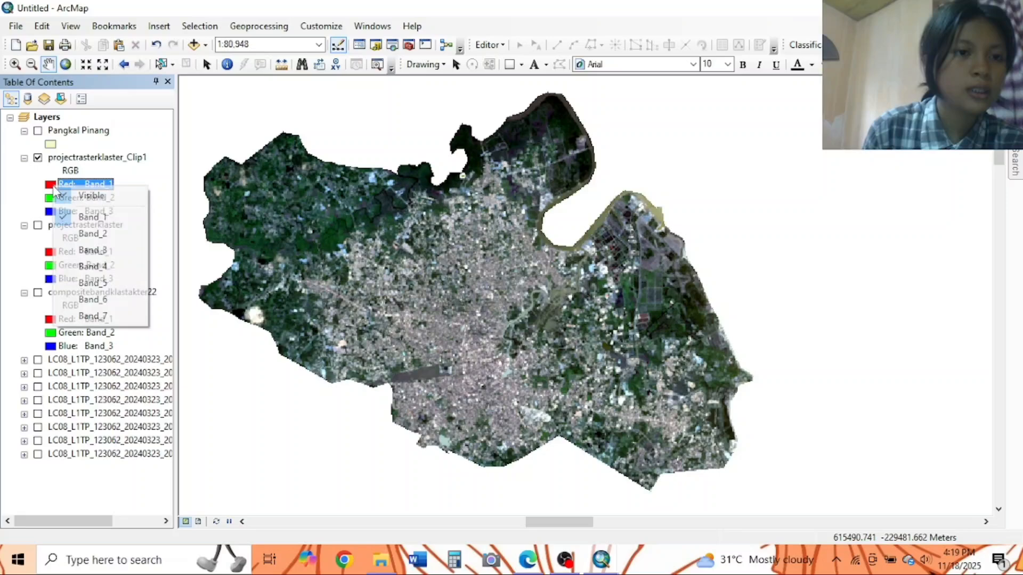
pyautogui.click(86, 162)
pyautogui.click(86, 162)
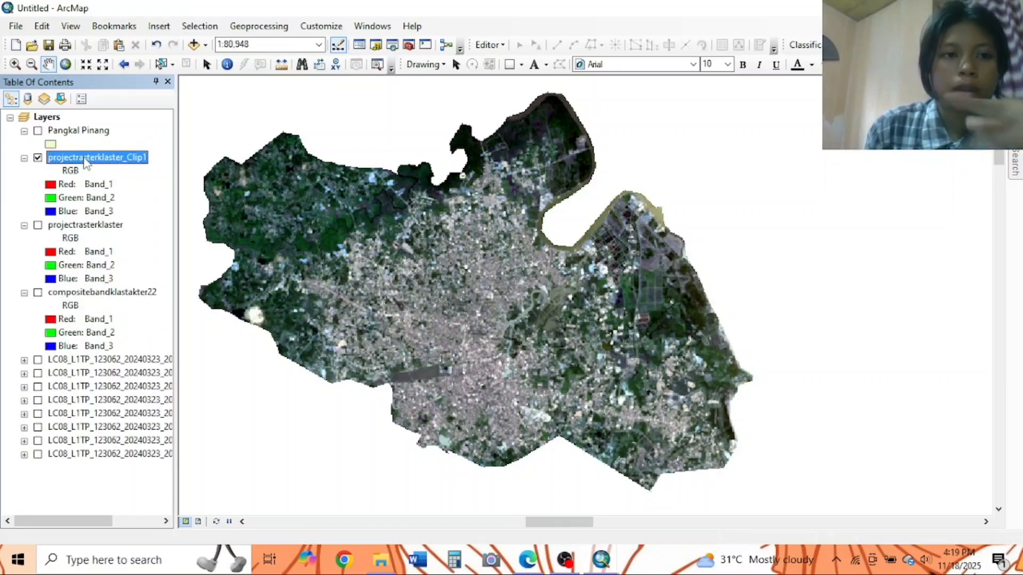
# Step: Set the clipped raster's RGB composite to Band_4 for red, Band_3 for green and Band_2 for blue
pyautogui.rightClick(86, 163)
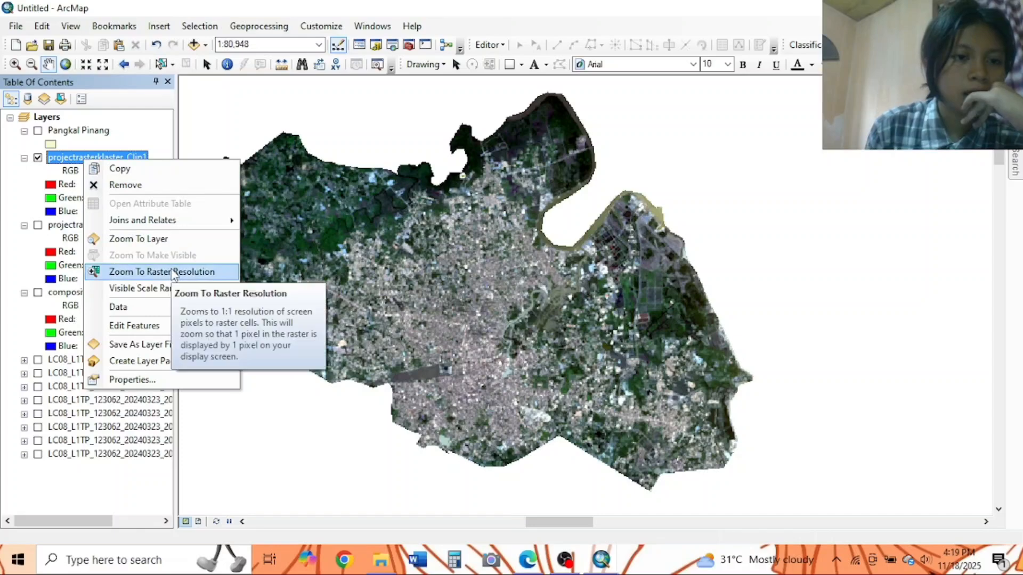
pyautogui.click(133, 380)
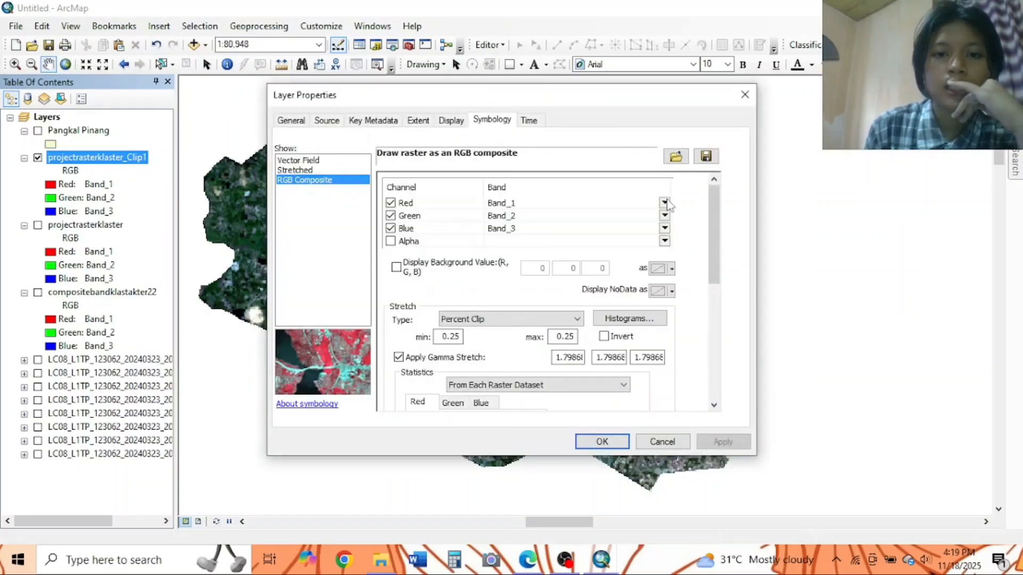
pyautogui.click(665, 203)
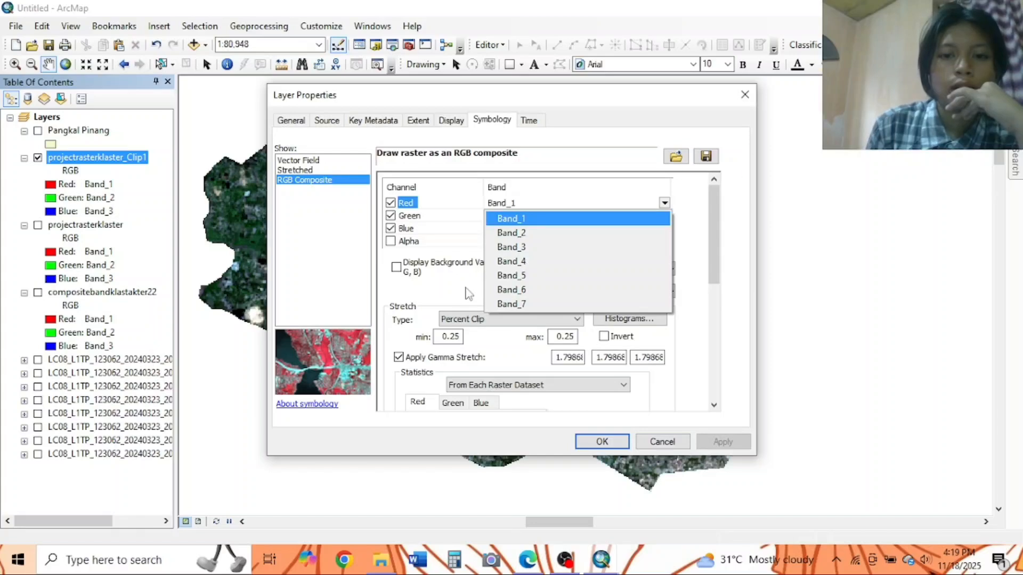
pyautogui.click(498, 261)
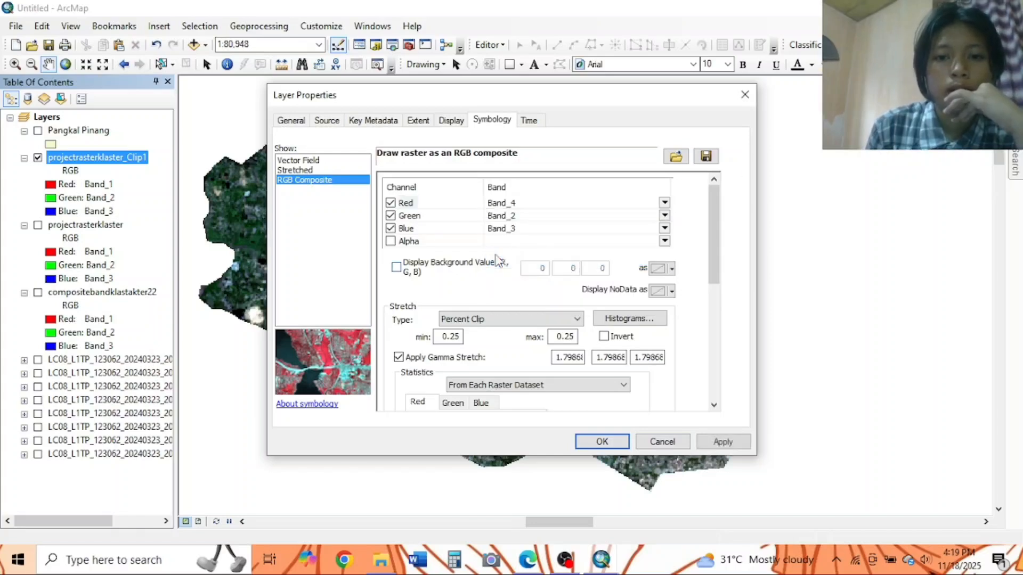
pyautogui.click(664, 217)
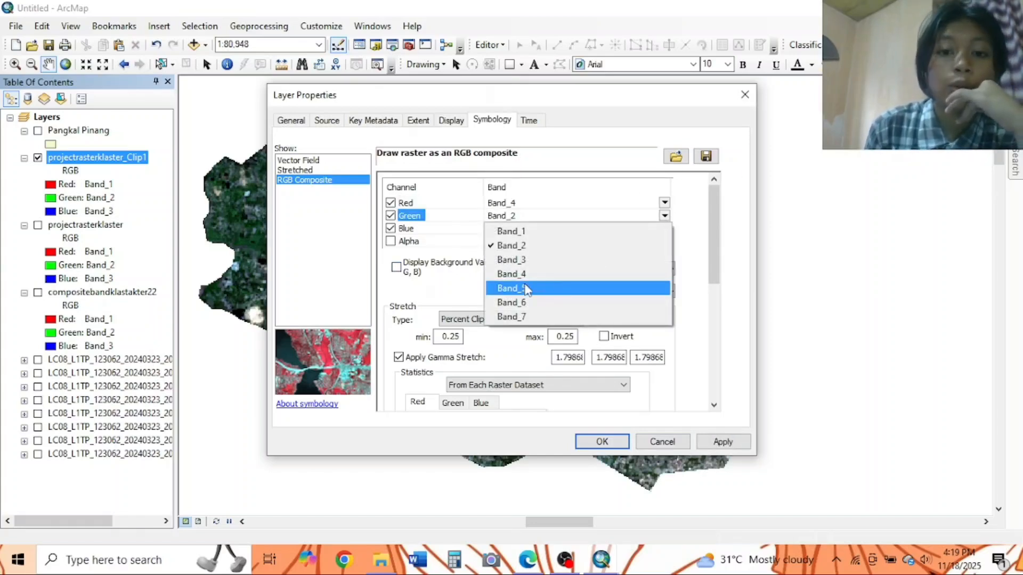
pyautogui.click(517, 260)
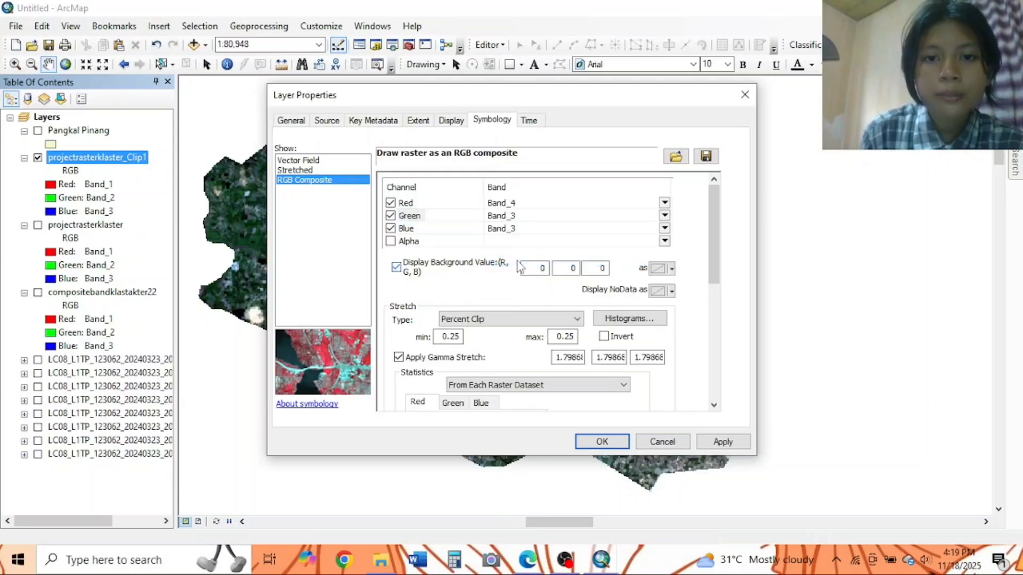
pyautogui.click(665, 229)
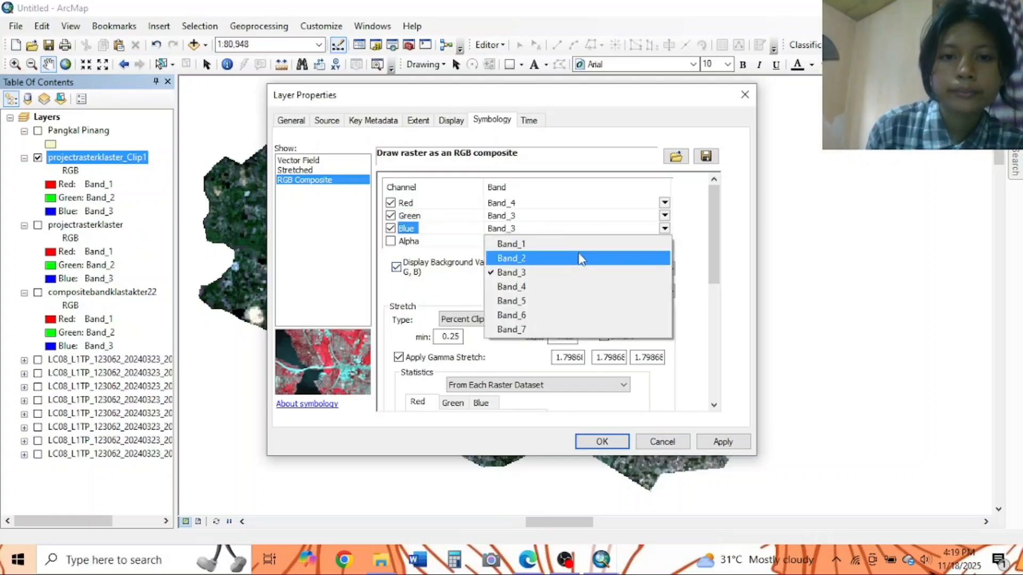
pyautogui.click(580, 258)
pyautogui.click(603, 442)
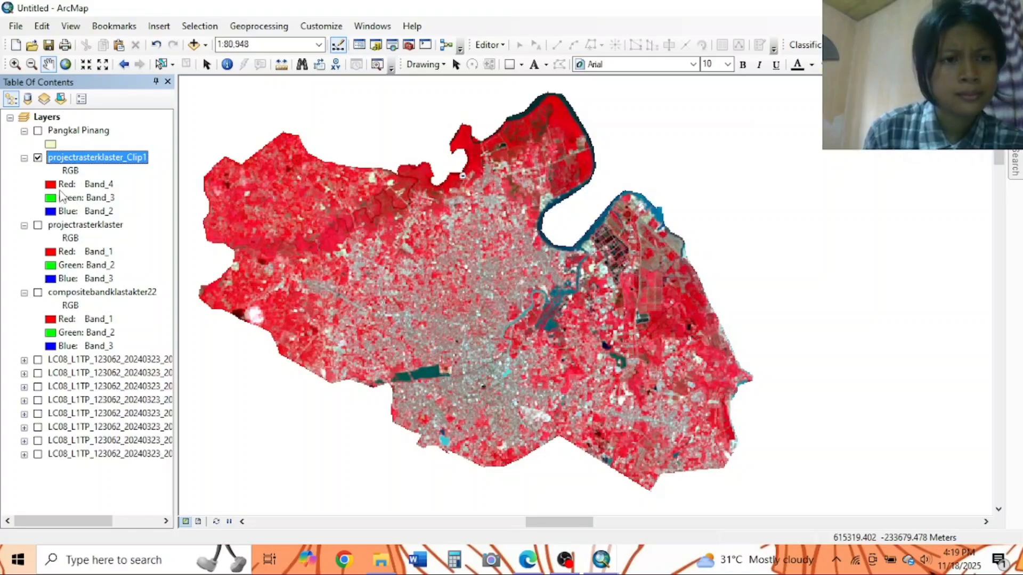
# Step: Check the clipped raster's channel assignments in its legend, keeping red on Band_4, green on Band_3 and blue on Band_2
pyautogui.click(56, 186)
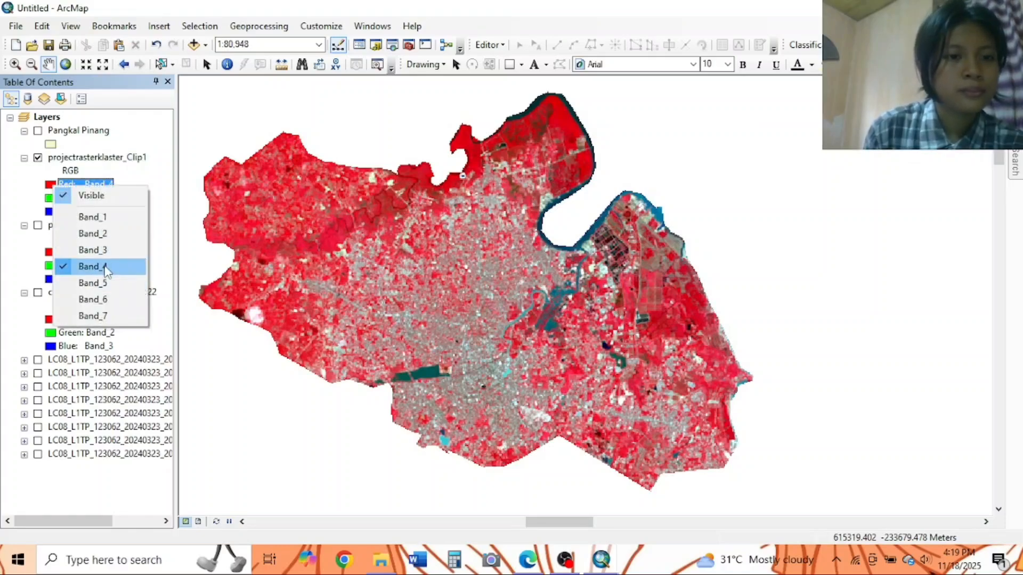
pyautogui.click(106, 269)
pyautogui.click(64, 197)
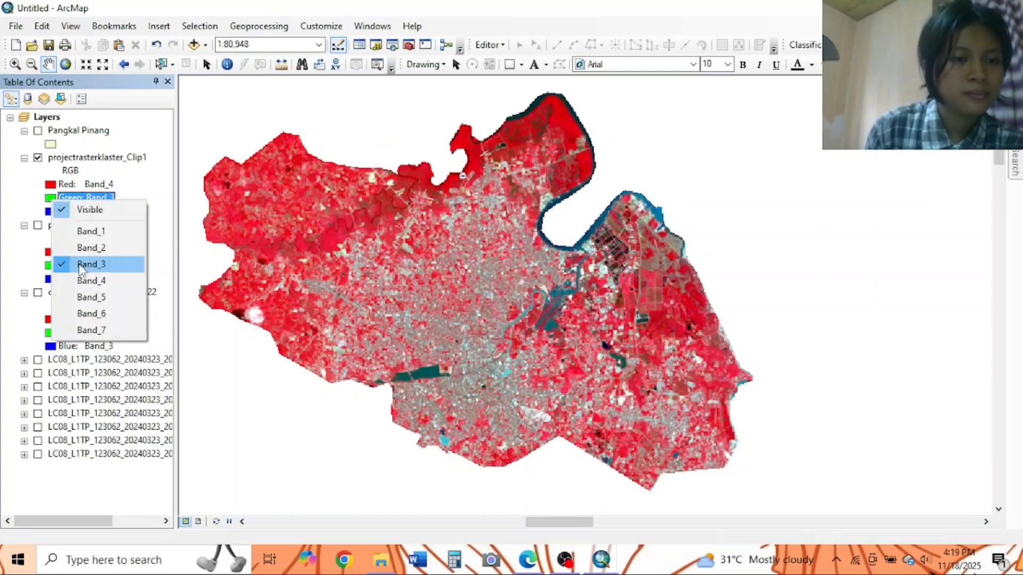
pyautogui.click(89, 264)
pyautogui.click(53, 211)
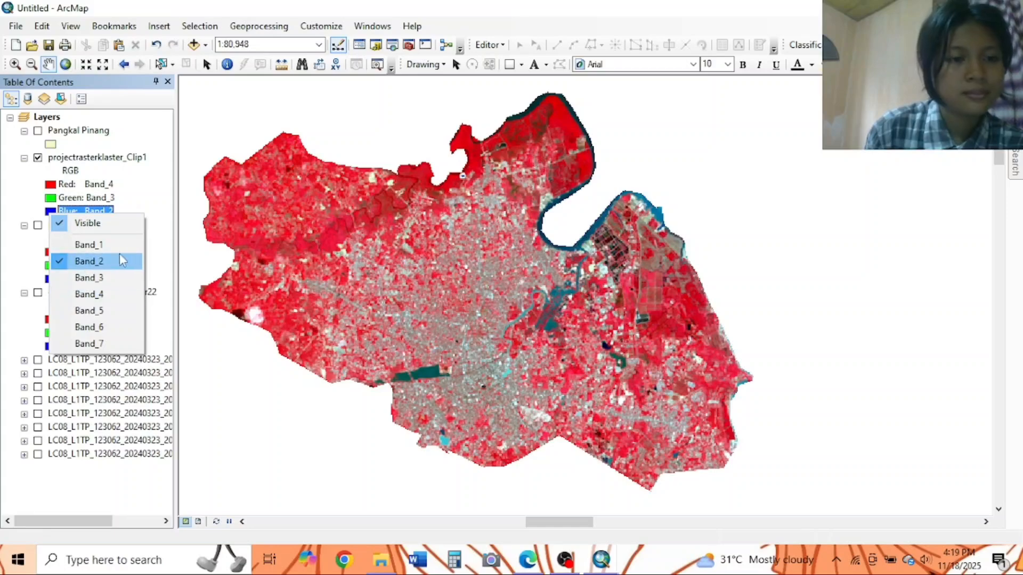
pyautogui.click(98, 262)
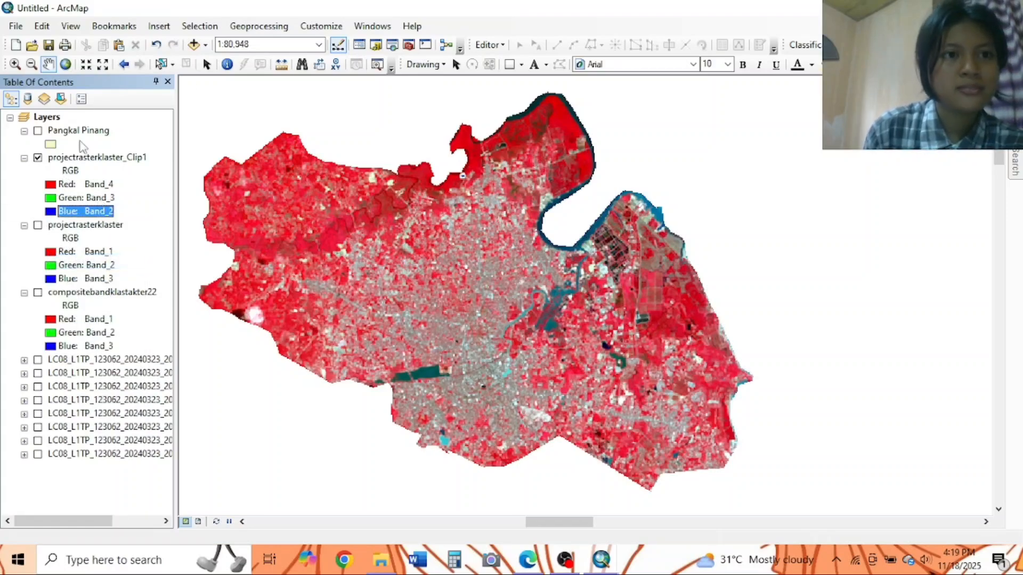
pyautogui.click(567, 563)
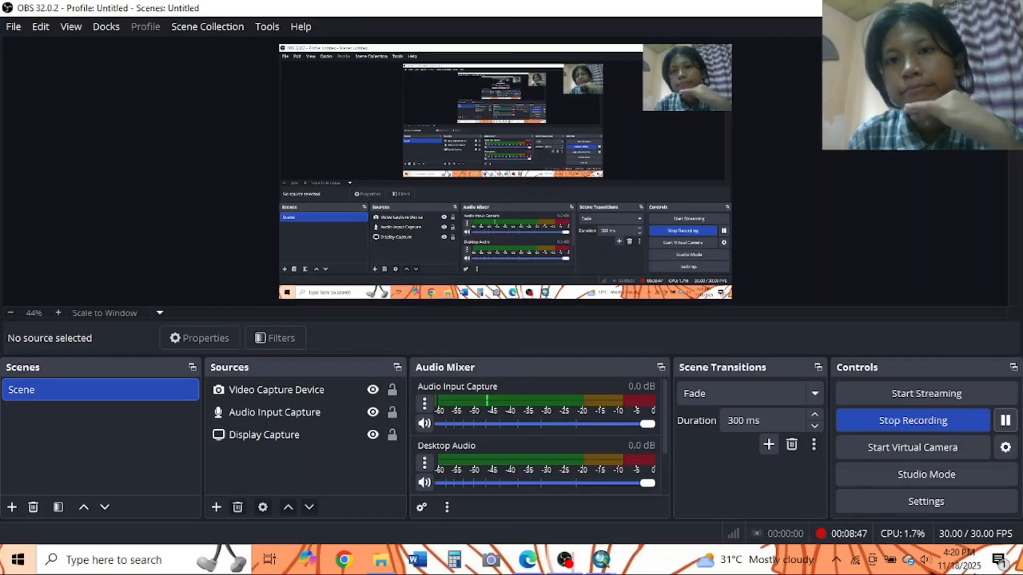
pyautogui.hotkey('alt', 'Tab')
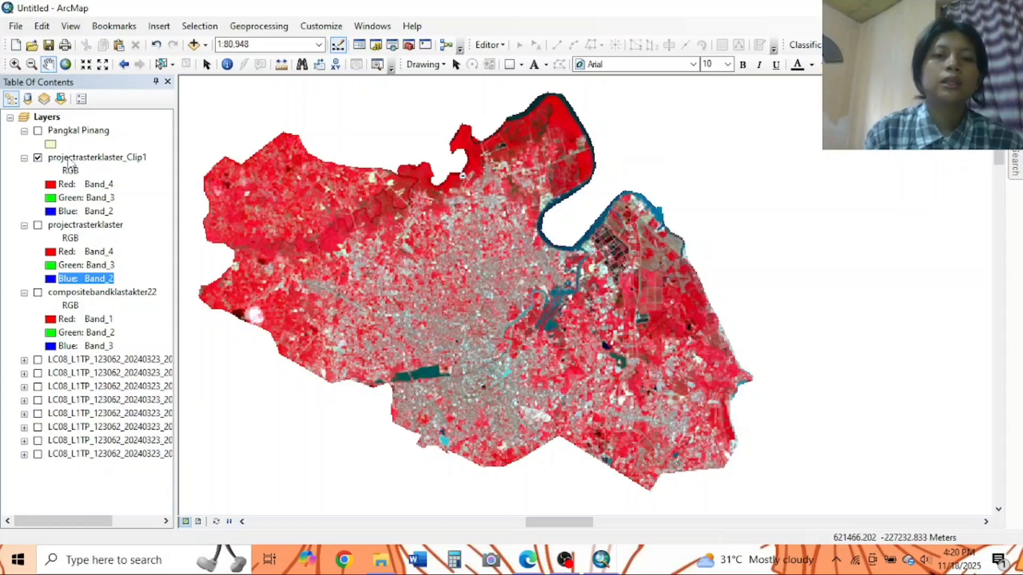
# Step: Look through the Data Management raster tools for the Create Pan-sharpened Raster Dataset tool
pyautogui.click(408, 45)
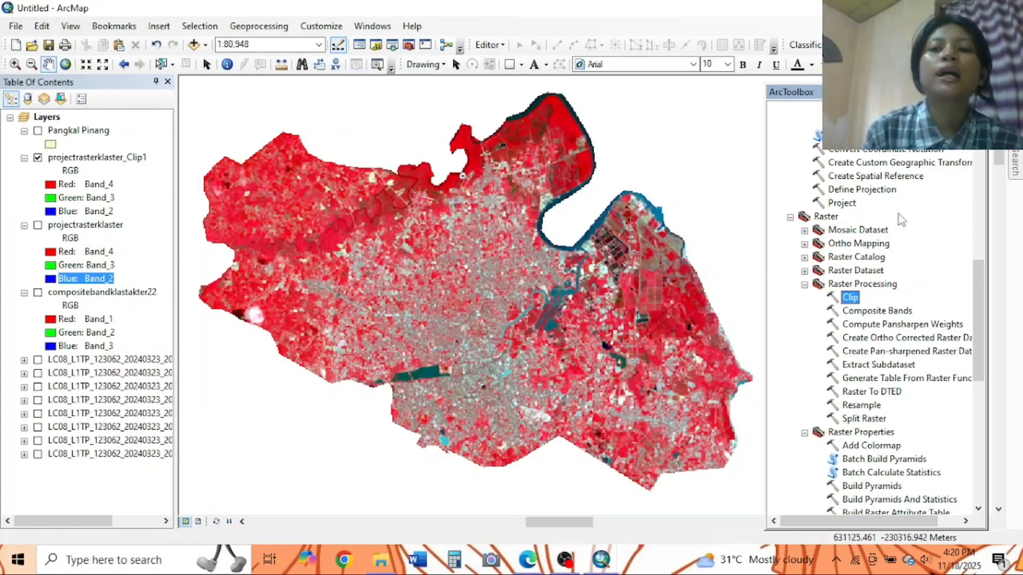
pyautogui.scroll(-10, 879, 333)
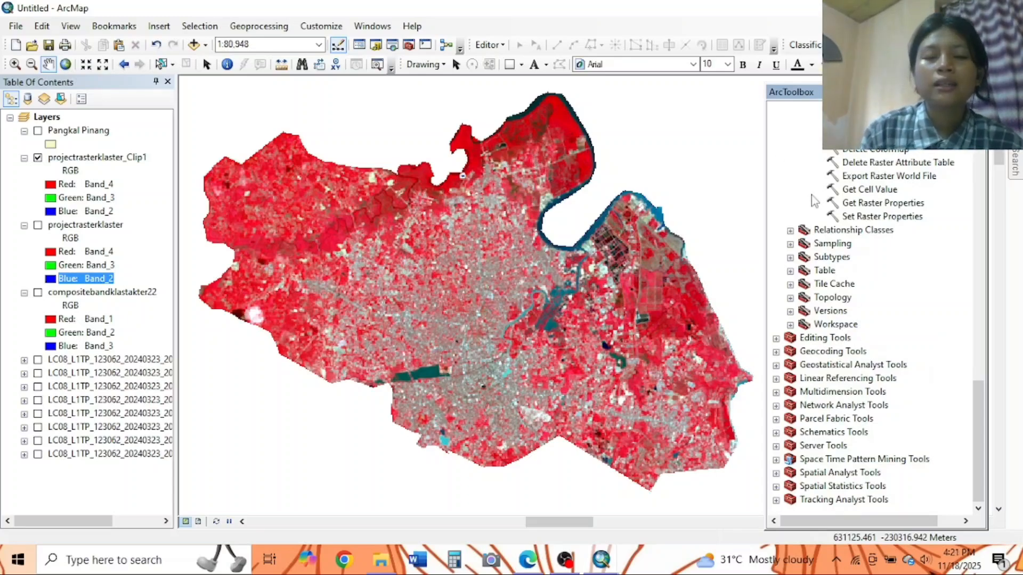
pyautogui.scroll(7, 814, 207)
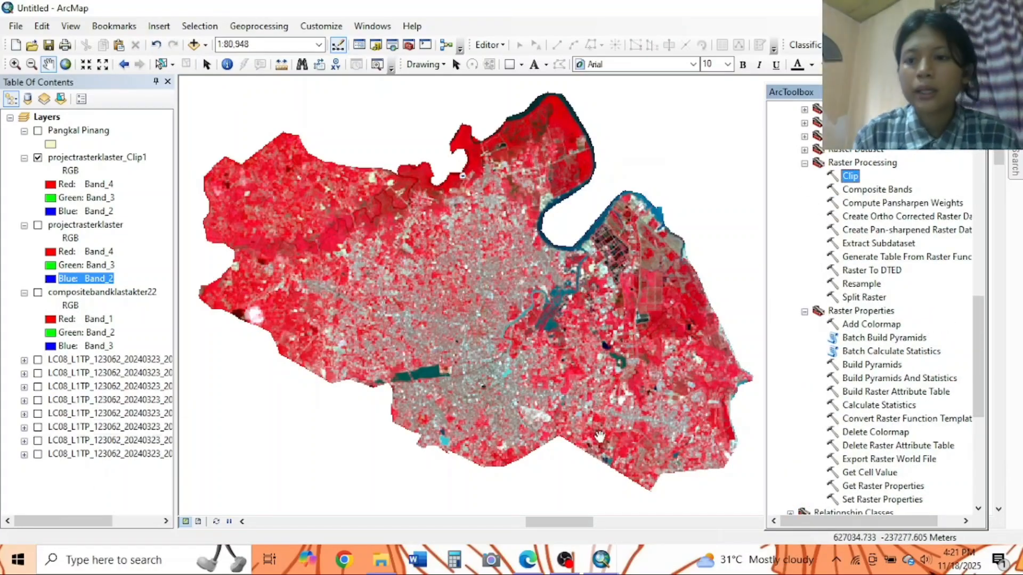
pyautogui.scroll(-4, 813, 446)
pyautogui.scroll(4, 813, 446)
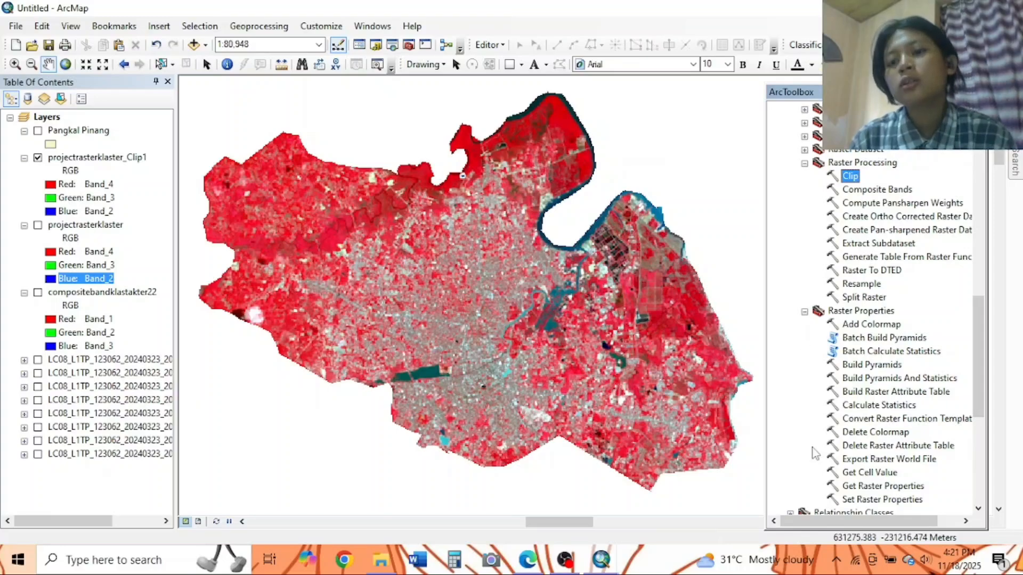
pyautogui.scroll(-5, 815, 453)
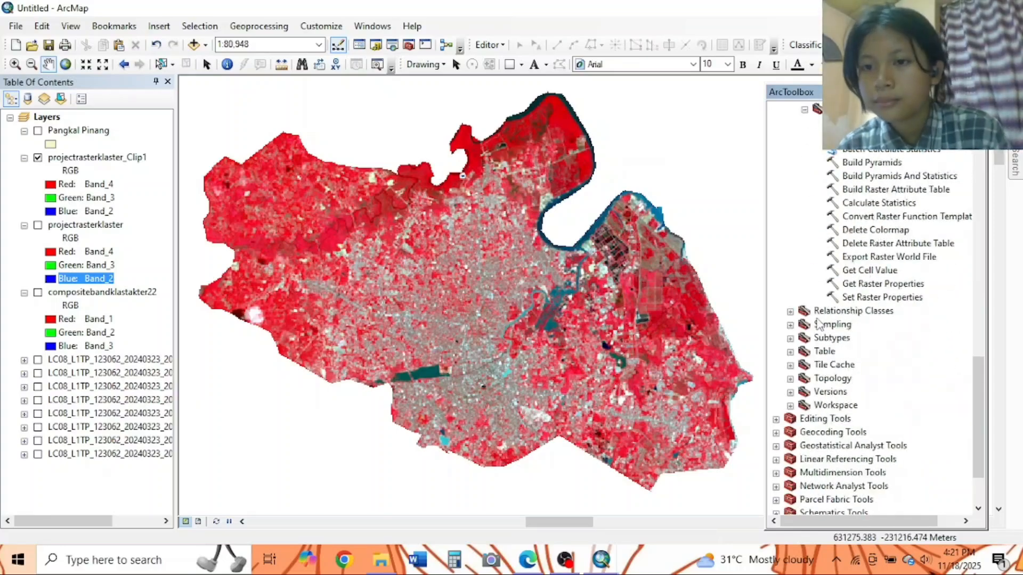
pyautogui.scroll(2, 817, 272)
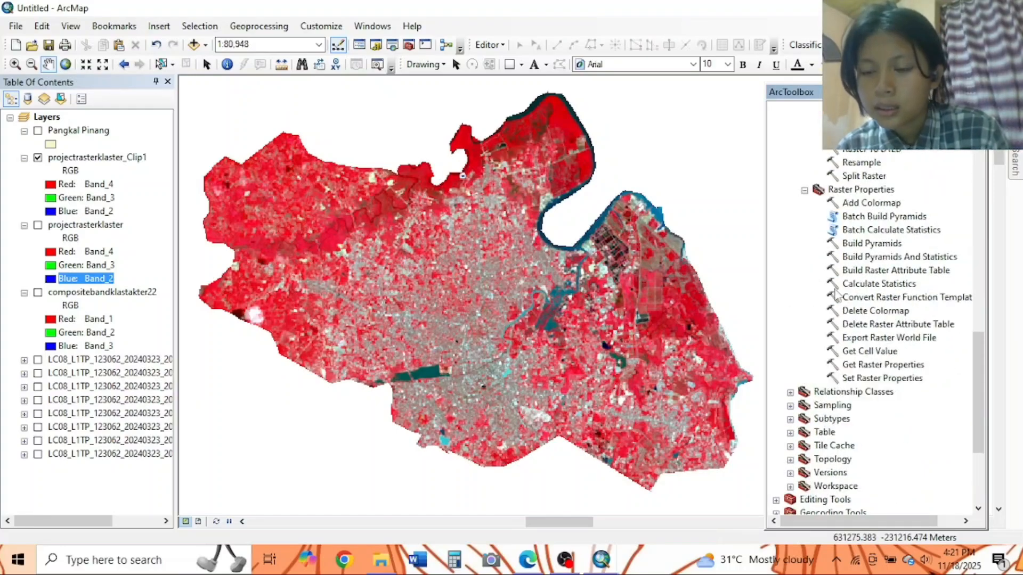
pyautogui.scroll(4, 800, 330)
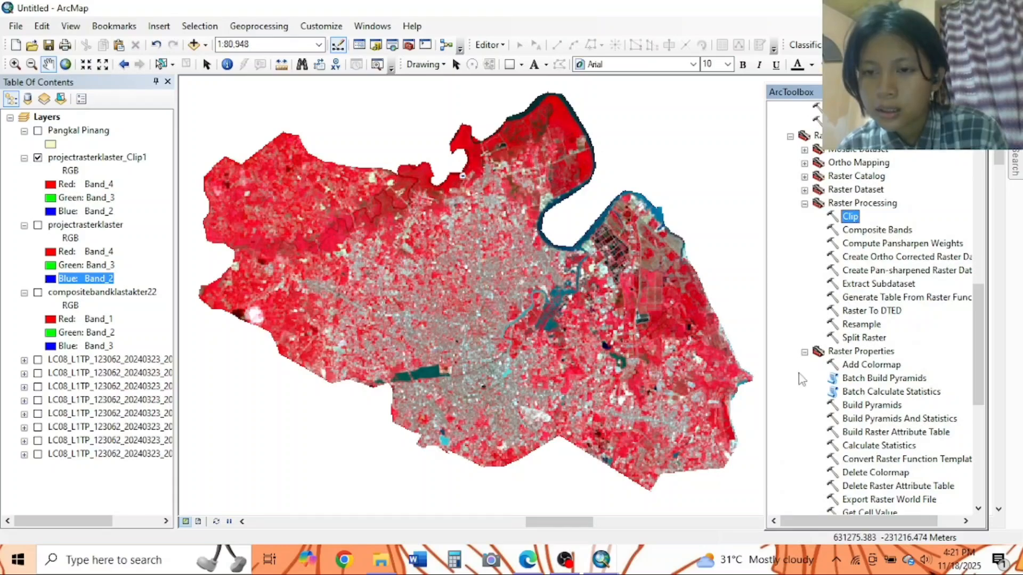
pyautogui.scroll(-8, 799, 379)
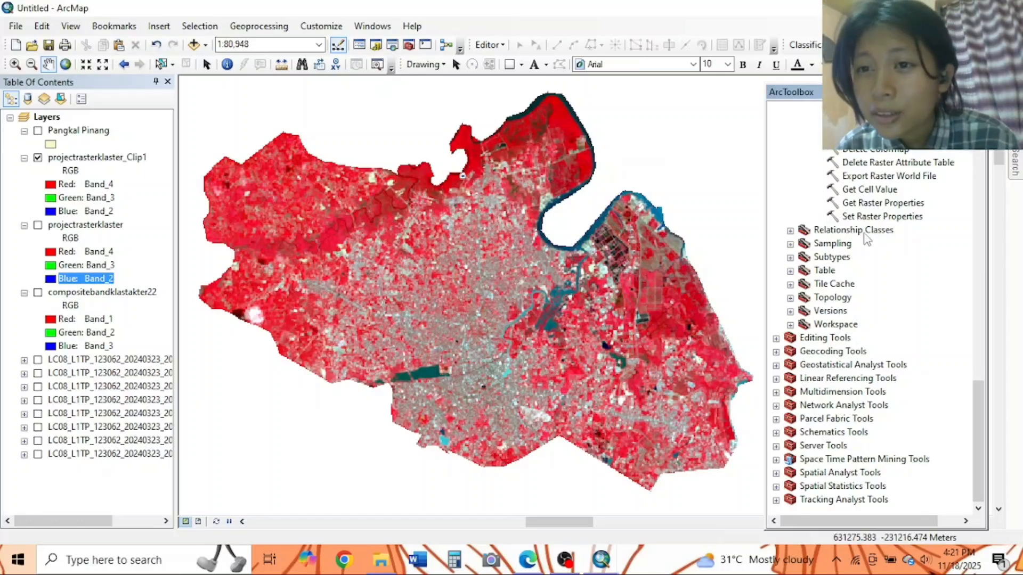
pyautogui.scroll(6, 866, 239)
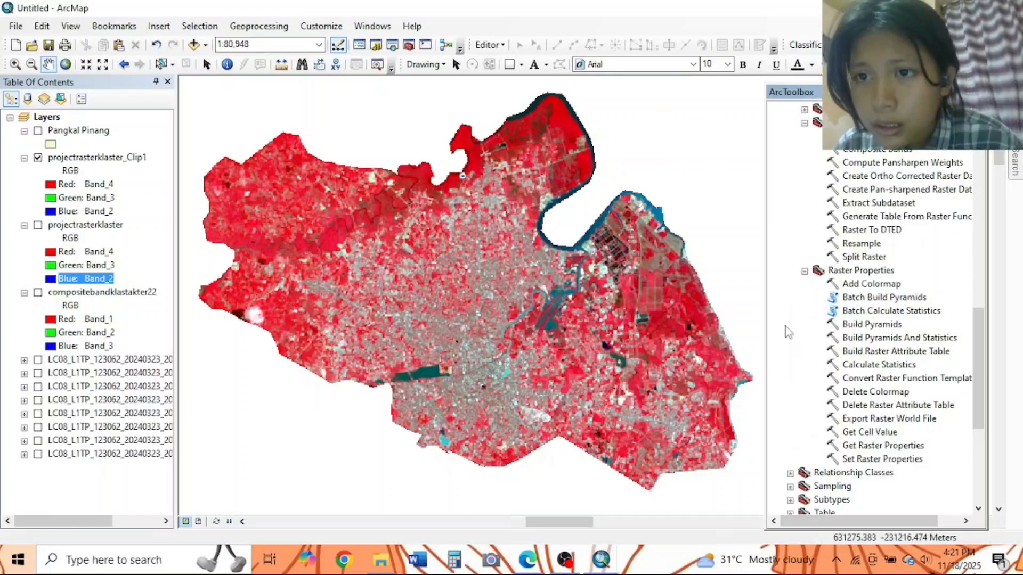
# Step: Set up Create Pan-sharpened Raster Dataset for projectrasterklaster_Clip1 with Gram-Schmidt sharpening and output pansharpen in Klasifikasicitra.gdb
pyautogui.click(869, 193)
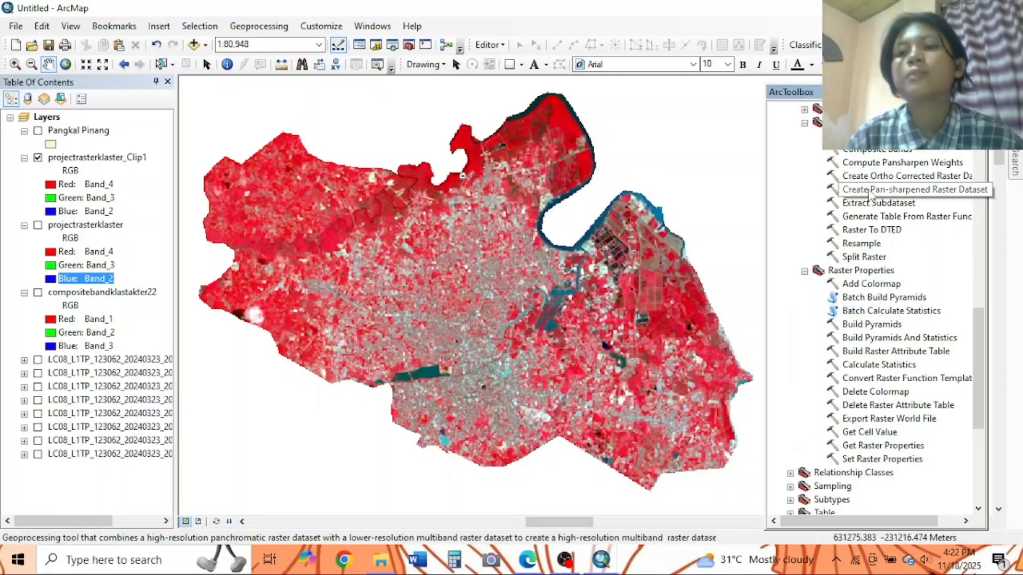
pyautogui.doubleClick(867, 198)
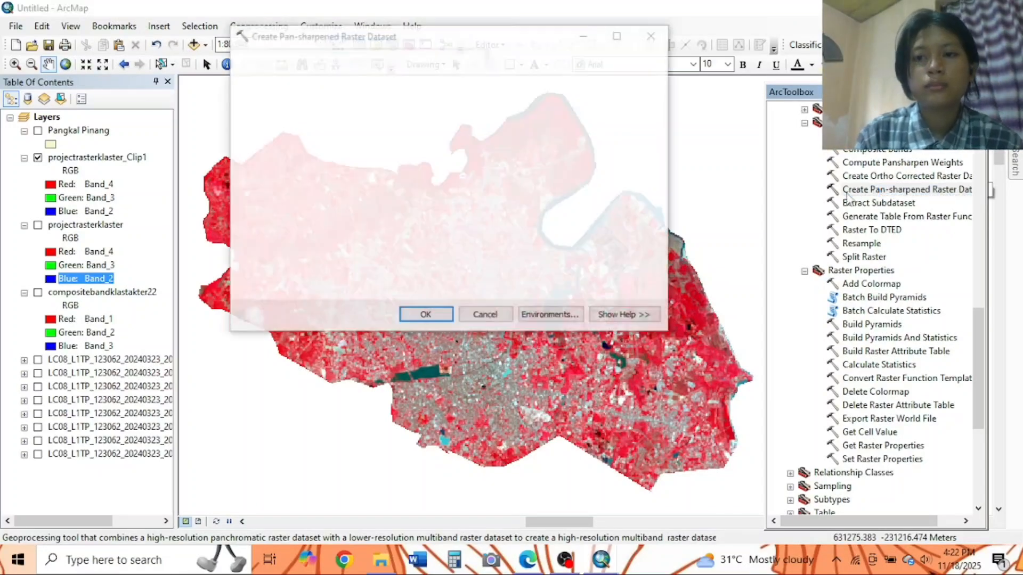
pyautogui.click(613, 78)
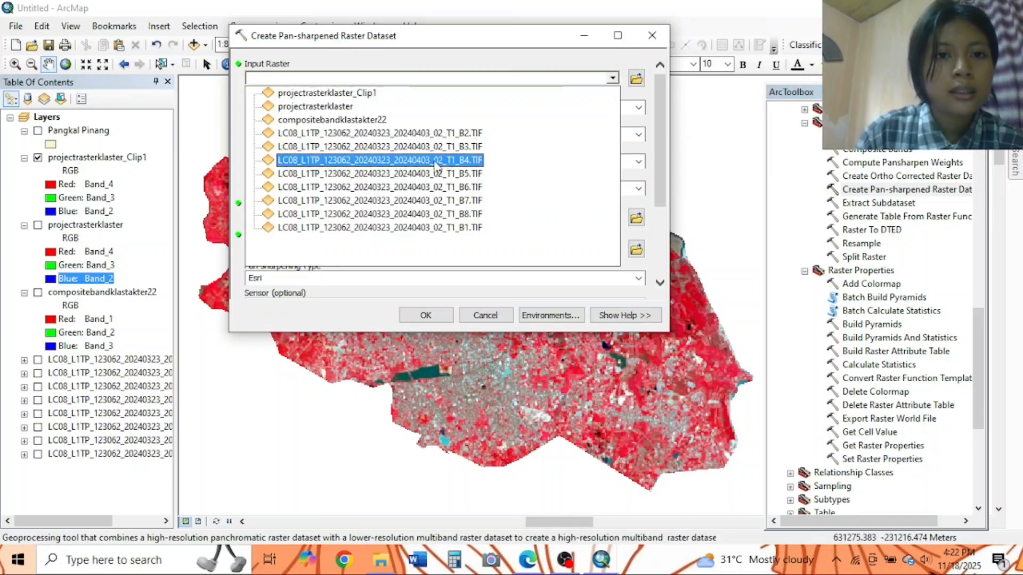
pyautogui.click(361, 94)
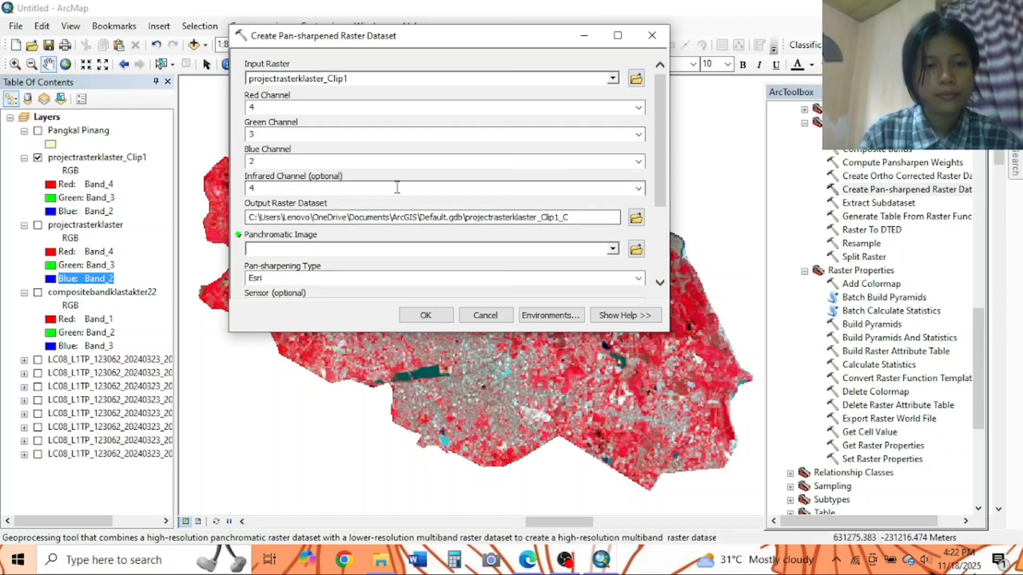
pyautogui.scroll(-1, 376, 269)
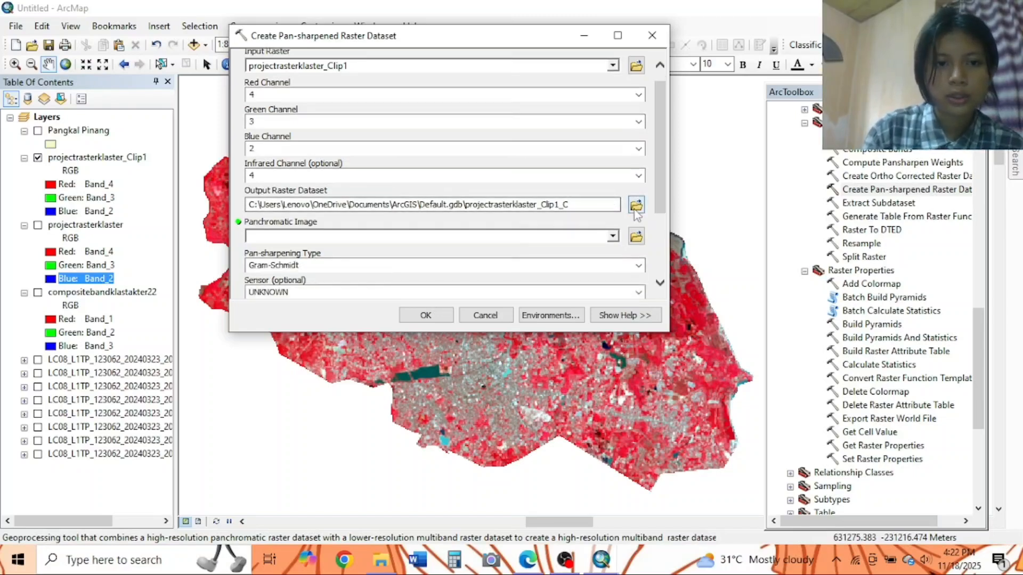
pyautogui.click(637, 207)
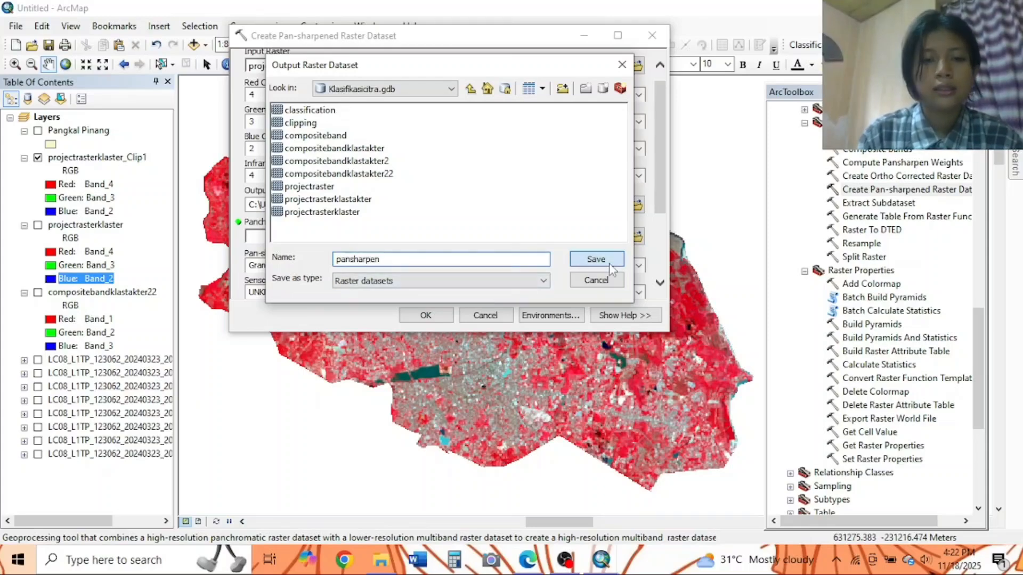
pyautogui.click(596, 259)
# Step: Use LC08_L1TP_123062_20240323_20240403_02_T1_B8.TIF as the panchromatic image and run the pan-sharpening
pyautogui.scroll(-5, 356, 204)
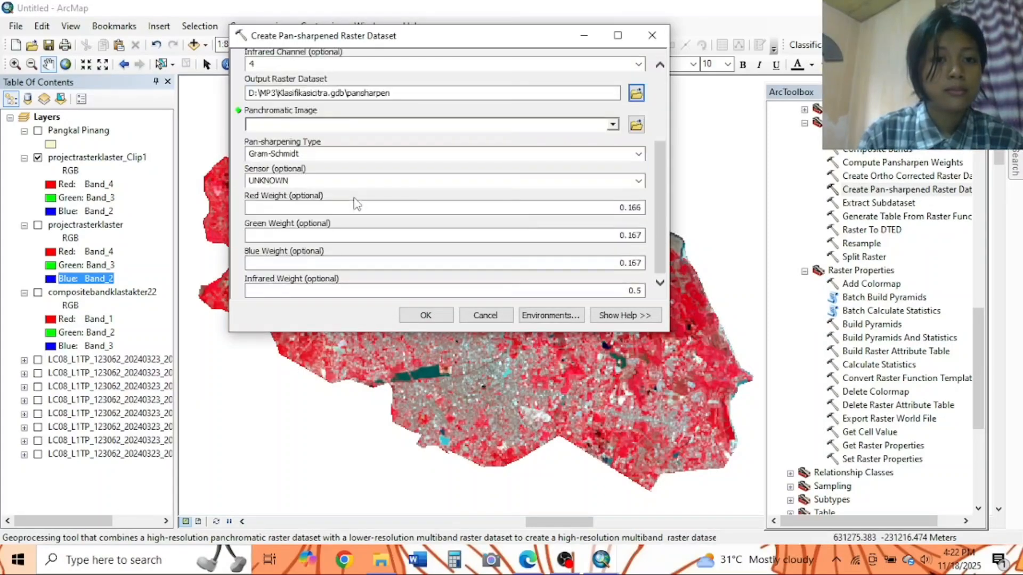
pyautogui.click(613, 124)
pyautogui.click(452, 263)
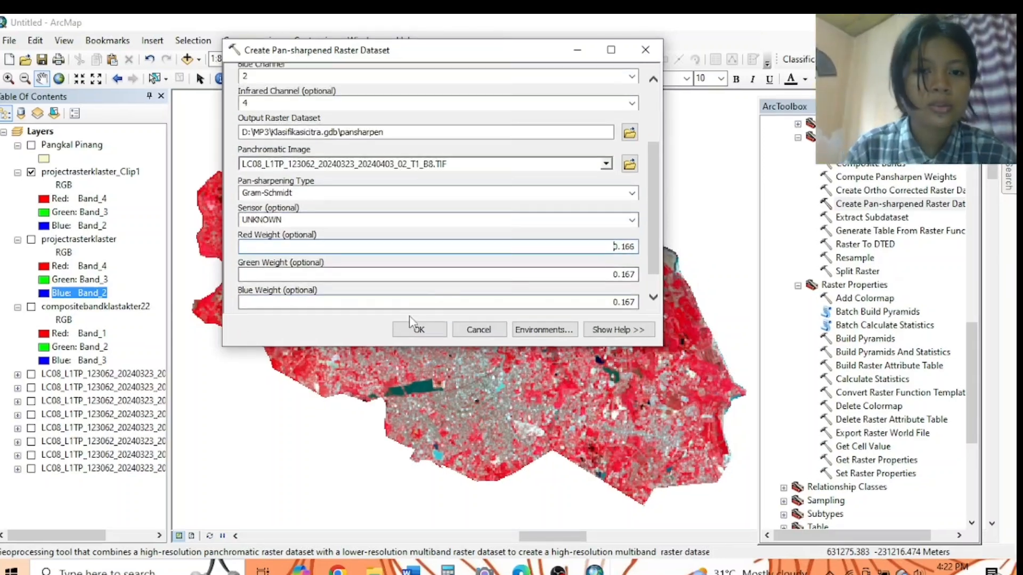
pyautogui.click(418, 330)
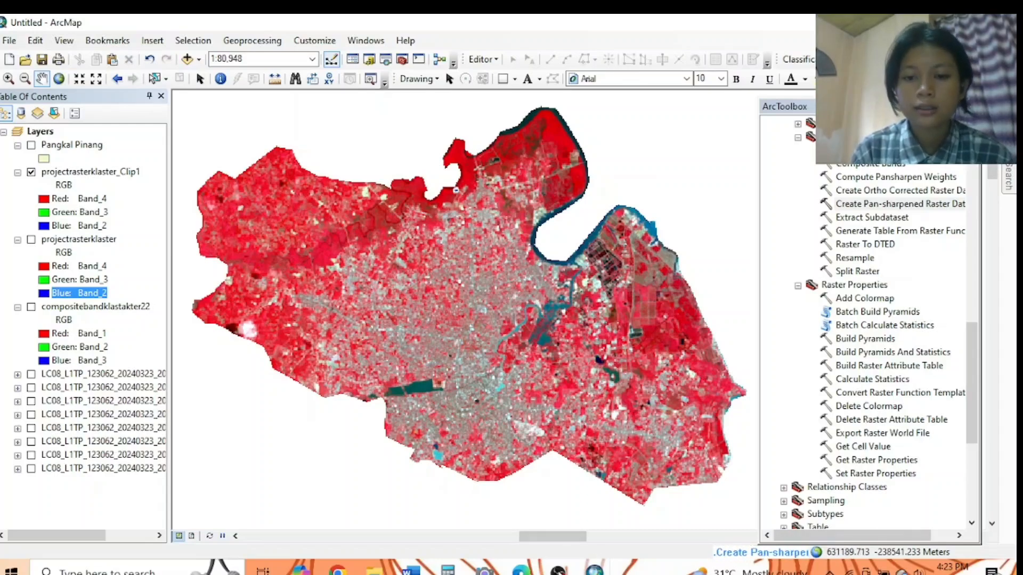
pyautogui.click(558, 570)
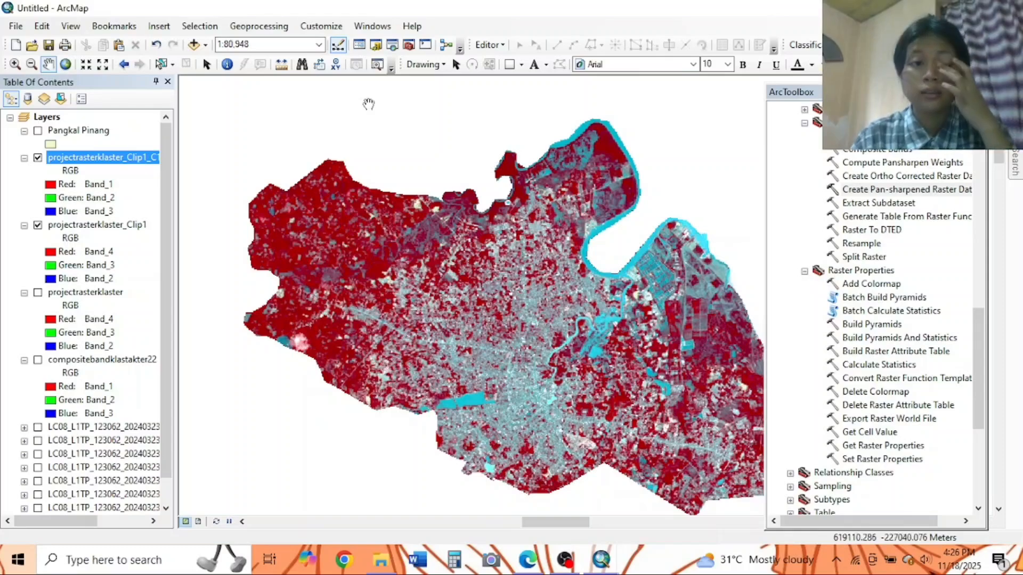
# Step: Hide the projectrasterklaster_Clip1 layer and zoom in on the middle of the city to inspect the pan-sharpened raster
pyautogui.click(38, 225)
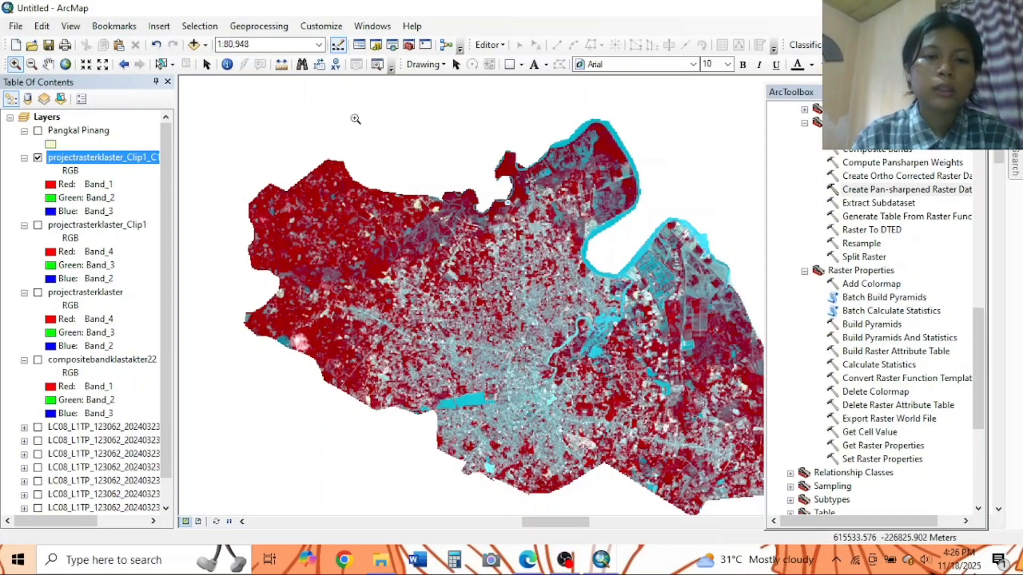
pyautogui.moveTo(449, 262); pyautogui.dragTo(529, 323)
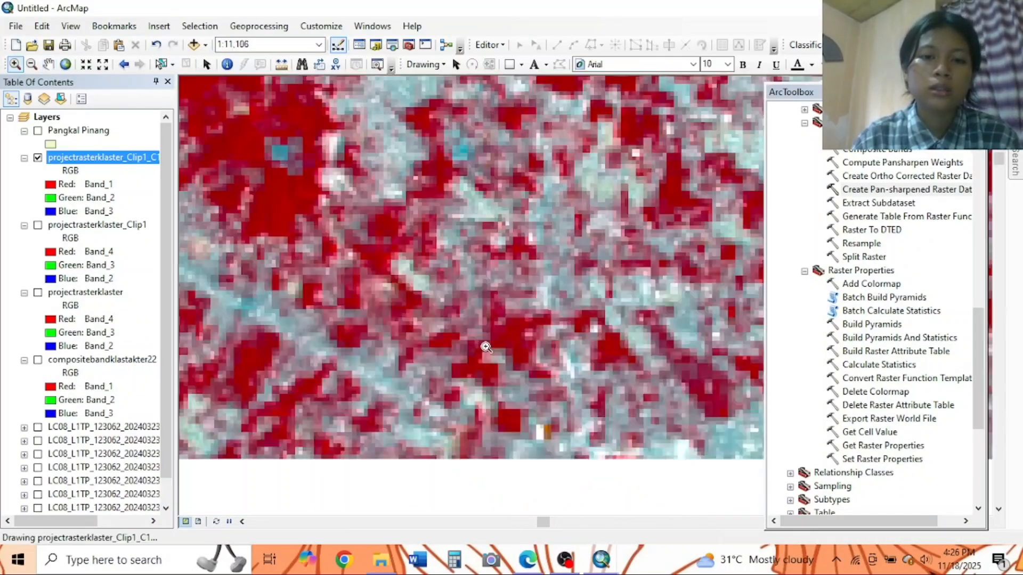
# Step: Choose the pan-sharpened raster projectrasterklaster_Clip1_C1 as the image classification layer and open the Training Sample Manager
pyautogui.click(124, 64)
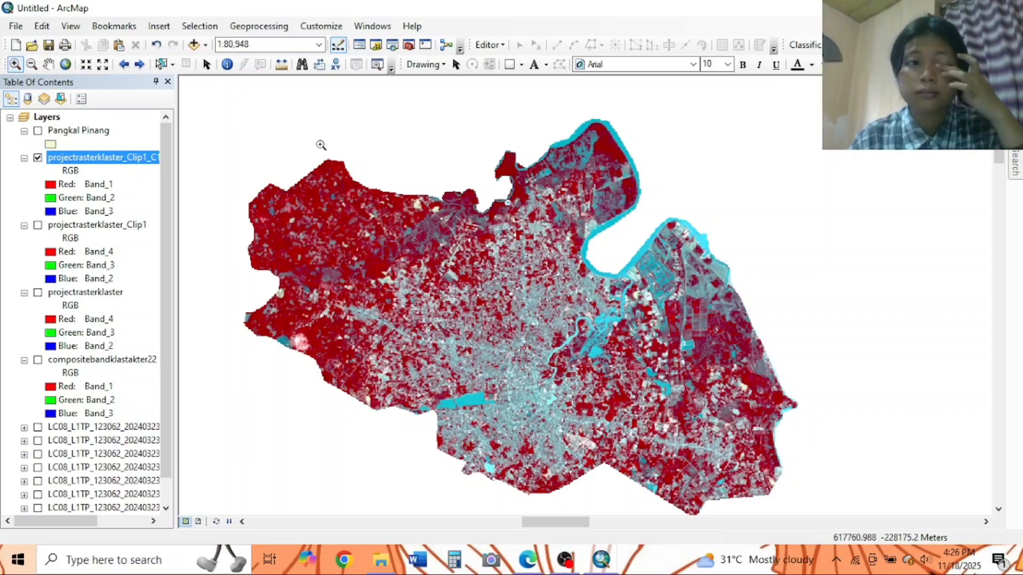
pyautogui.click(982, 45)
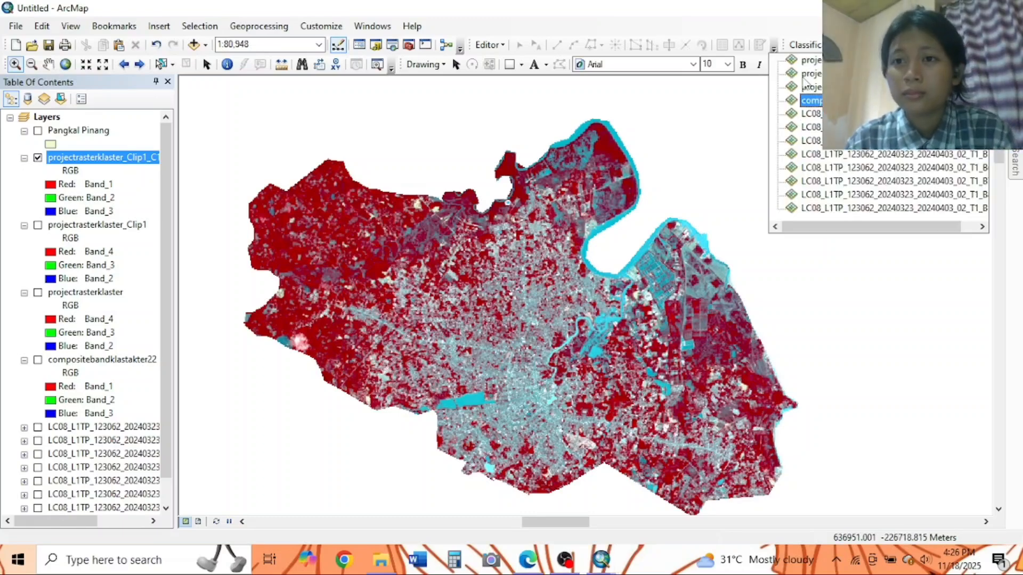
pyautogui.hscroll(1, 867, 209)
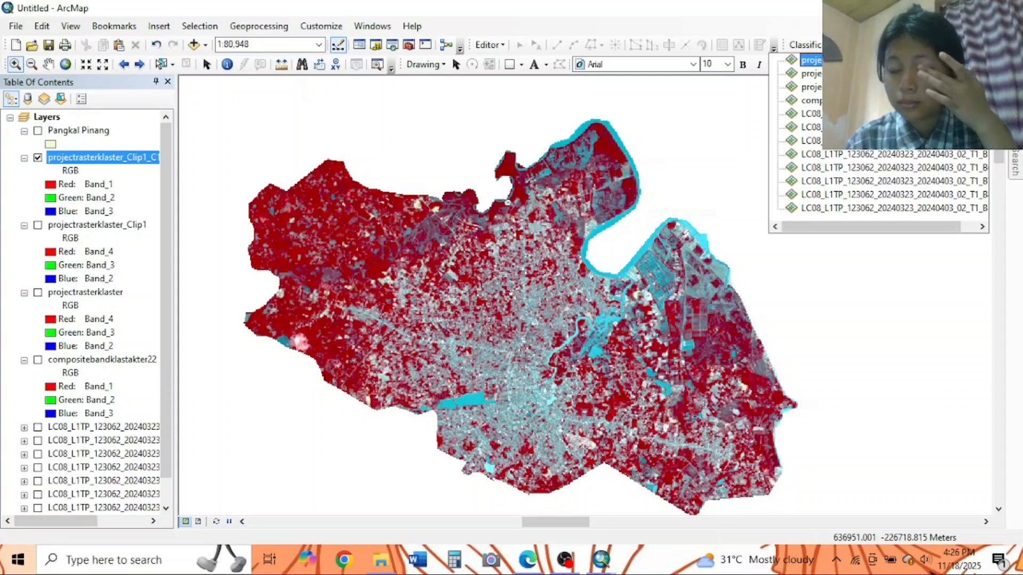
pyautogui.click(863, 100)
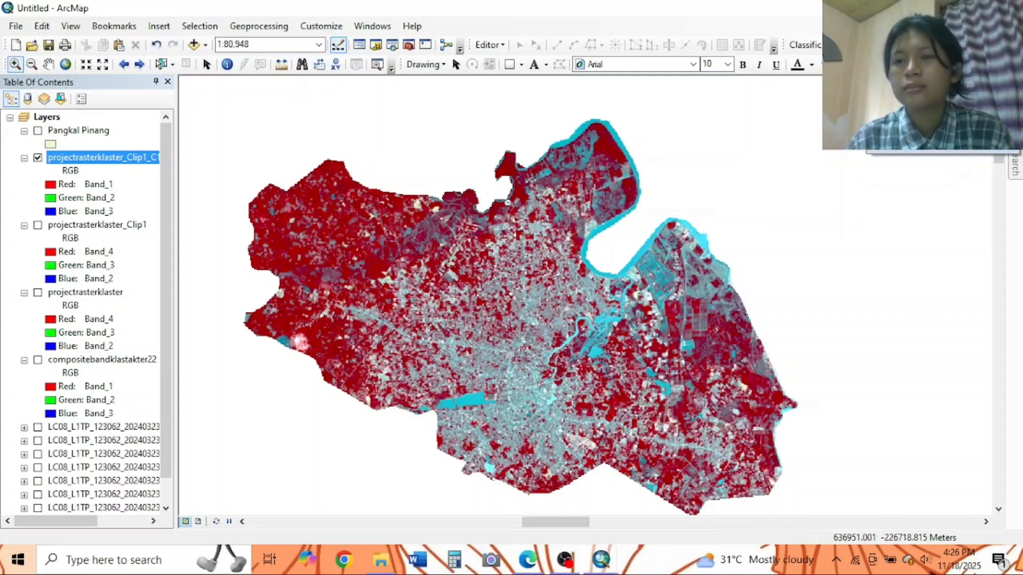
pyautogui.click(873, 64)
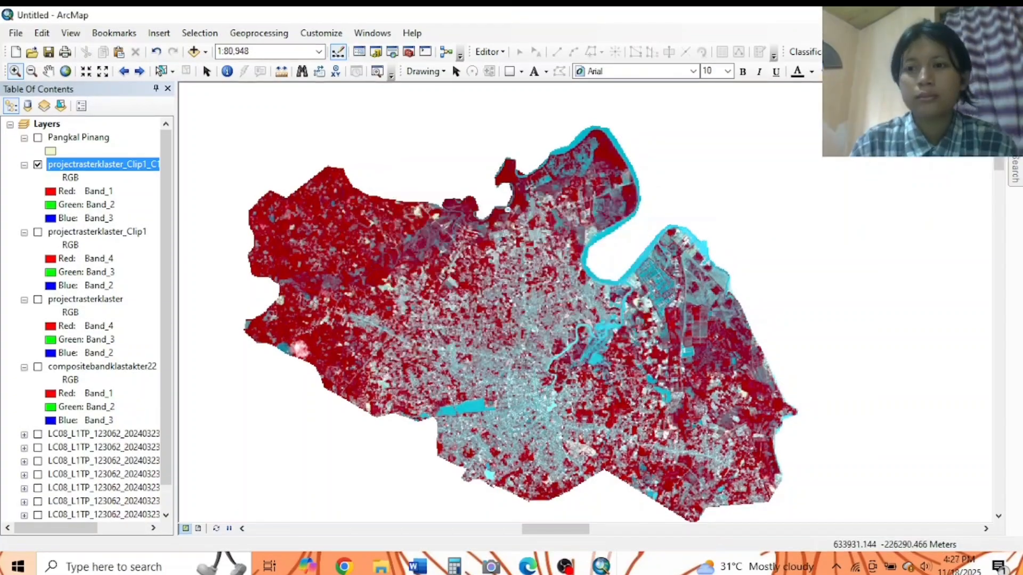
pyautogui.click(984, 53)
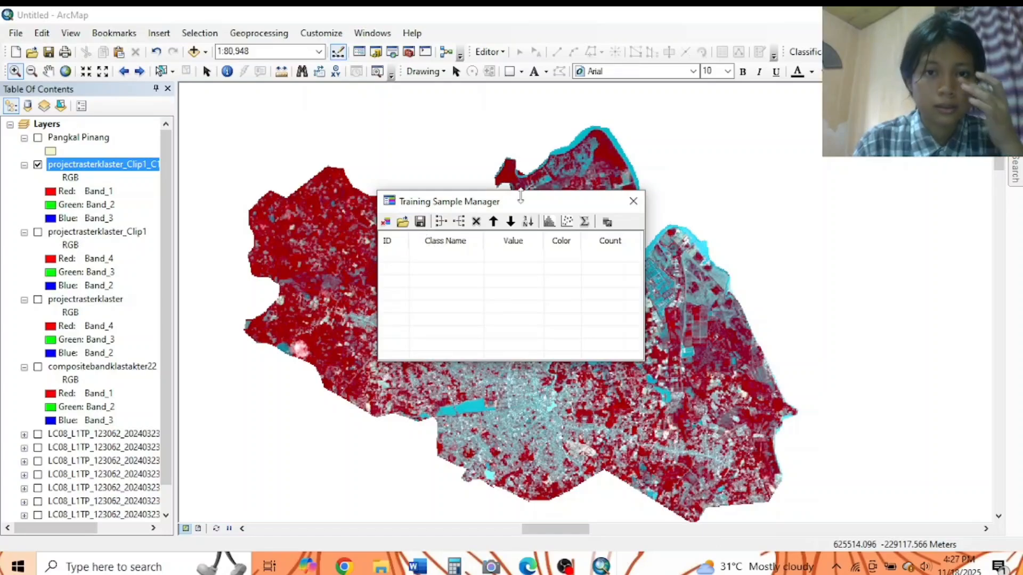
pyautogui.moveTo(521, 197); pyautogui.dragTo(364, 58)
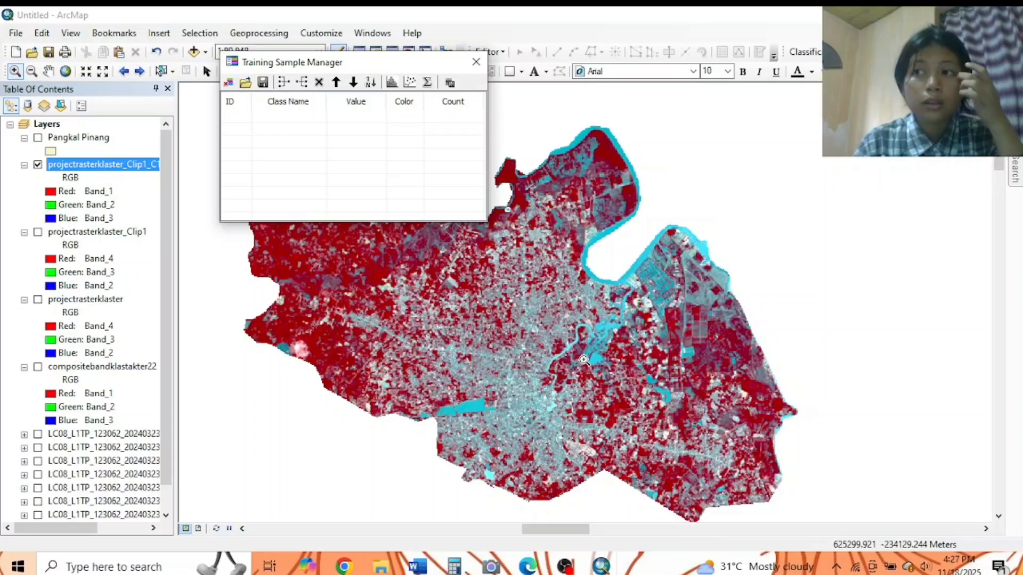
# Step: Draw a narrow training sample polygon over the mixed built-up area in the southeastern part of the city
pyautogui.moveTo(579, 347); pyautogui.dragTo(617, 381)
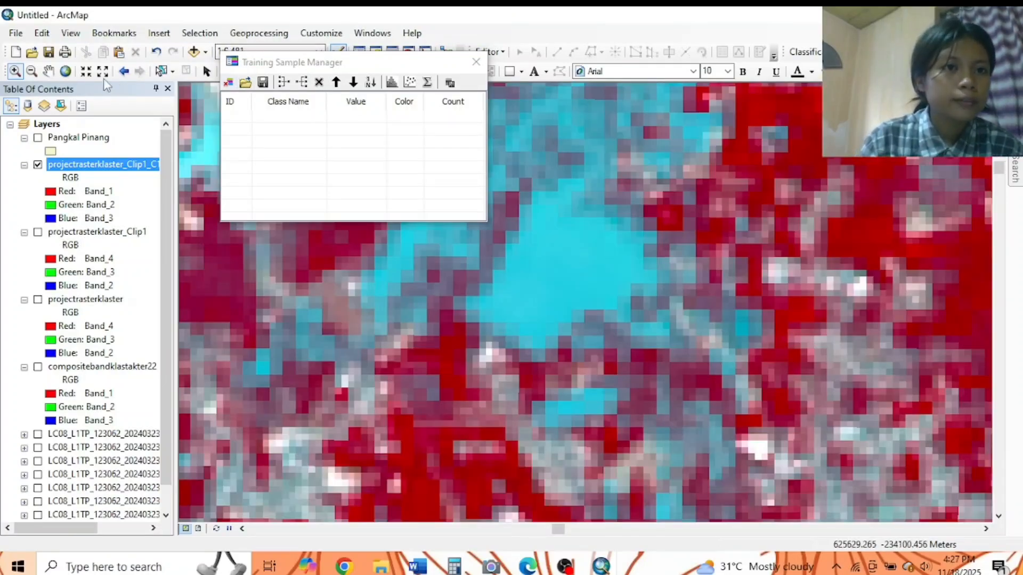
pyautogui.click(124, 71)
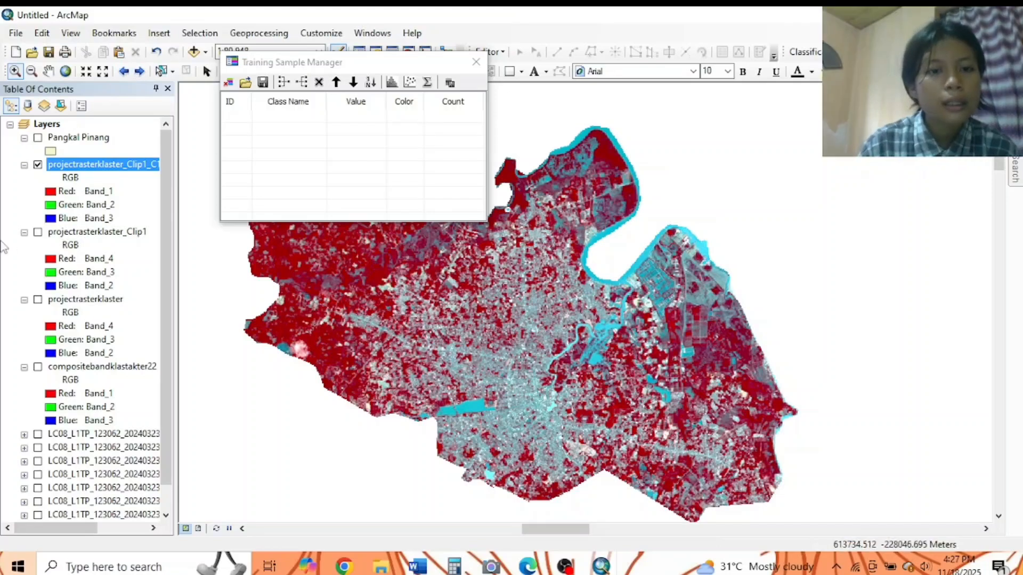
pyautogui.moveTo(347, 63); pyautogui.dragTo(324, 19)
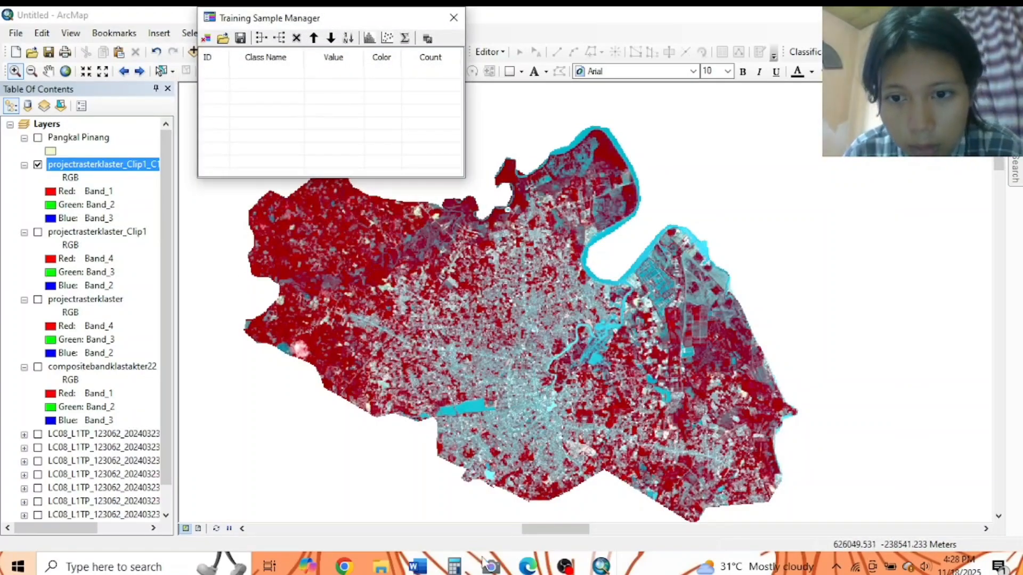
pyautogui.moveTo(535, 371); pyautogui.dragTo(775, 505)
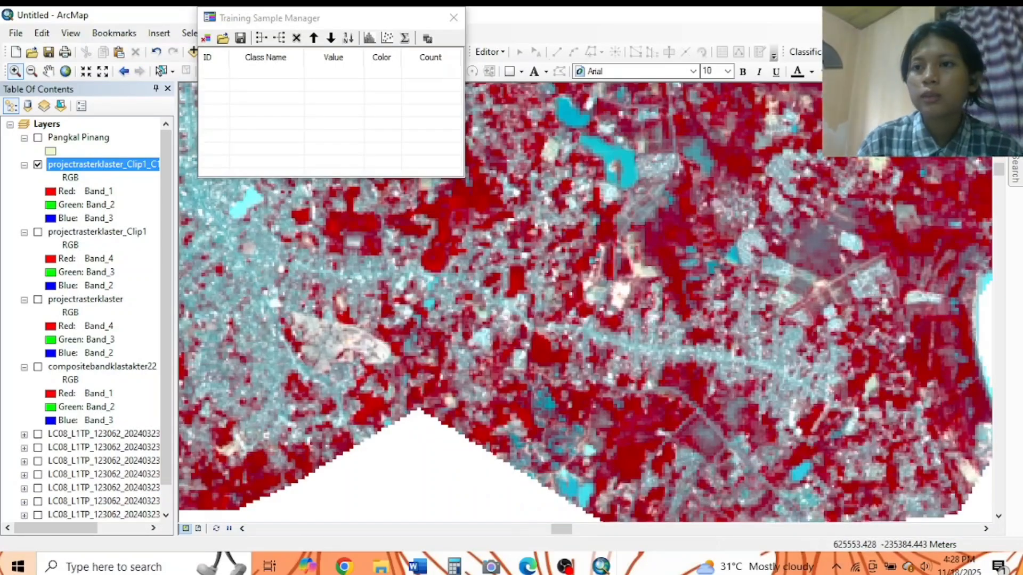
pyautogui.click(983, 52)
pyautogui.click(959, 66)
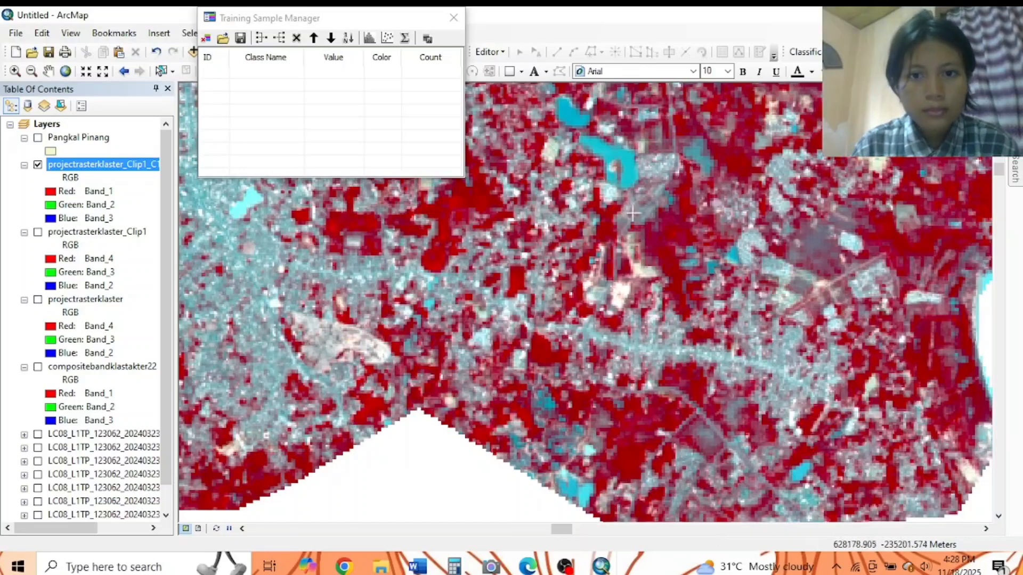
pyautogui.click(512, 293)
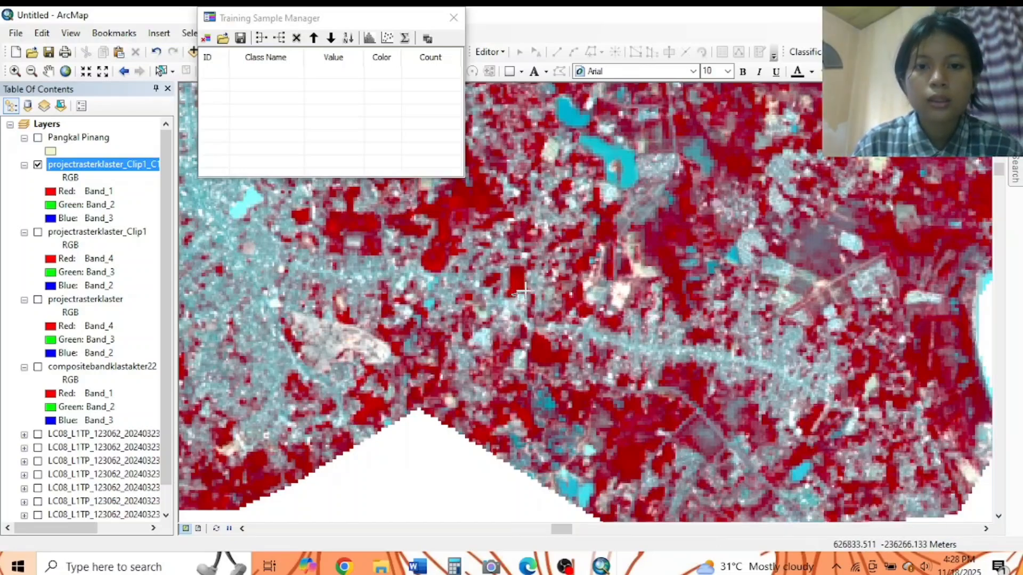
pyautogui.click(602, 245)
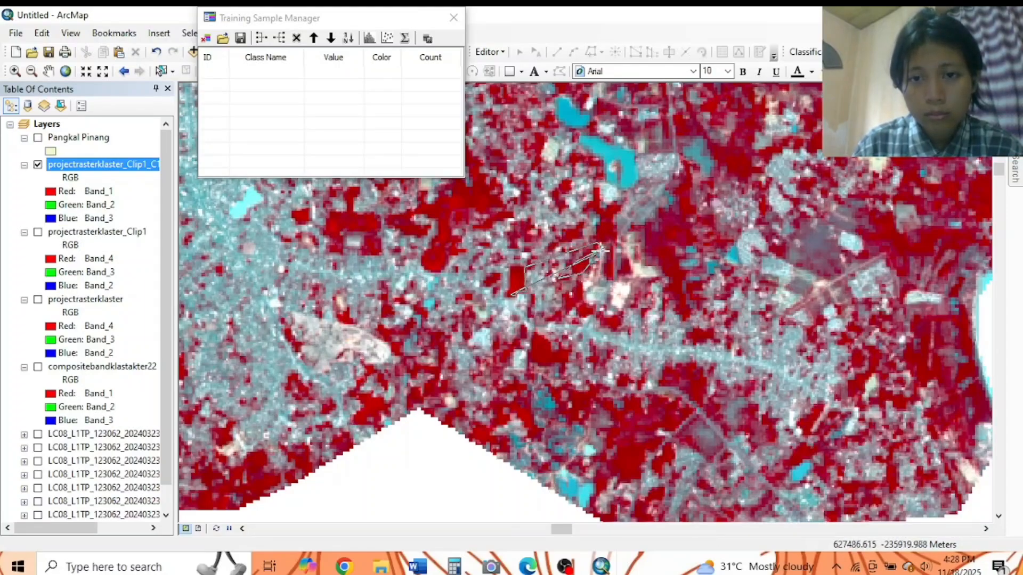
pyautogui.doubleClick(601, 250)
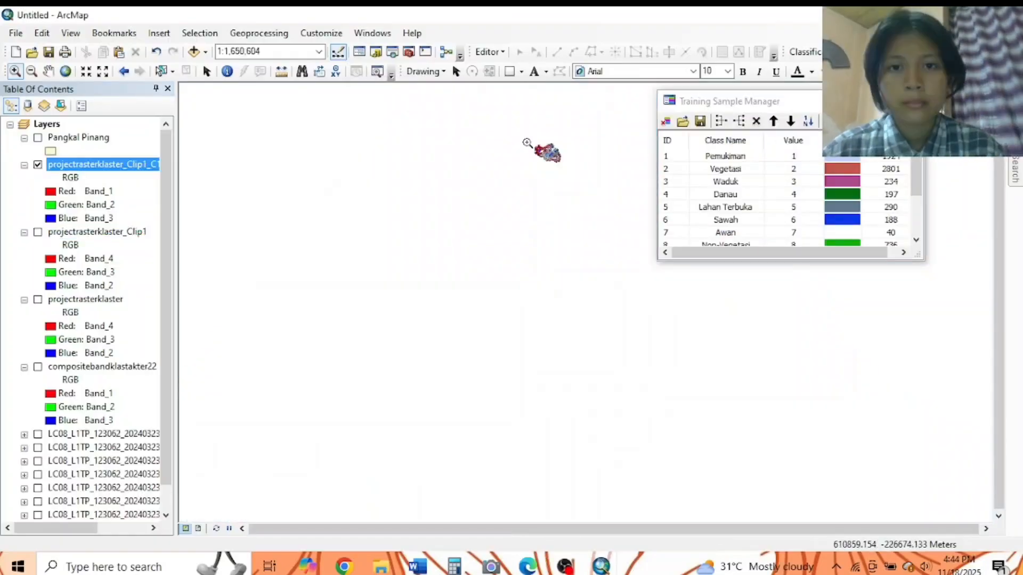
# Step: Review the twelve training classes and save them as the signature file Klasifikasterbimbing in the Downloads folder
pyautogui.moveTo(528, 140); pyautogui.dragTo(573, 169)
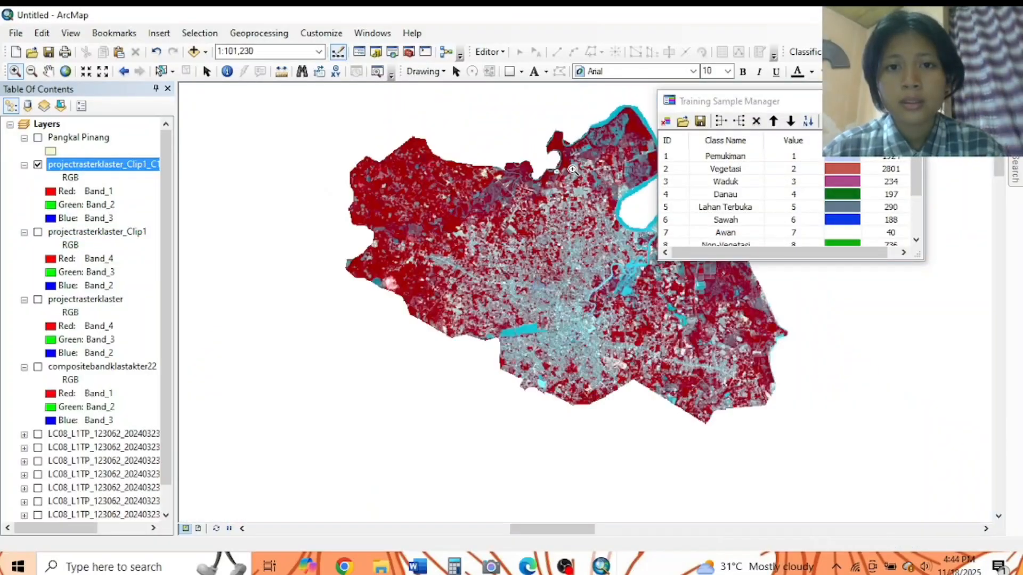
pyautogui.scroll(-2, 833, 201)
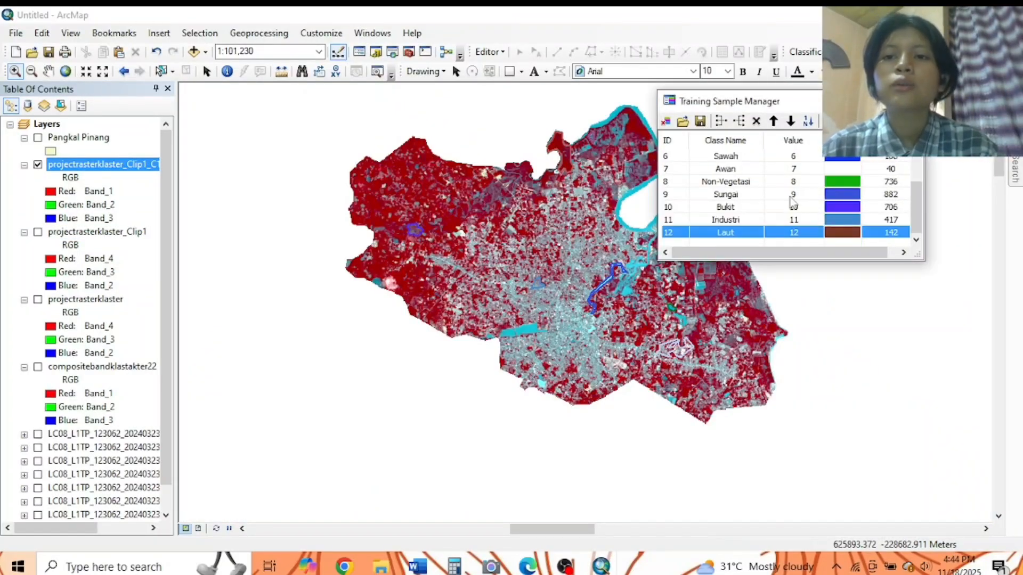
pyautogui.scroll(2, 793, 202)
pyautogui.click(700, 121)
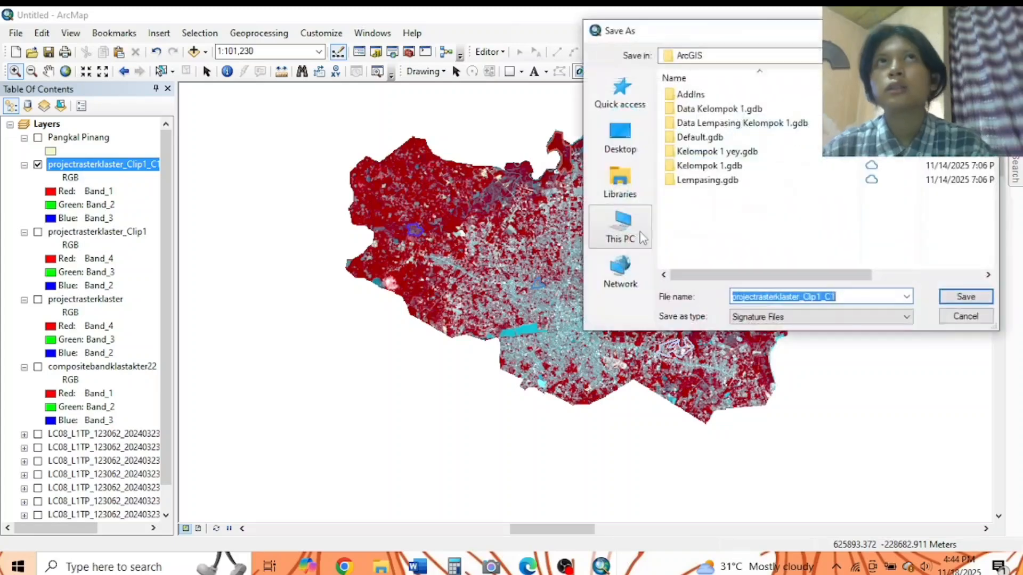
pyautogui.press('BackSpace')
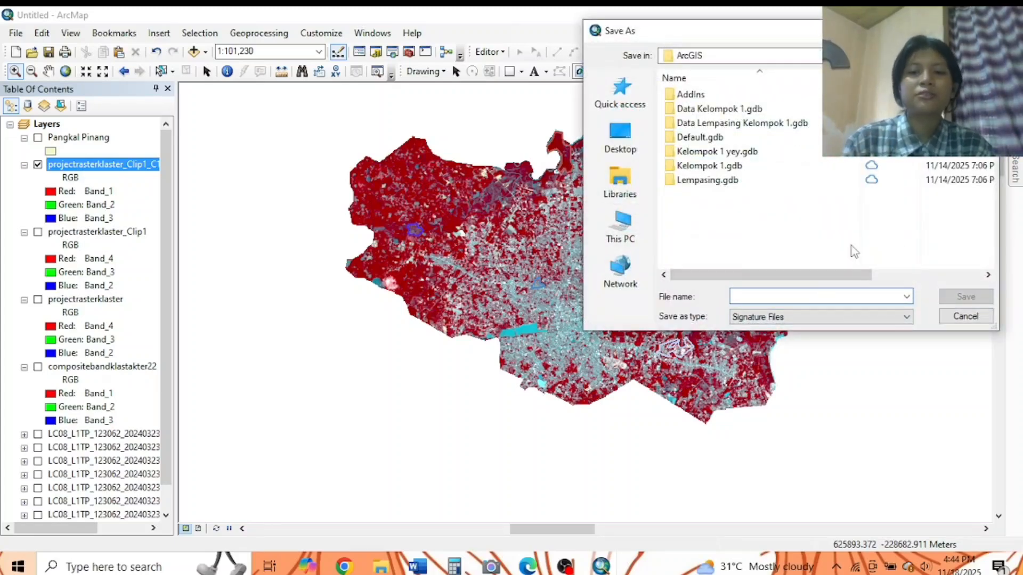
pyautogui.write('Kla')
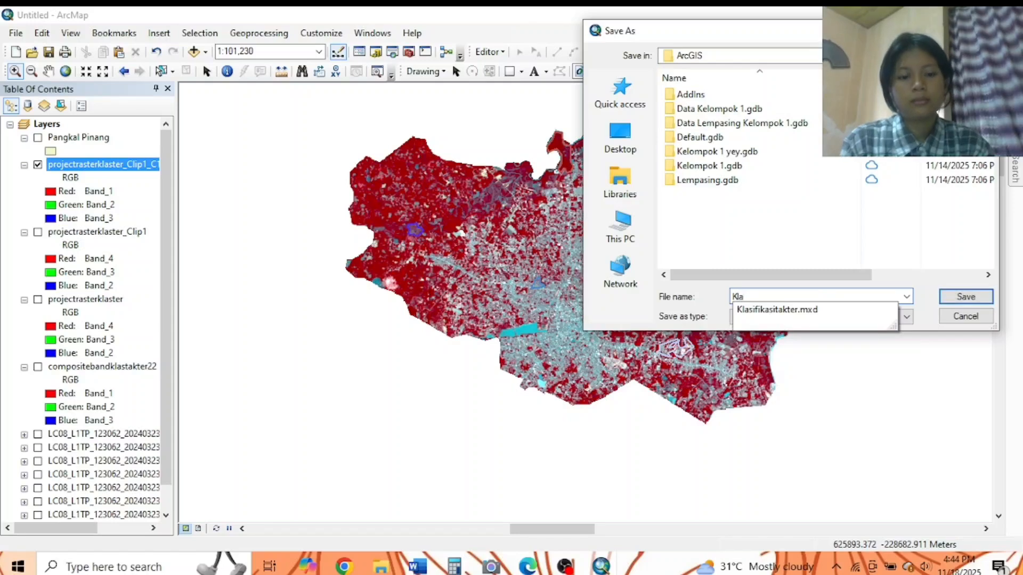
pyautogui.write('sifikasi')
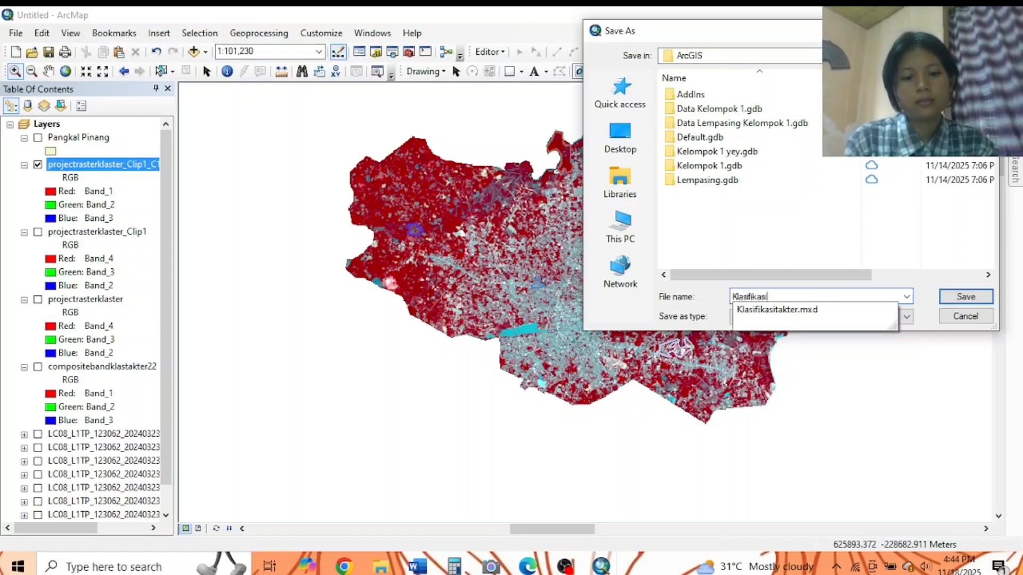
pyautogui.write('terbimbing')
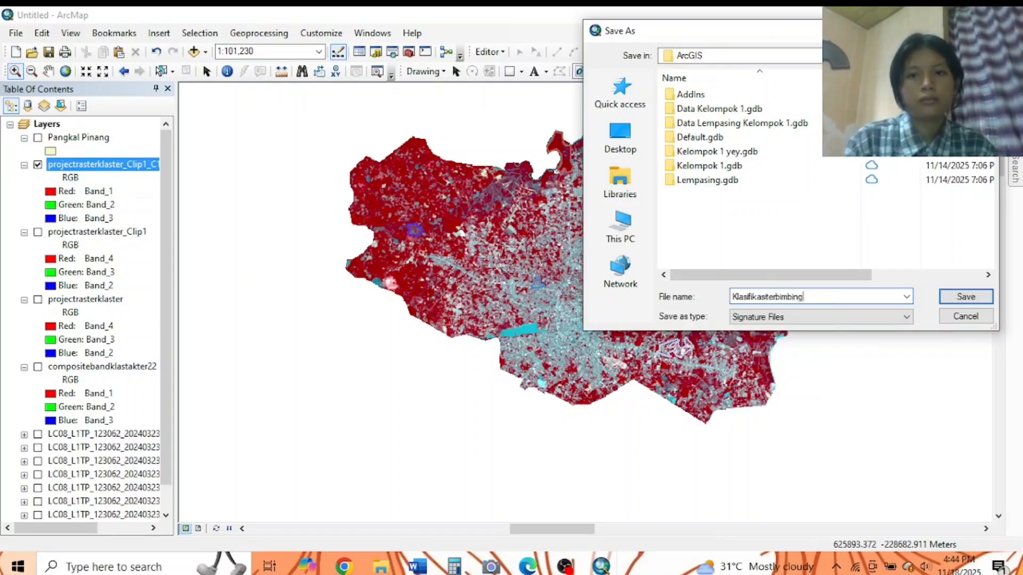
pyautogui.click(649, 236)
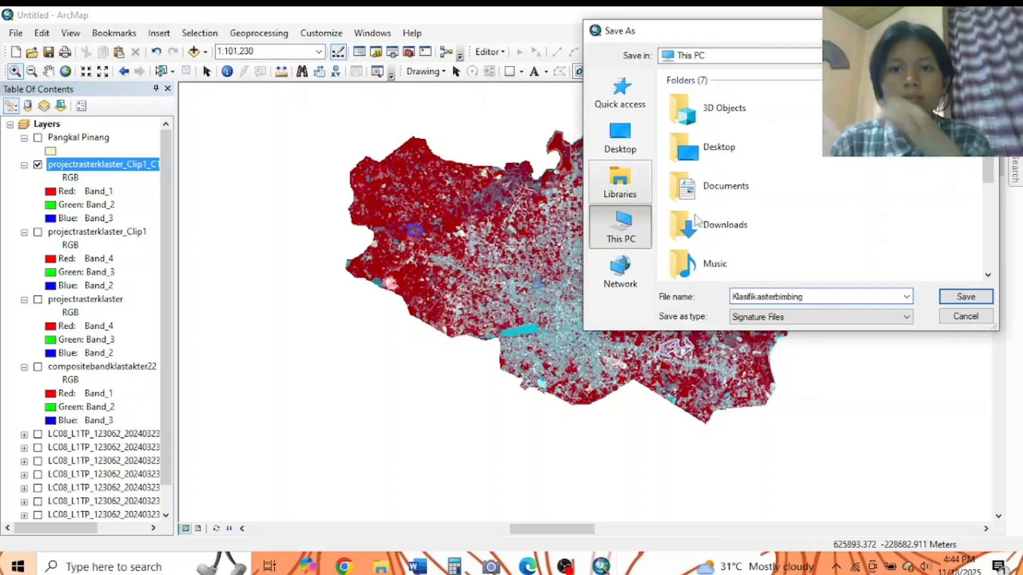
pyautogui.doubleClick(731, 226)
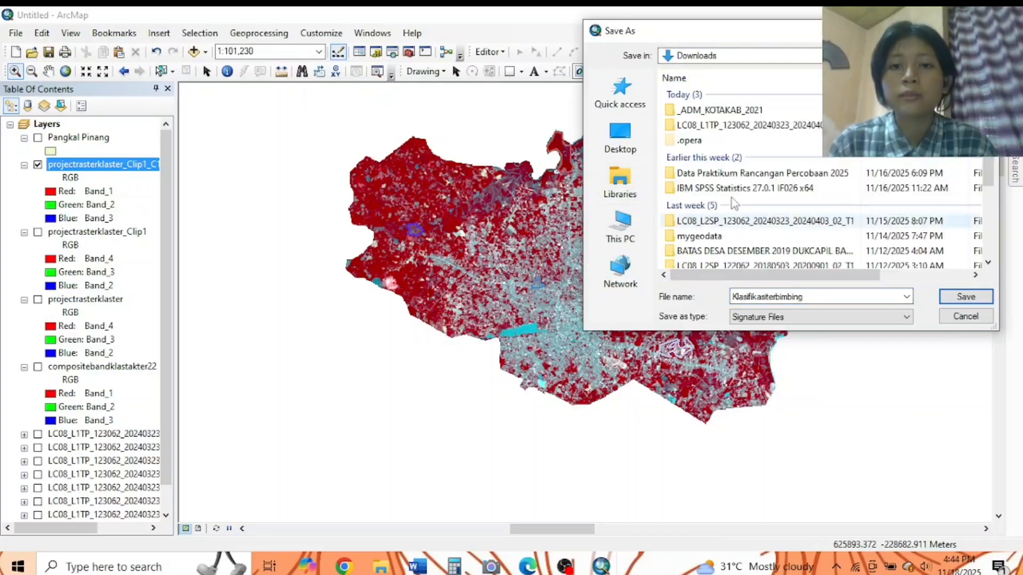
pyautogui.click(964, 296)
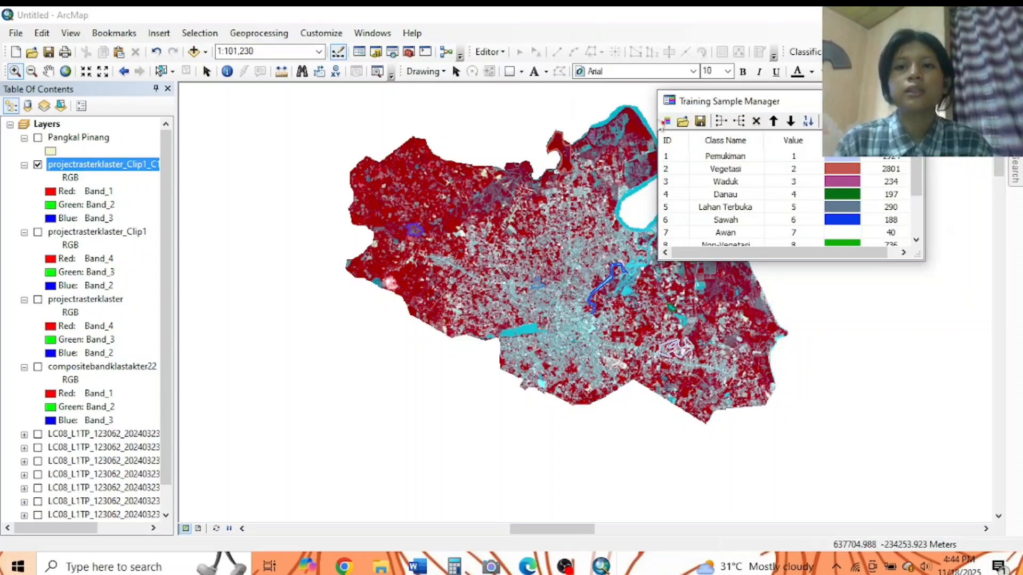
# Step: Run Interactive Supervised Classification on the pan-sharpened raster using the training samples
pyautogui.moveTo(704, 103); pyautogui.dragTo(805, 107)
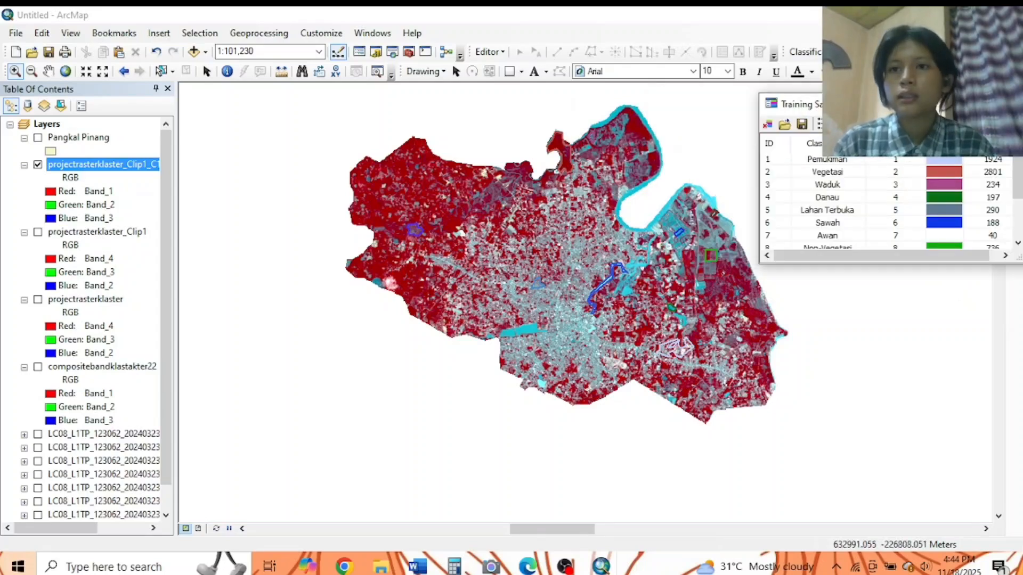
pyautogui.click(805, 51)
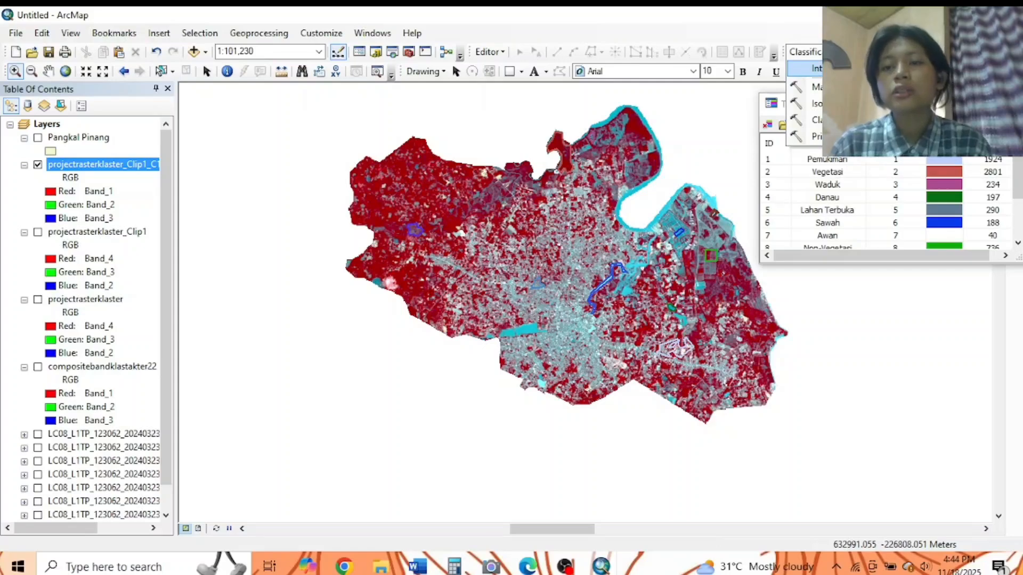
pyautogui.click(815, 69)
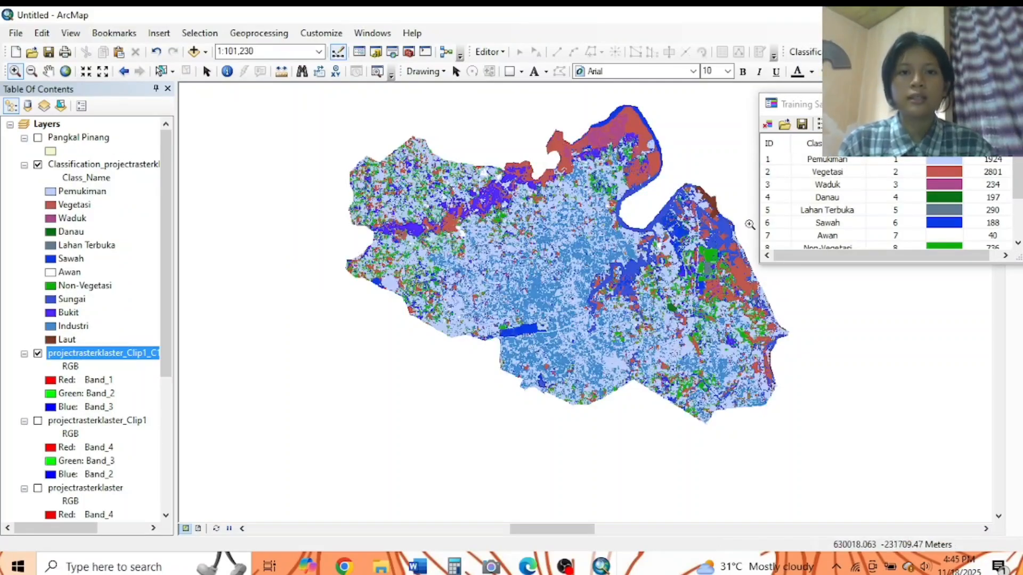
# Step: Check the remaining training classes, cancel saving them as a shapefile, and close the Training Sample Manager
pyautogui.scroll(-2, 874, 197)
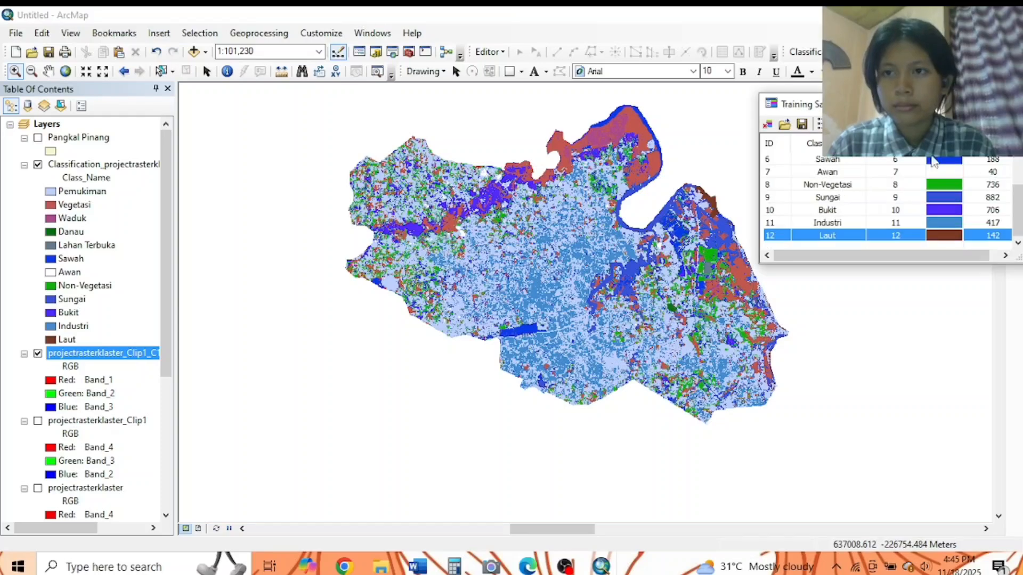
pyautogui.click(809, 123)
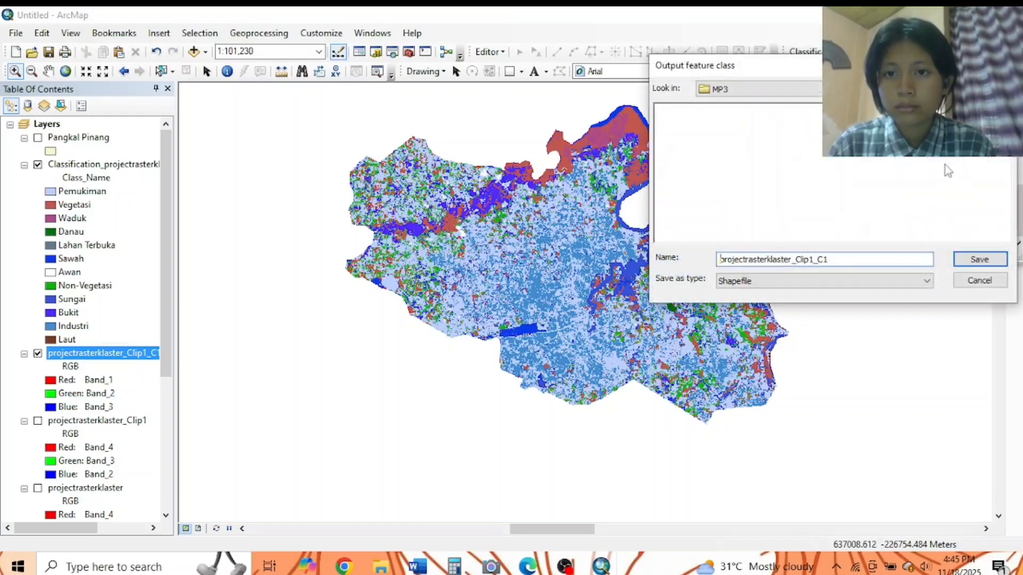
pyautogui.click(1001, 65)
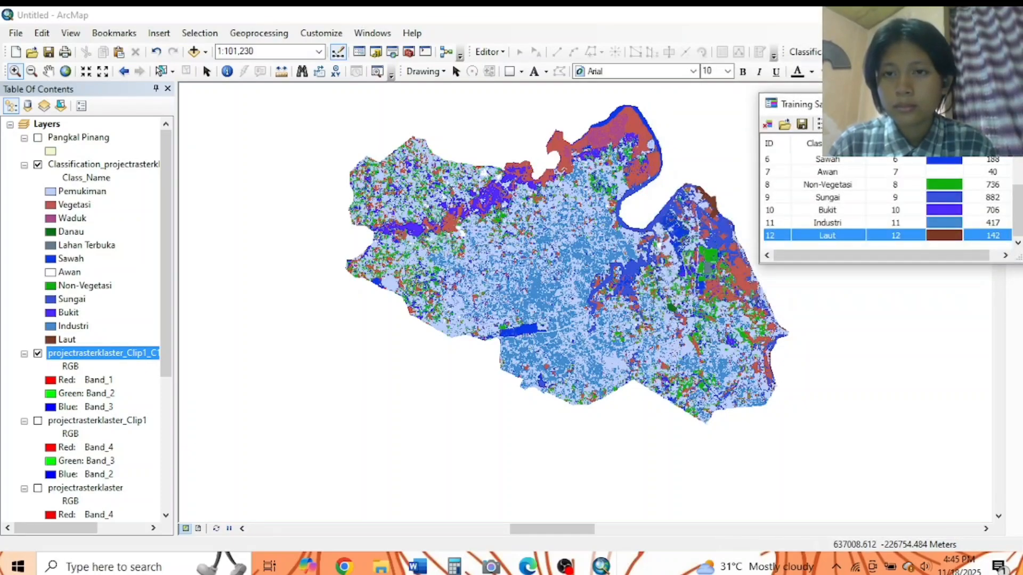
pyautogui.click(1010, 104)
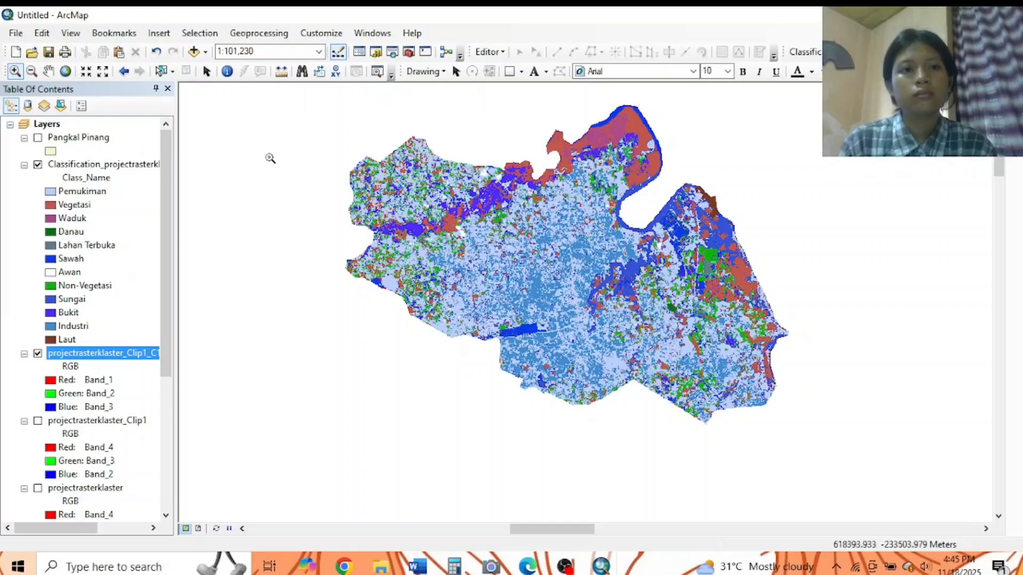
# Step: Relabel the Laut class as Bendungan in the classified layer's unique-values symbology and apply the change
pyautogui.click(68, 340)
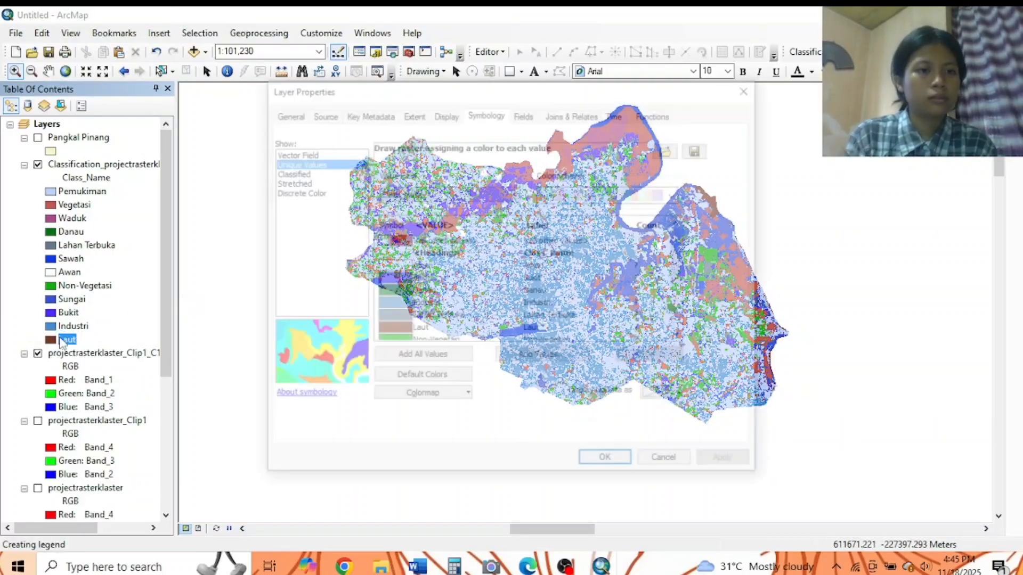
pyautogui.click(472, 279)
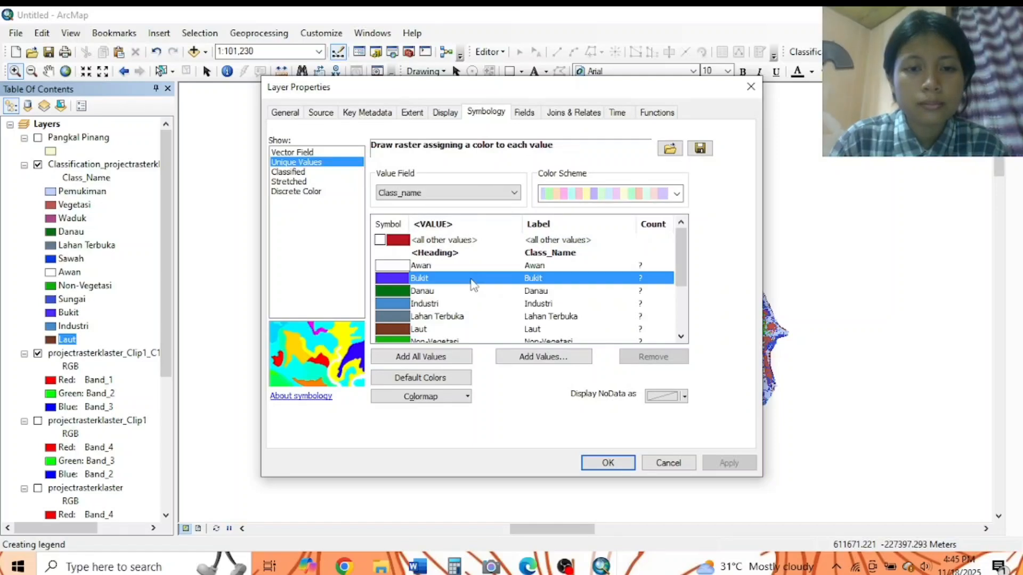
pyautogui.click(417, 331)
pyautogui.click(428, 335)
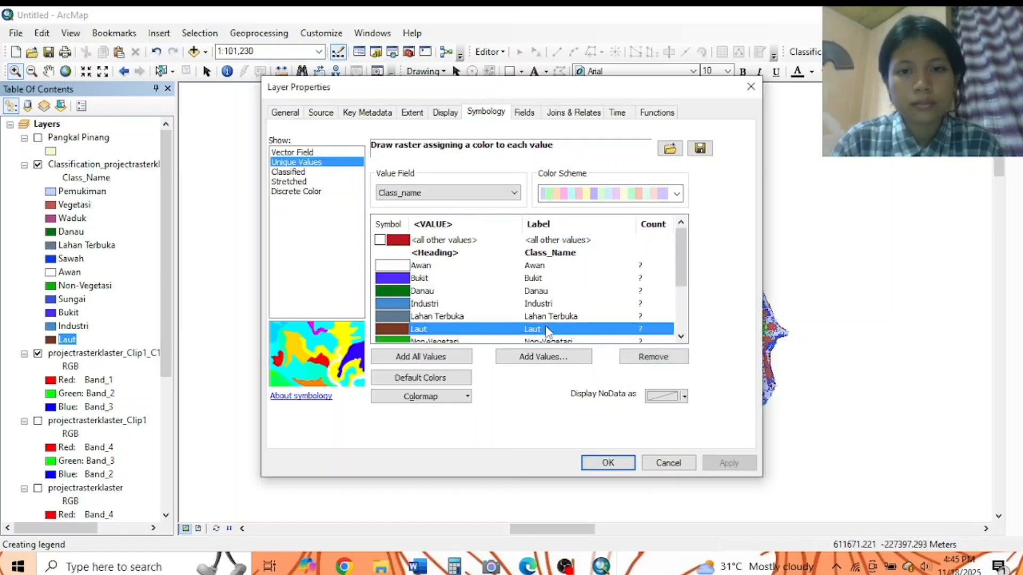
pyautogui.click(545, 328)
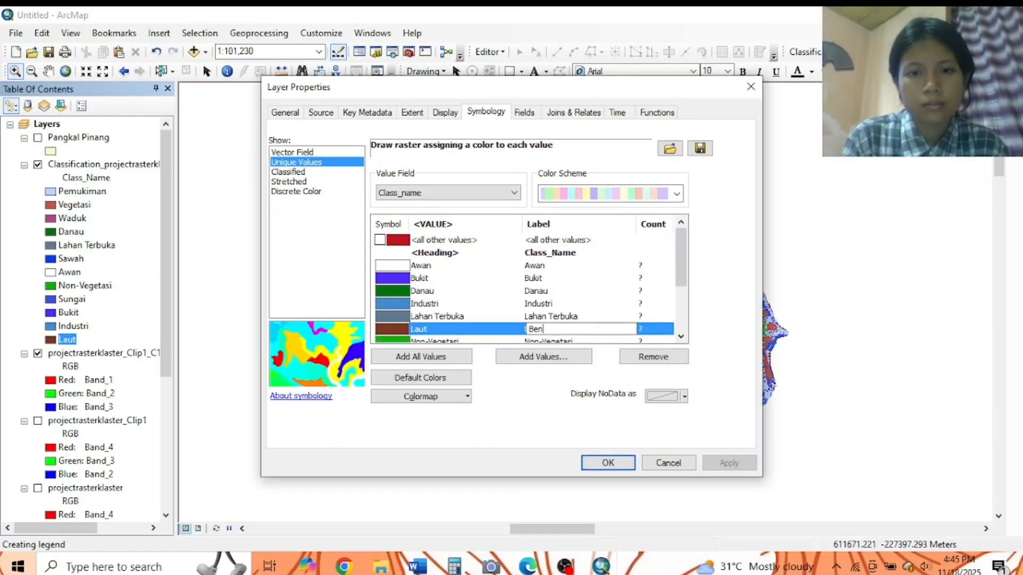
pyautogui.write('Bendungan')
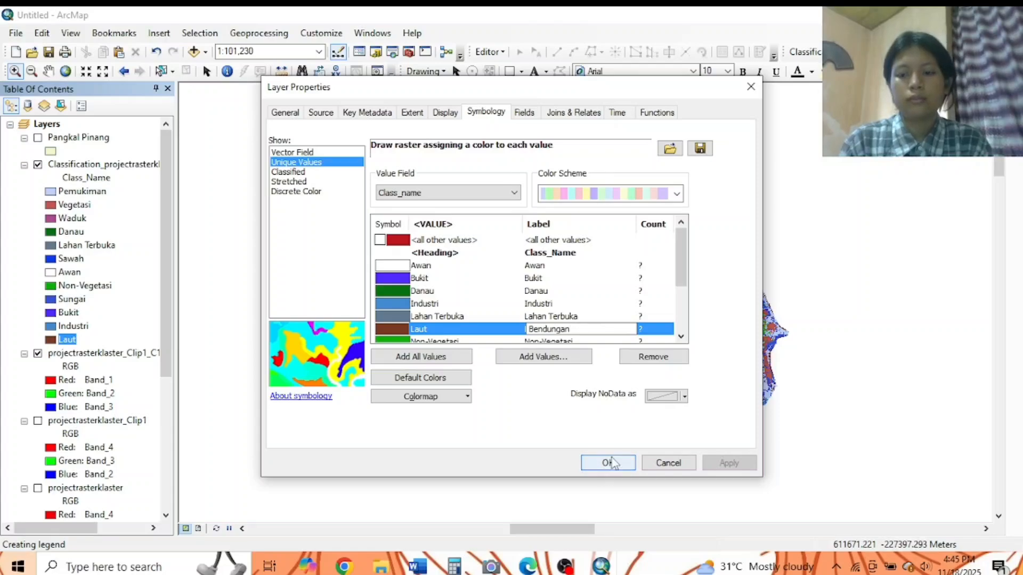
pyautogui.press('Return')
pyautogui.click(728, 463)
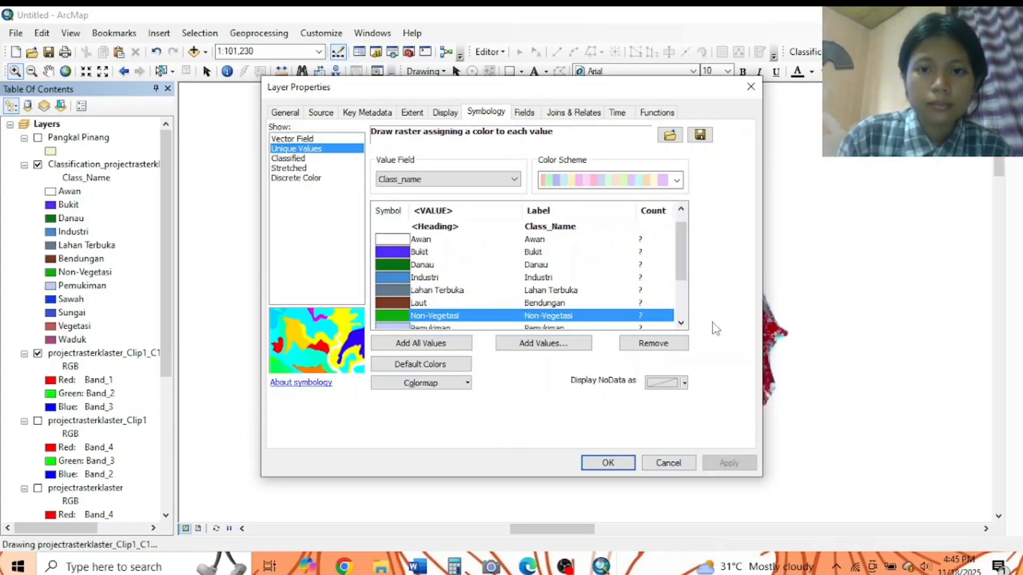
pyautogui.click(618, 464)
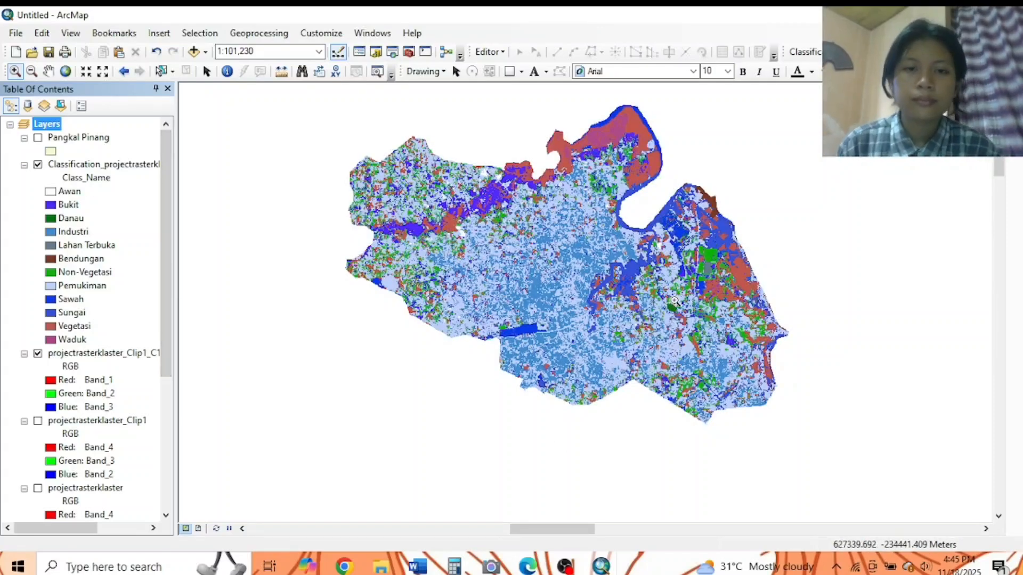
pyautogui.hotkey('alt', 'Tab')
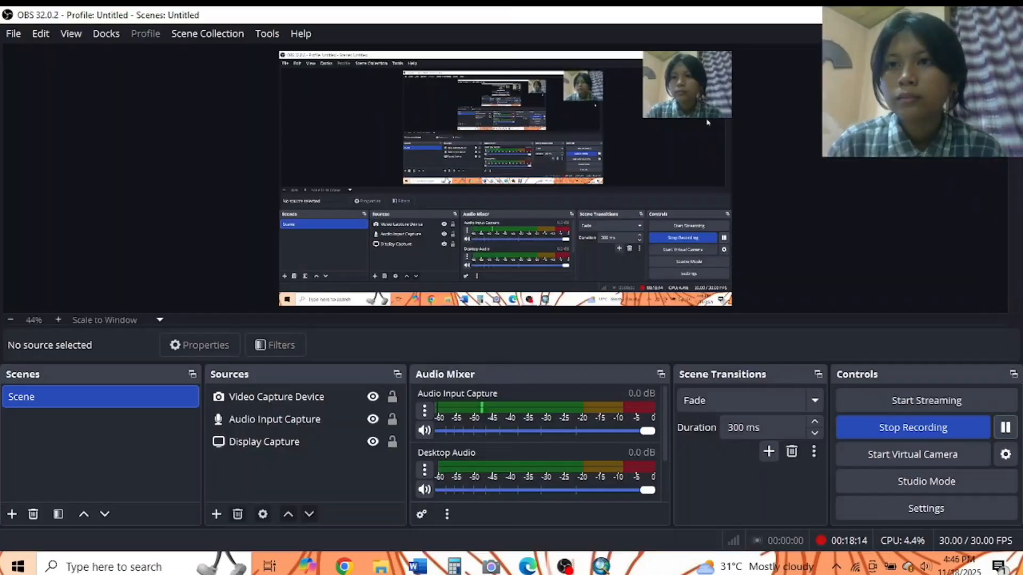
pyautogui.hotkey('alt', 'Tab')
# Step: Hide the projectrasterklaster_Clip1_C1 raster layer and display the classified map in layout view
pyautogui.scroll(-5, 114, 352)
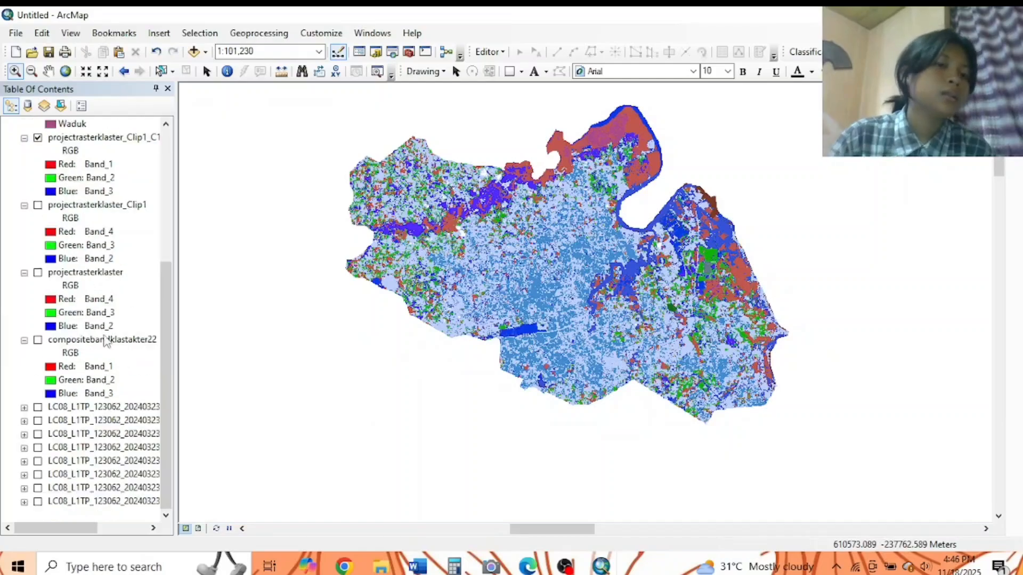
pyautogui.click(37, 138)
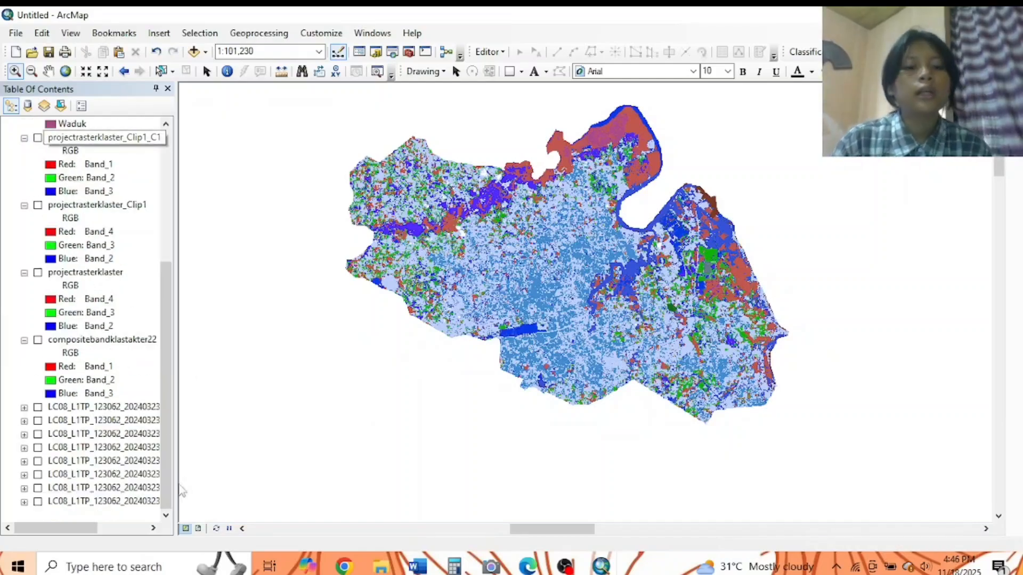
pyautogui.click(197, 528)
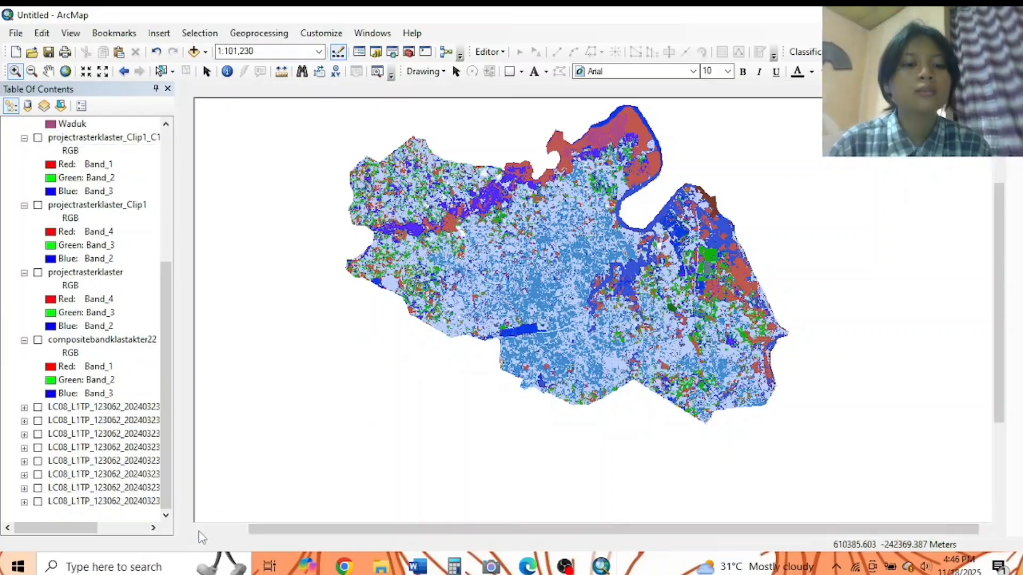
pyautogui.rightClick(535, 200)
pyautogui.click(549, 223)
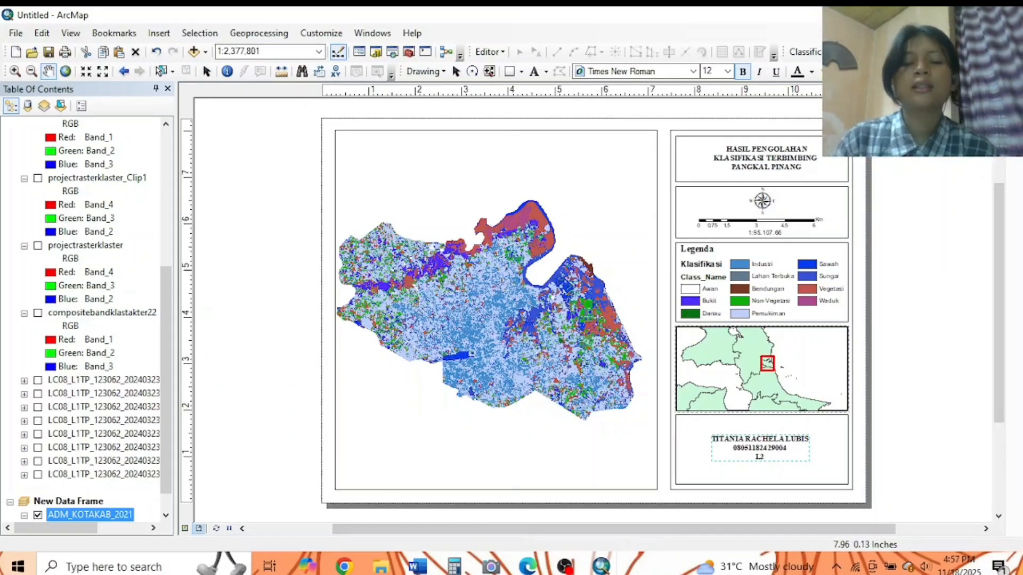
pyautogui.click(565, 566)
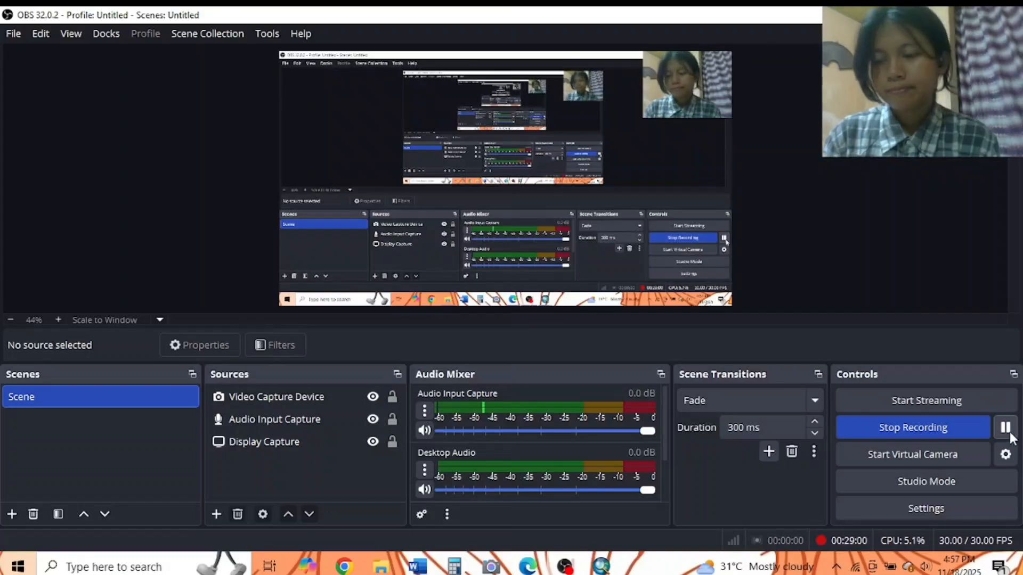